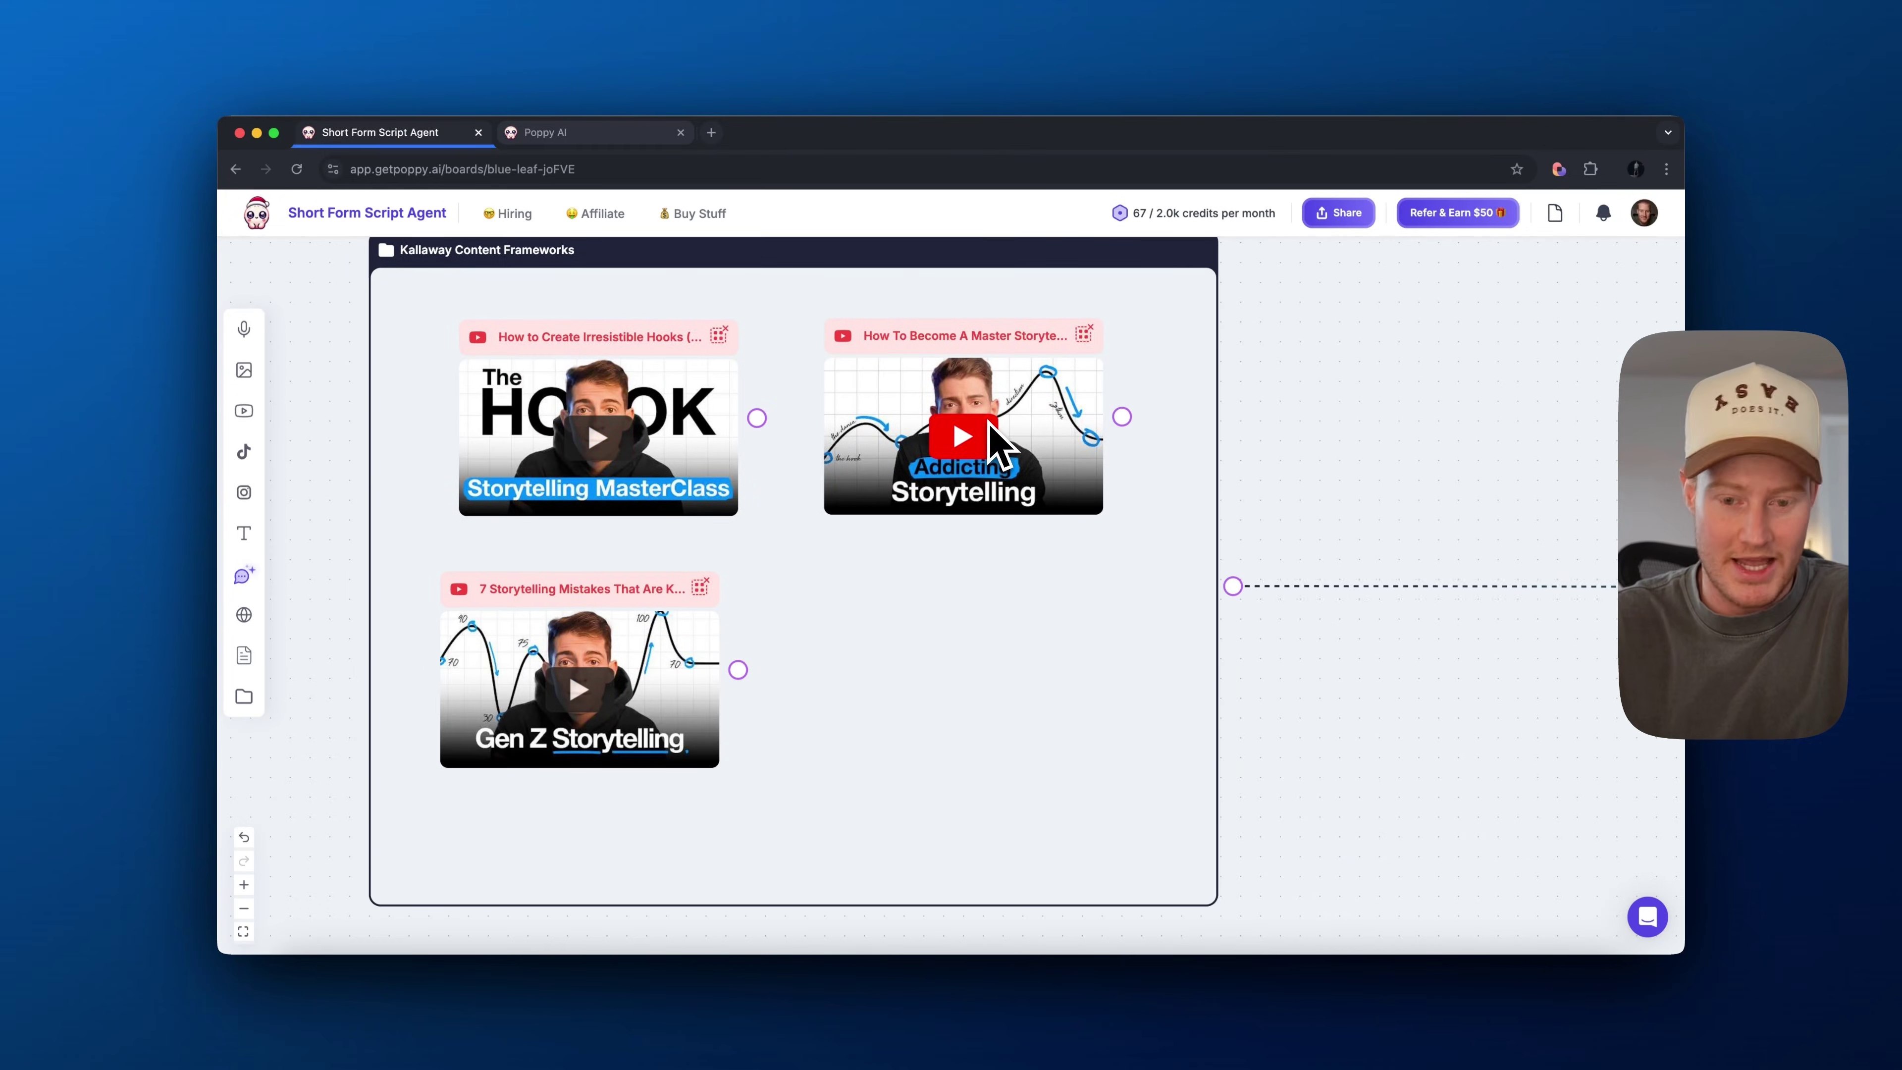
Examine the example short-form videos group and the AI Assistant chat that the board's content groups feed into.
{"action": "scroll", "coordinate": [1011, 408], "scroll_direction": "down", "scroll_amount": 10}
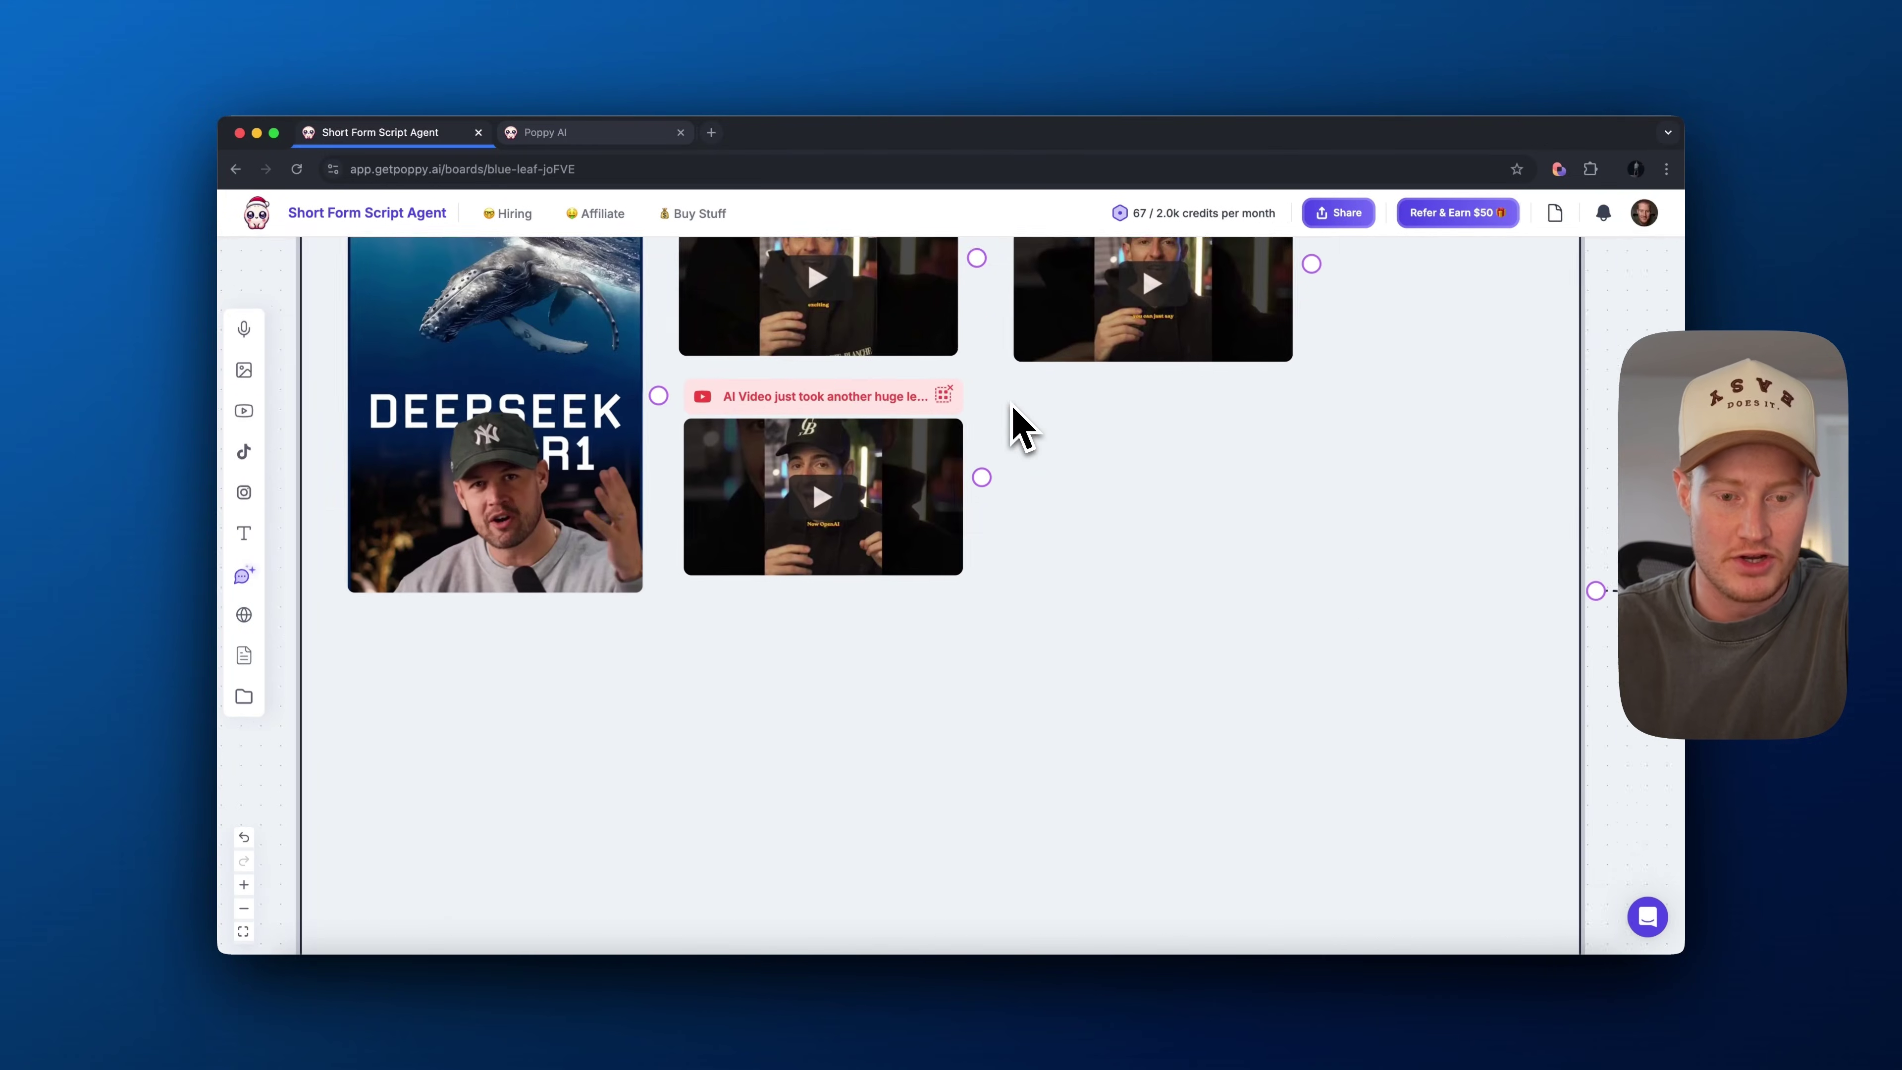
{"action": "scroll", "coordinate": [749, 379], "scroll_direction": "left", "scroll_amount": 2}
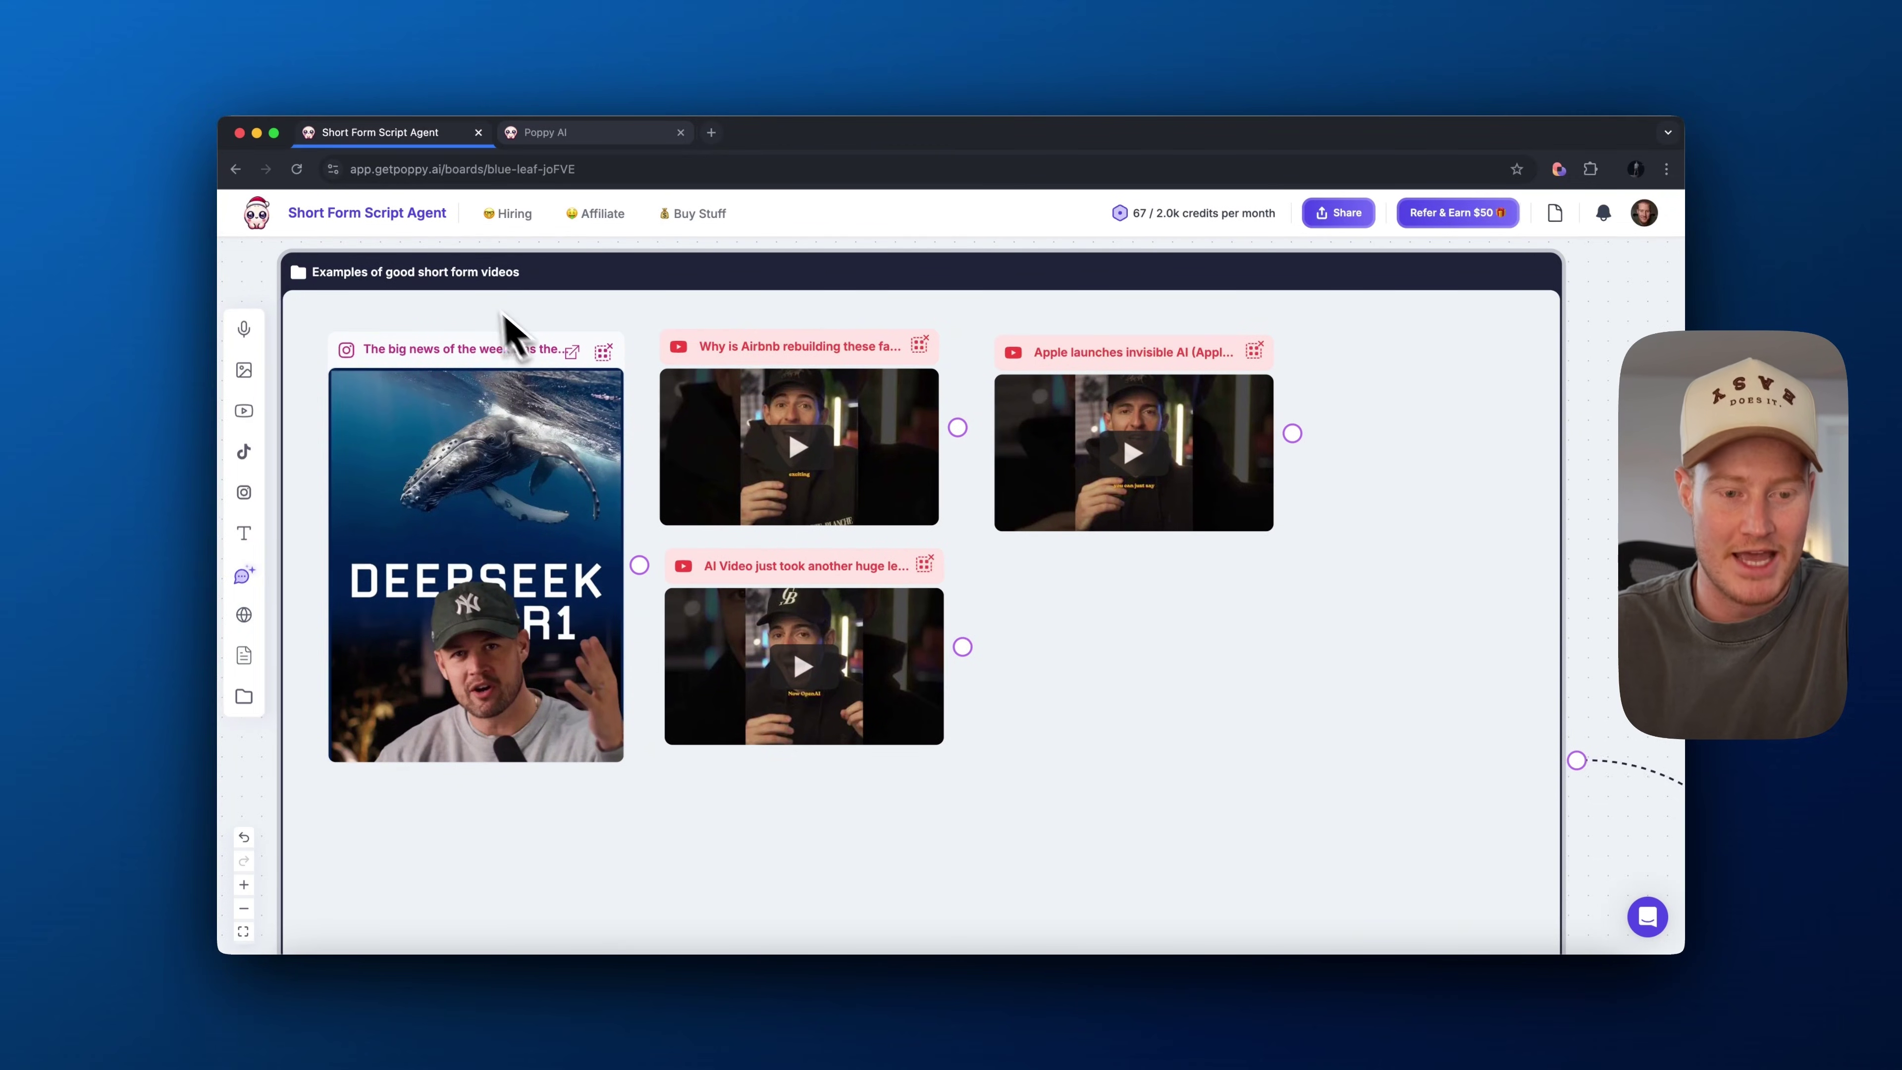
{"action": "scroll", "coordinate": [764, 404], "scroll_direction": "down", "scroll_amount": 3}
{"action": "scroll", "coordinate": [773, 403], "scroll_direction": "down", "scroll_amount": 10}
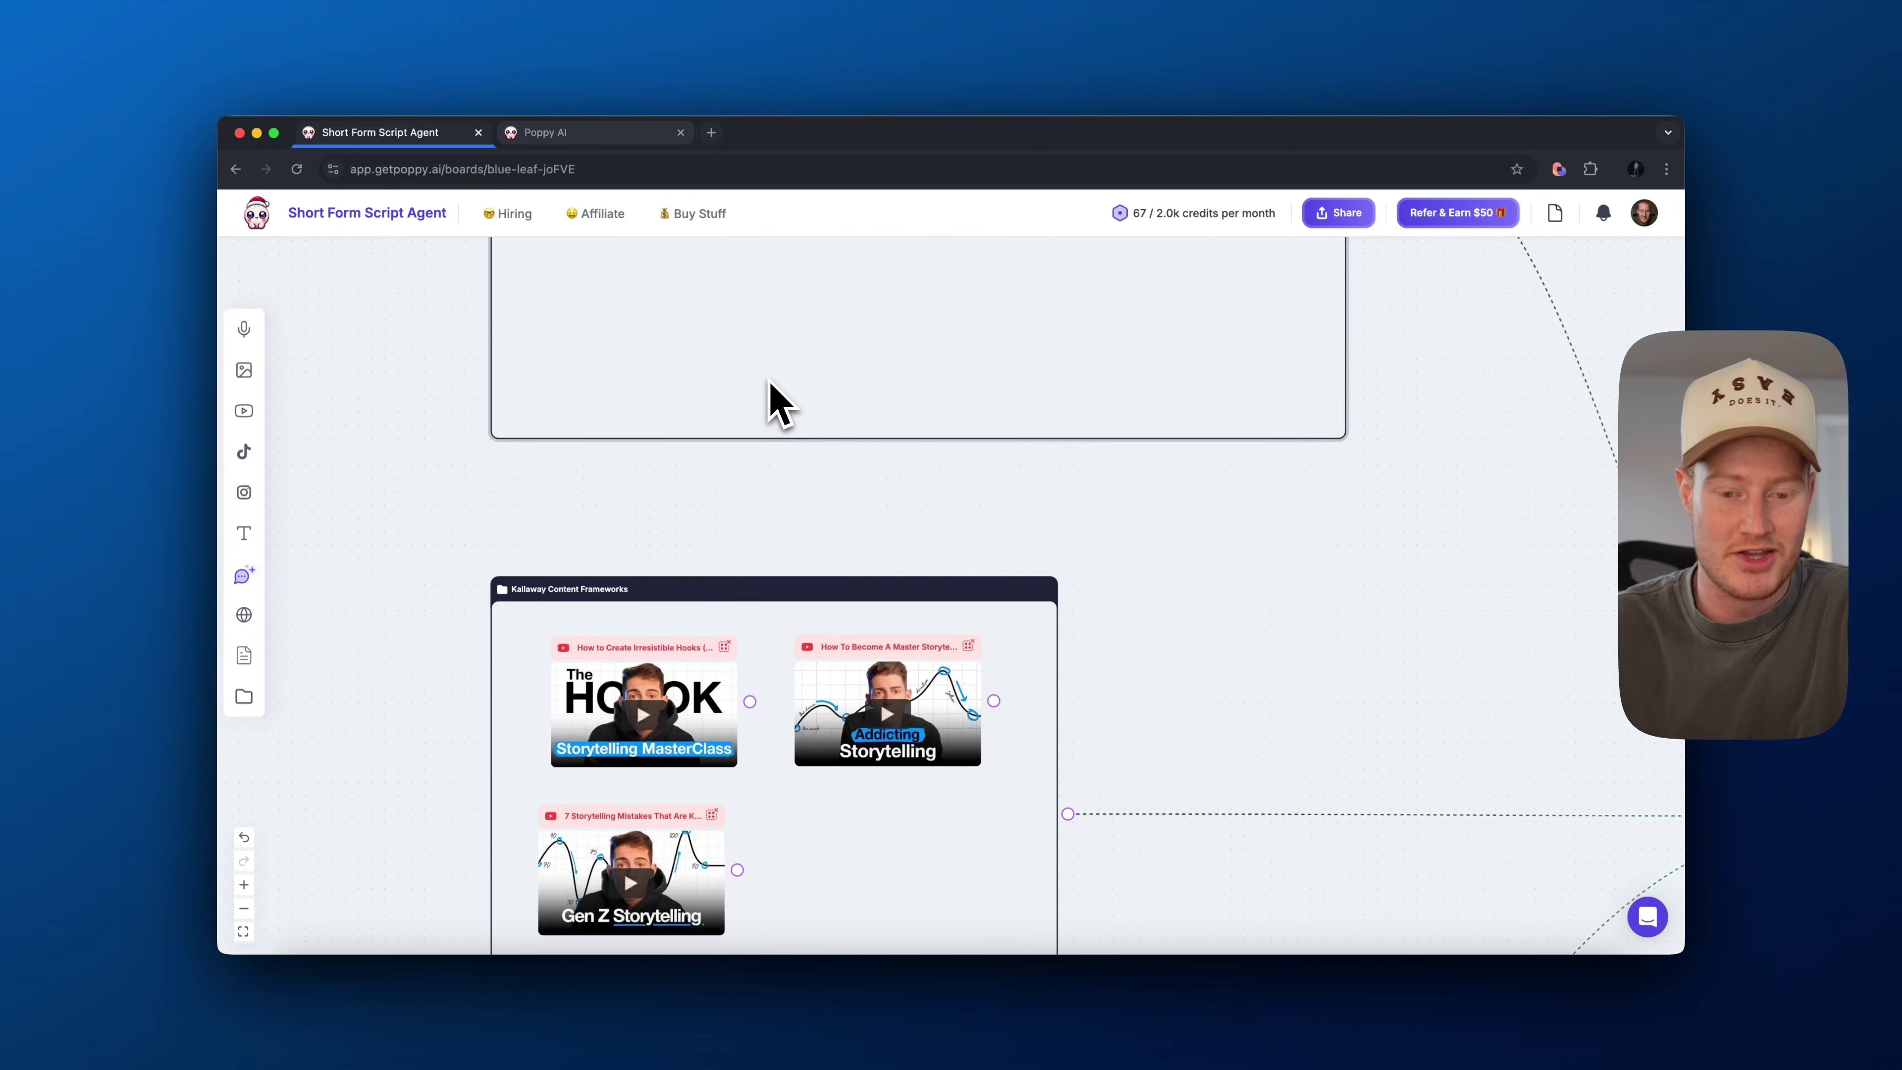
{"action": "scroll", "coordinate": [850, 531], "scroll_direction": "down", "scroll_amount": 5}
{"action": "scroll", "coordinate": [849, 531], "scroll_direction": "right", "scroll_amount": 10}
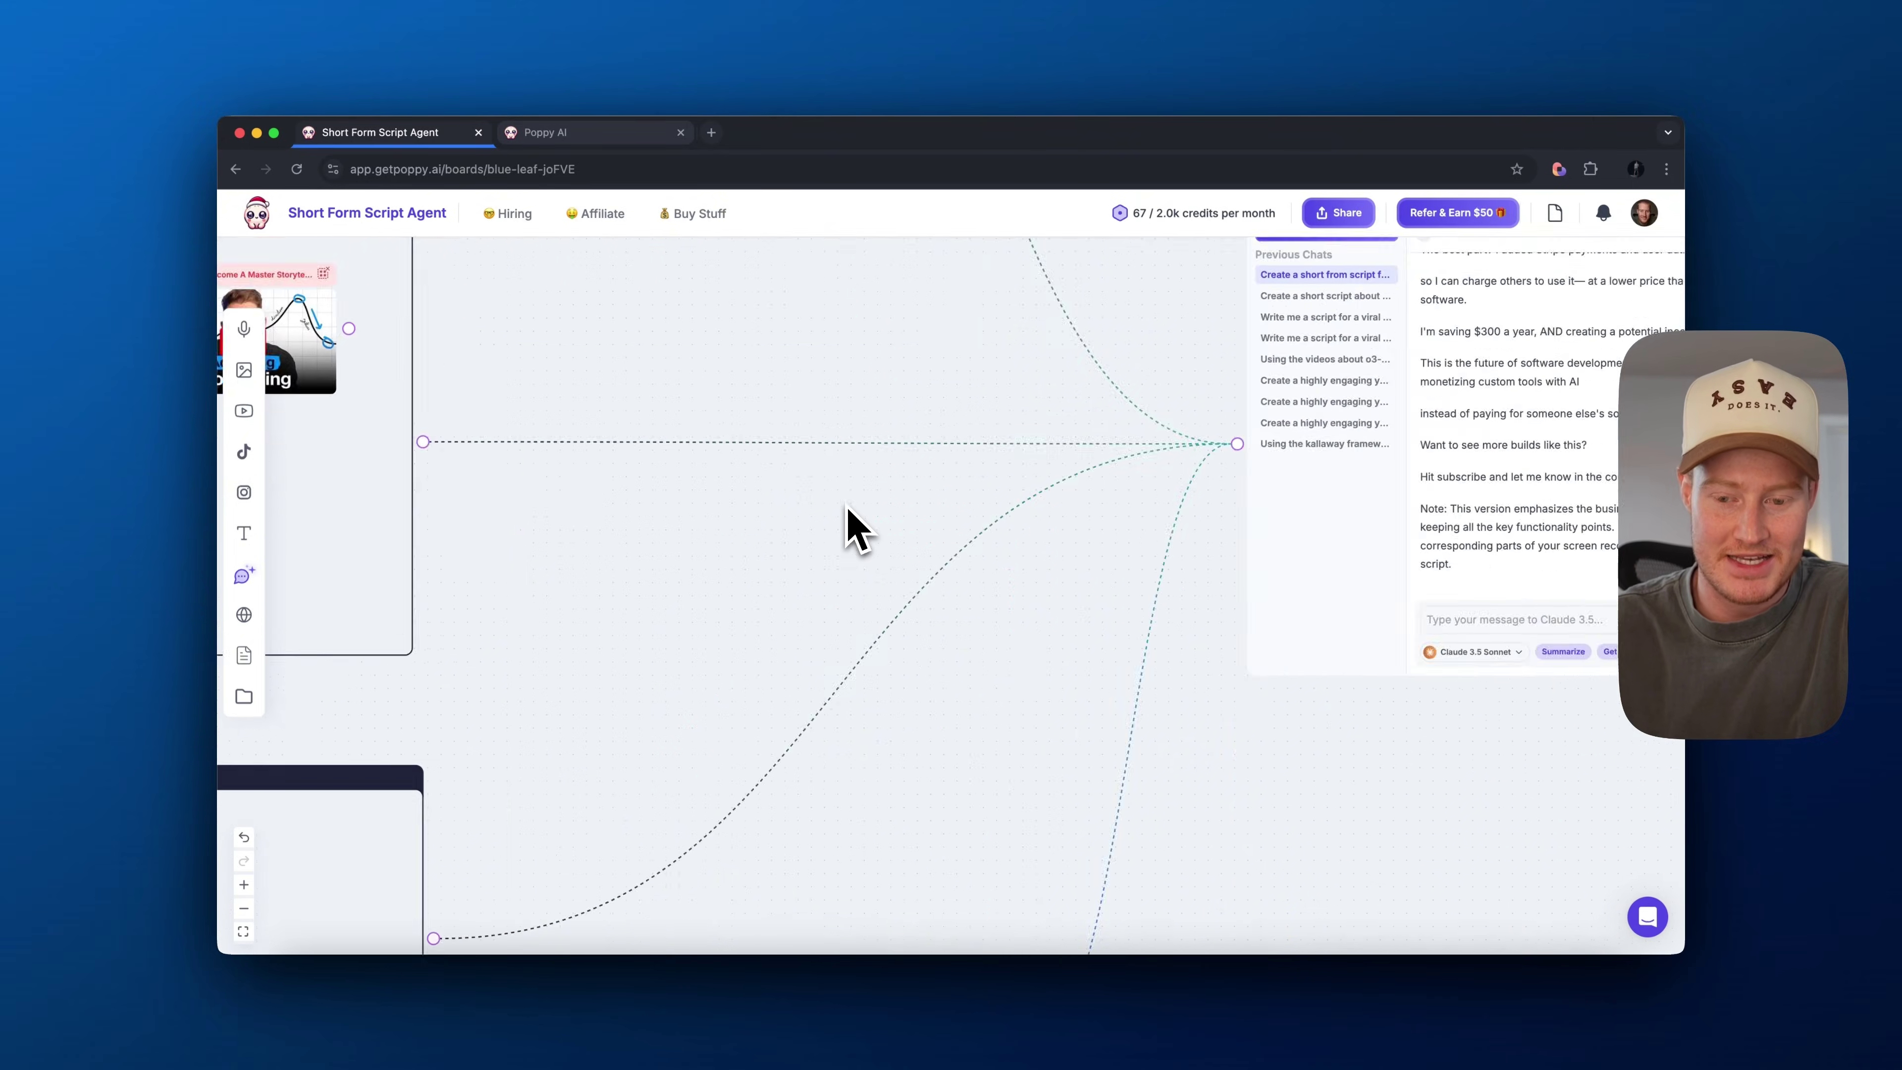
{"action": "scroll", "coordinate": [974, 525], "scroll_direction": "right", "scroll_amount": 2}
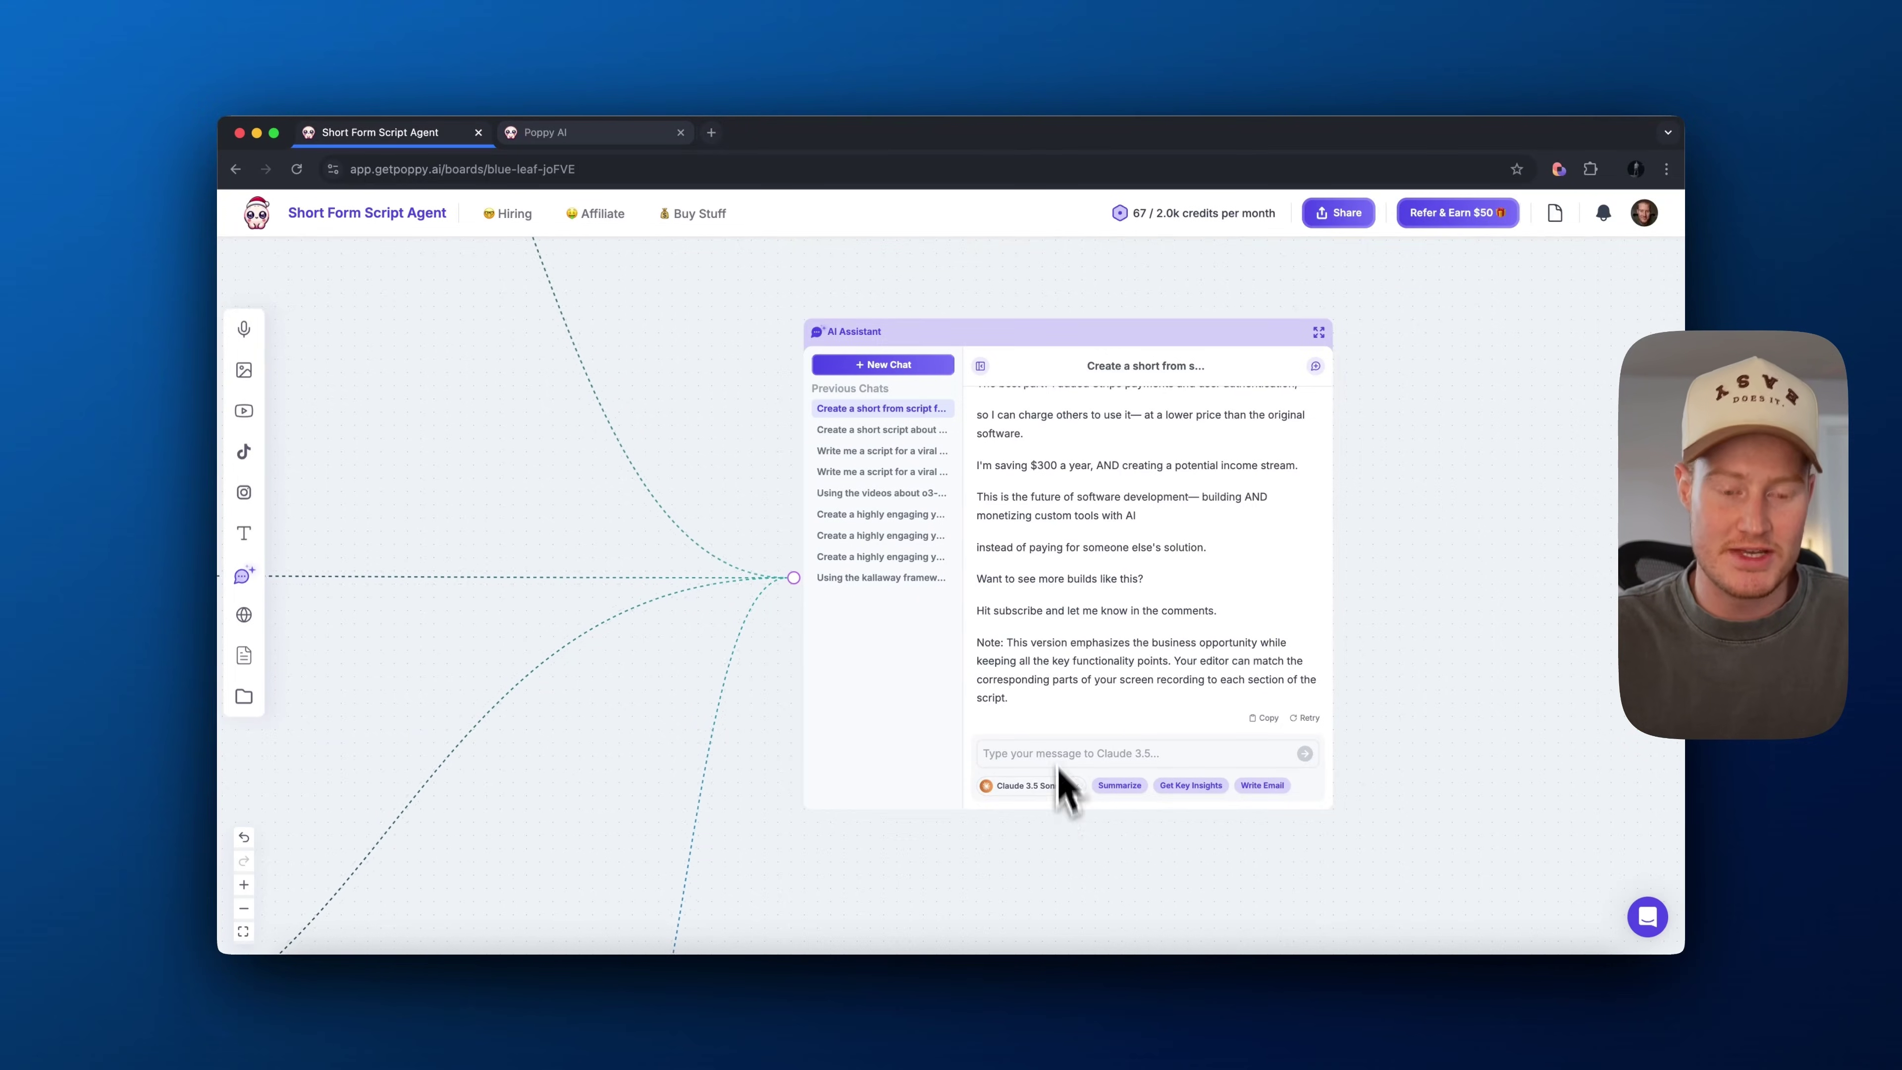
{"action": "scroll", "coordinate": [1020, 681], "scroll_direction": "down", "scroll_amount": 3}
{"action": "scroll", "coordinate": [1123, 599], "scroll_direction": "left", "scroll_amount": 10}
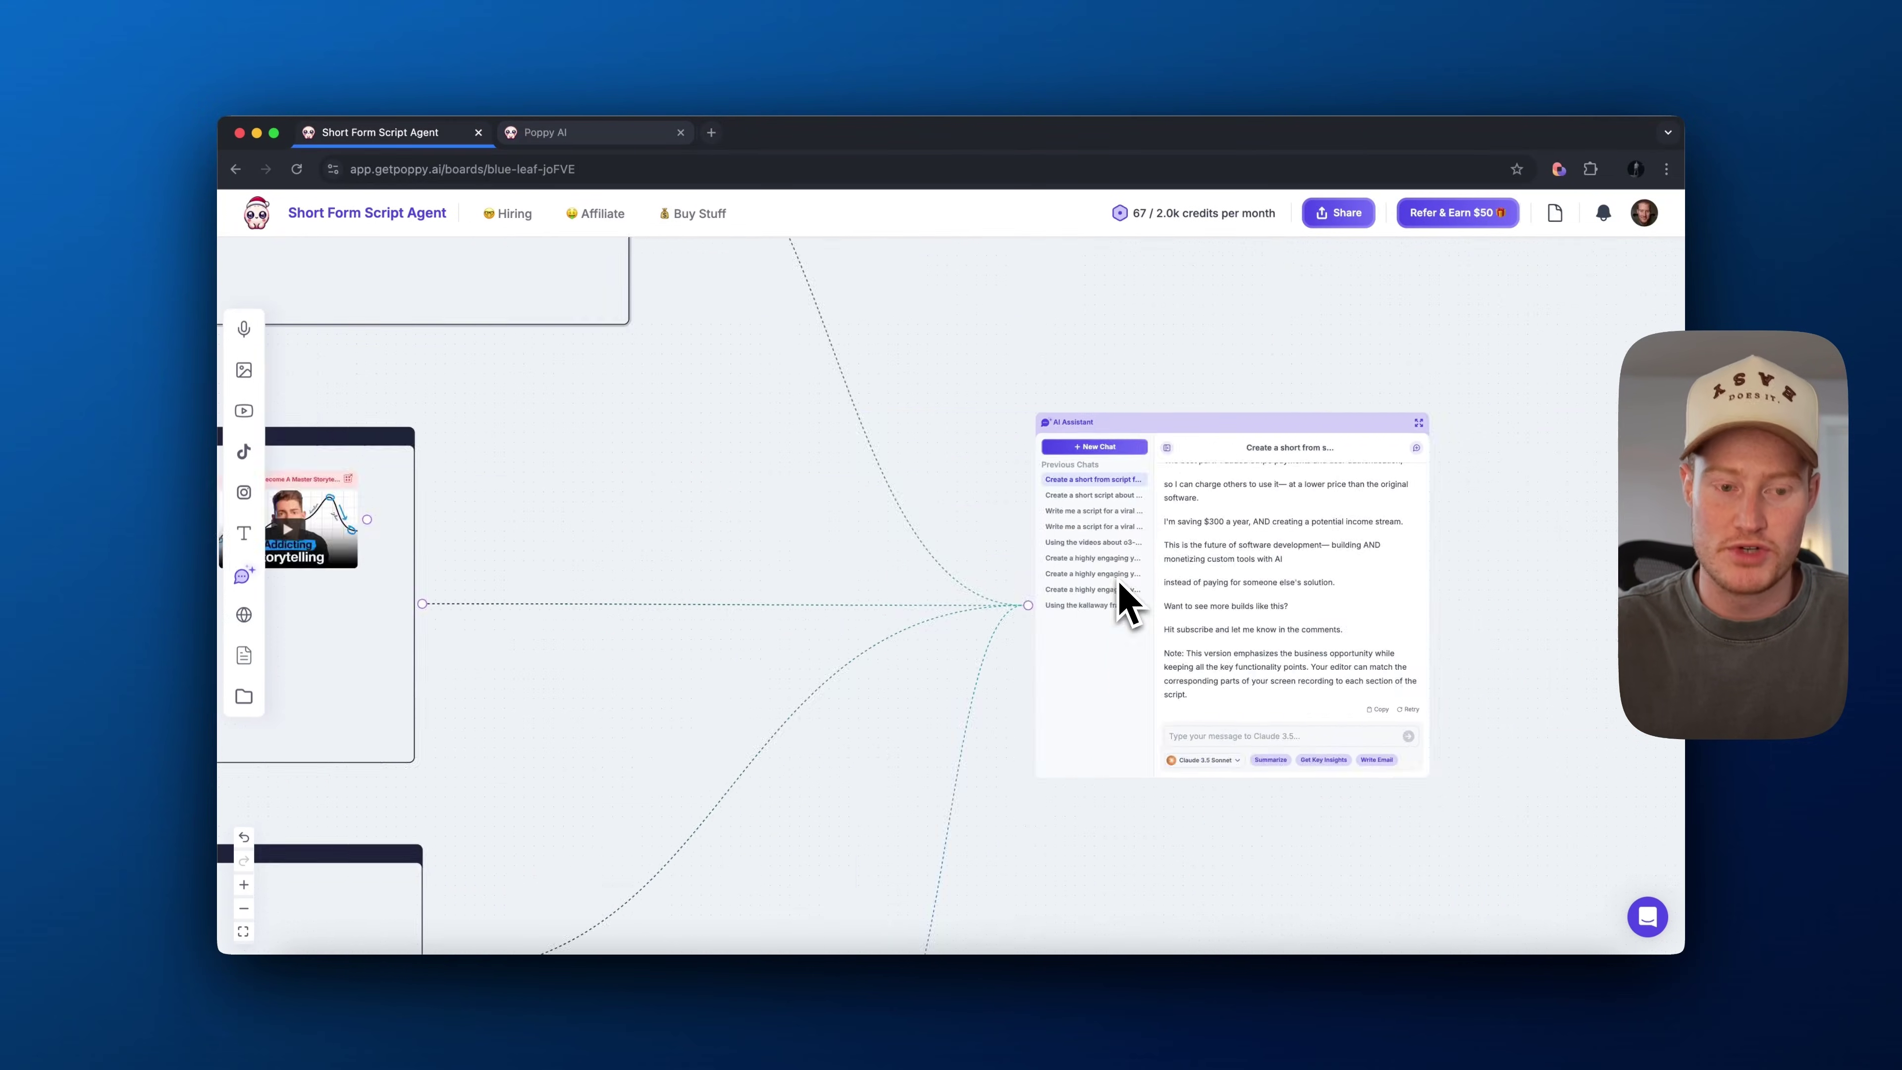
Review the videos in the Examples of good short form videos and Kallaway Content Frameworks groups.
{"action": "scroll", "coordinate": [786, 577], "scroll_direction": "up", "scroll_amount": 5}
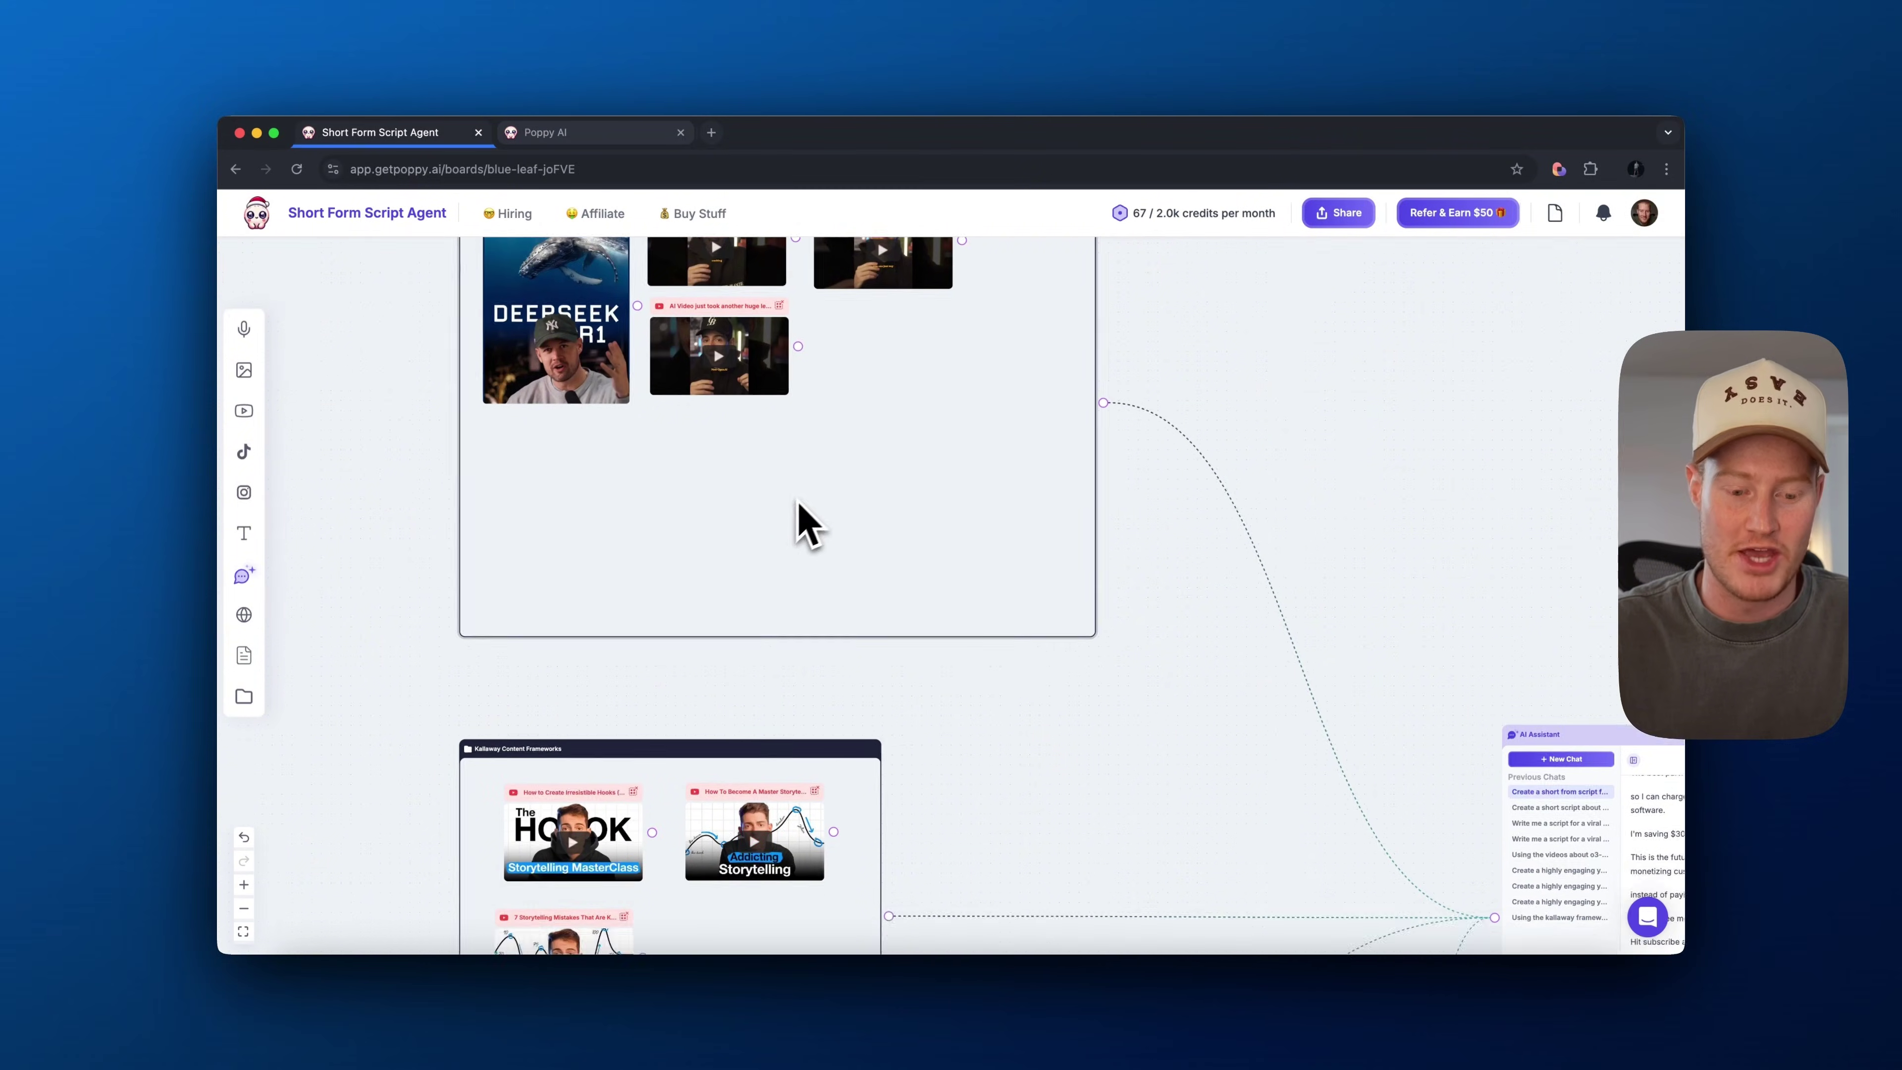
{"action": "scroll", "coordinate": [799, 523], "scroll_direction": "down", "scroll_amount": 6}
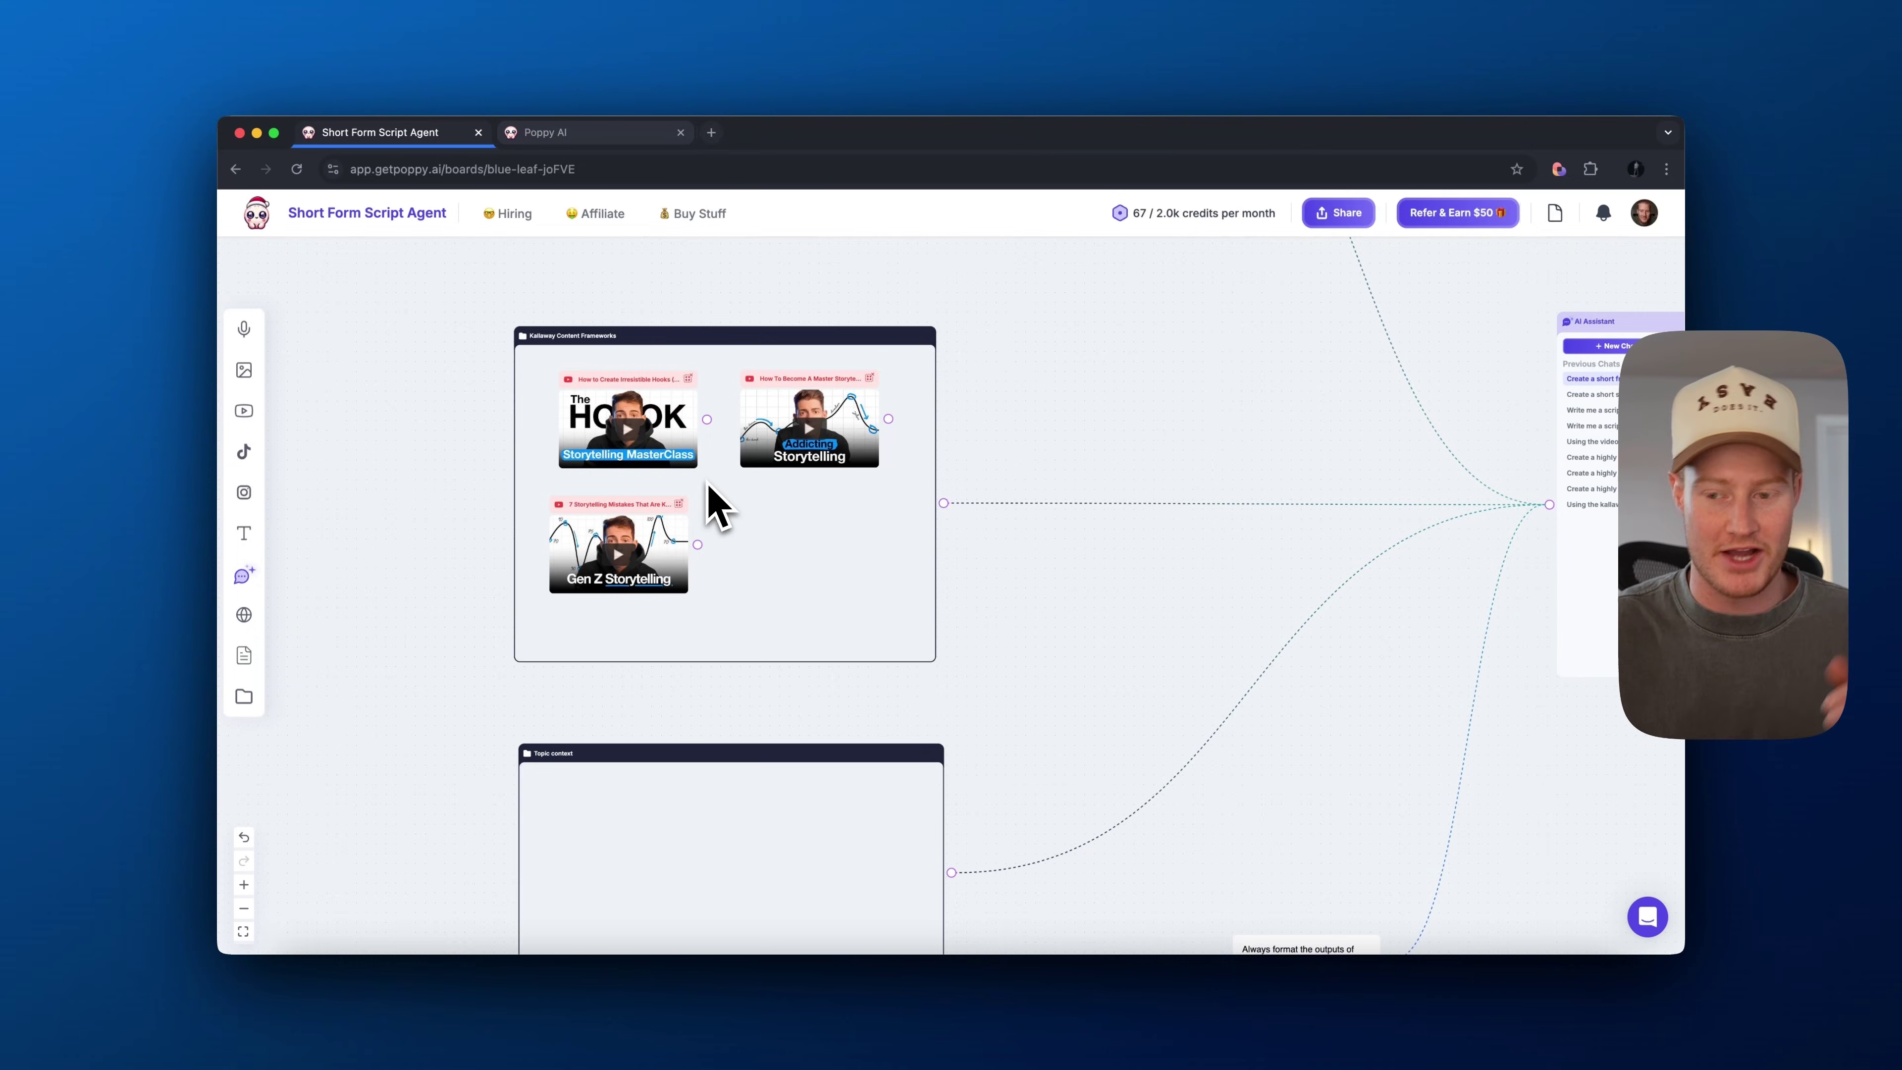
{"action": "scroll", "coordinate": [844, 498], "scroll_direction": "up", "scroll_amount": 5}
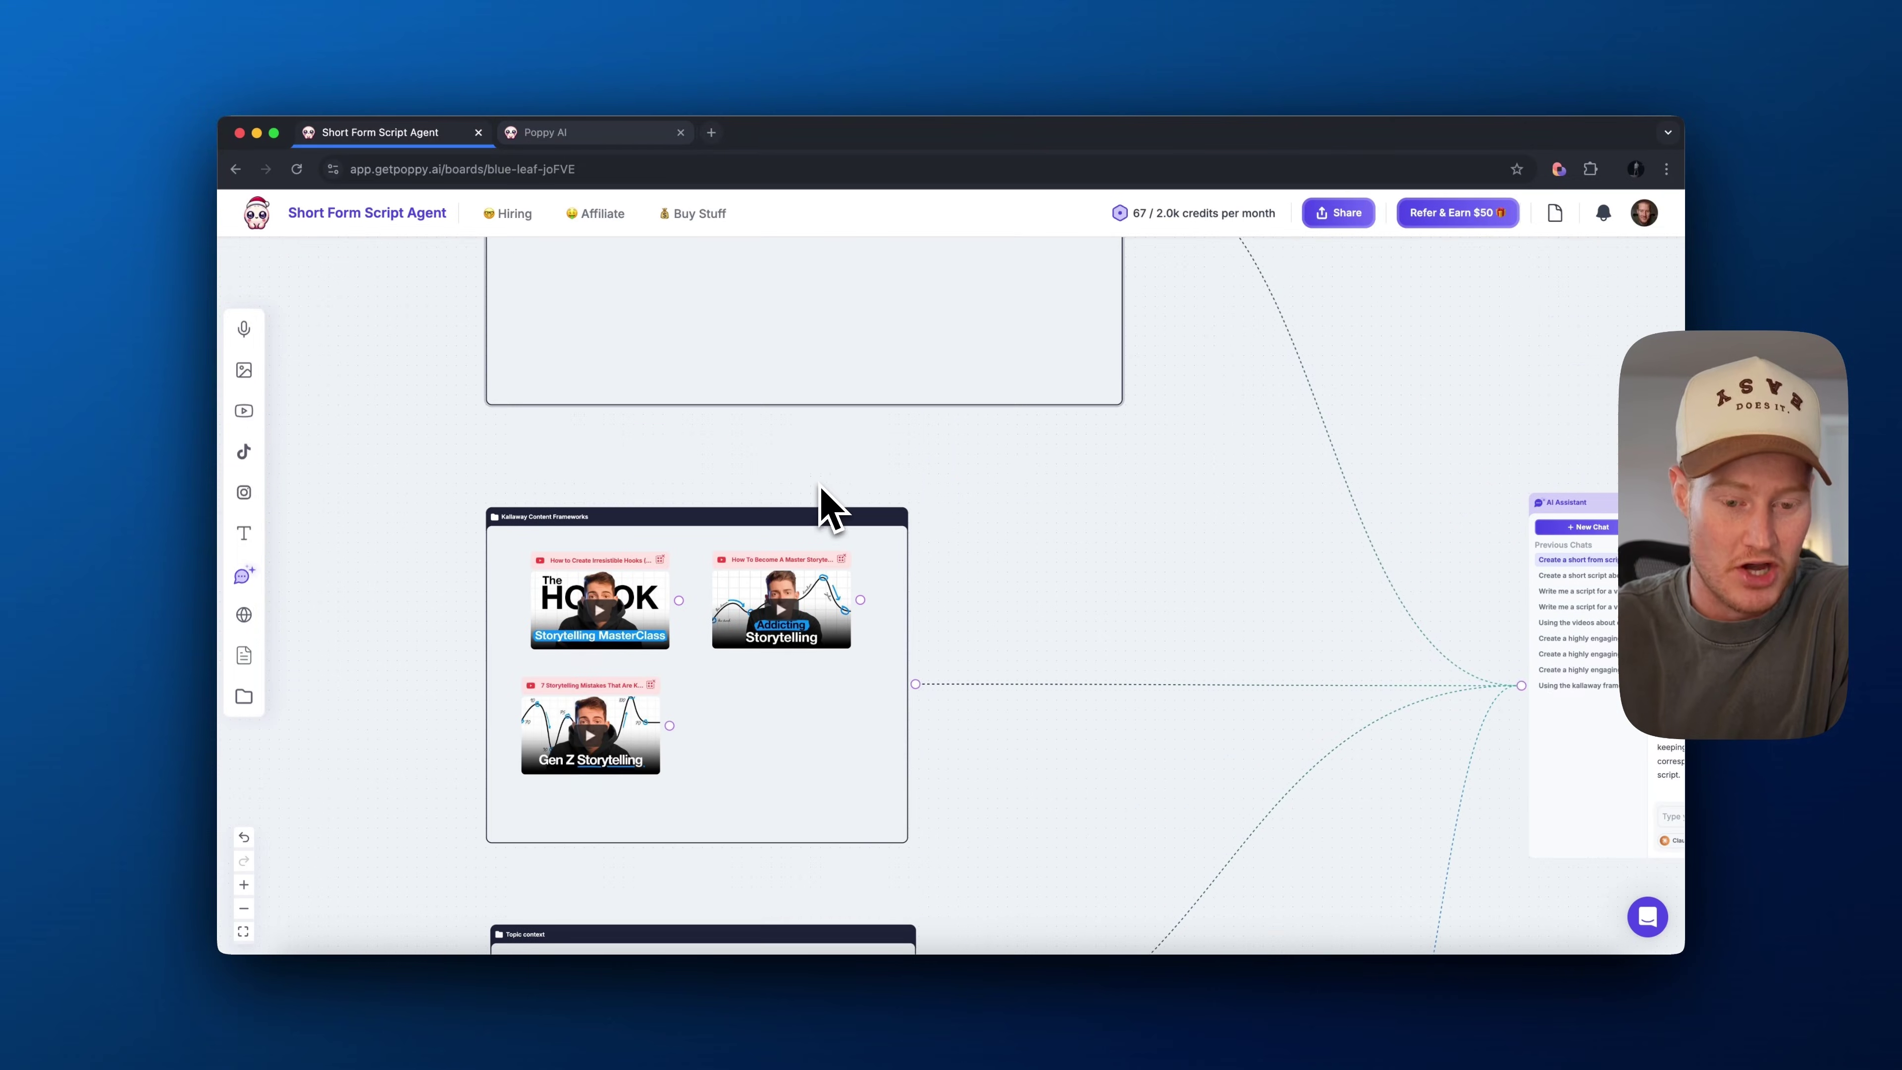
{"action": "scroll", "coordinate": [760, 593], "scroll_direction": "up", "scroll_amount": 3}
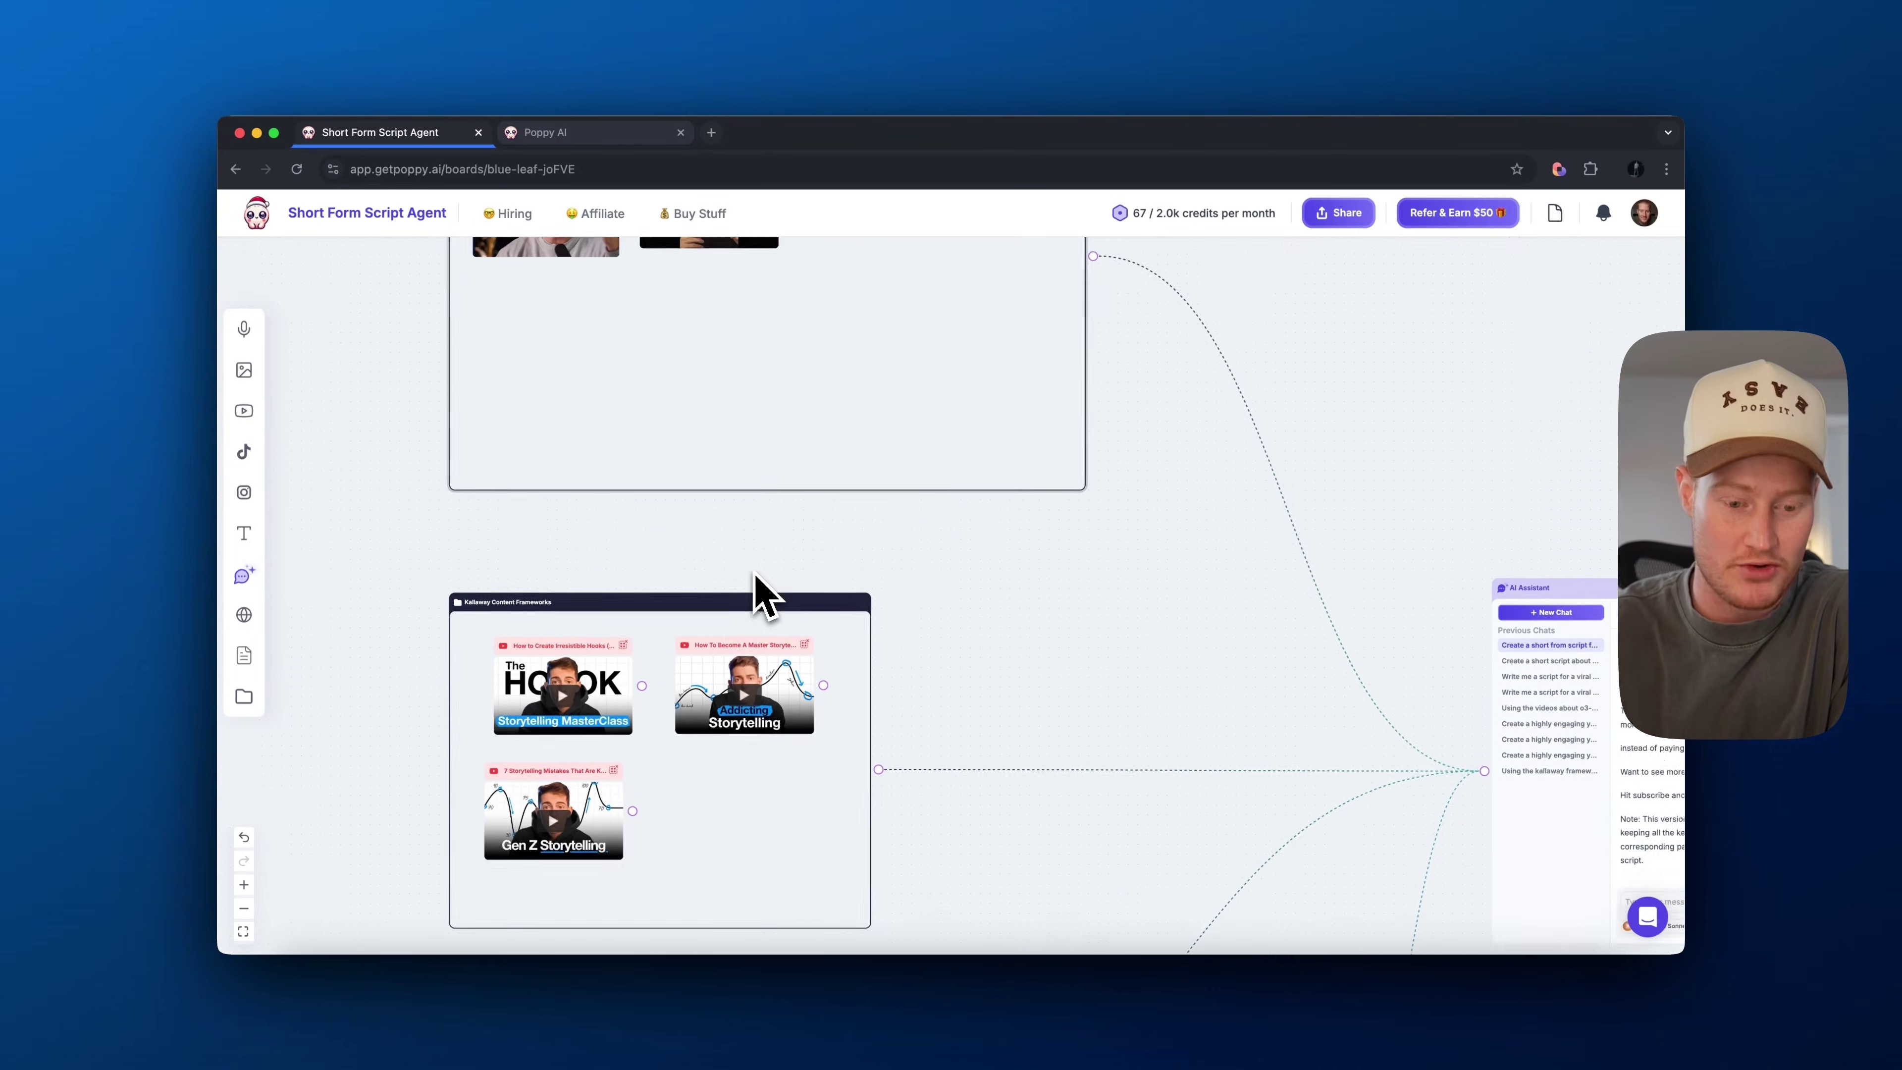
{"action": "scroll", "coordinate": [756, 595], "scroll_direction": "down", "scroll_amount": 2}
{"action": "scroll", "coordinate": [807, 636], "scroll_direction": "up", "scroll_amount": 10}
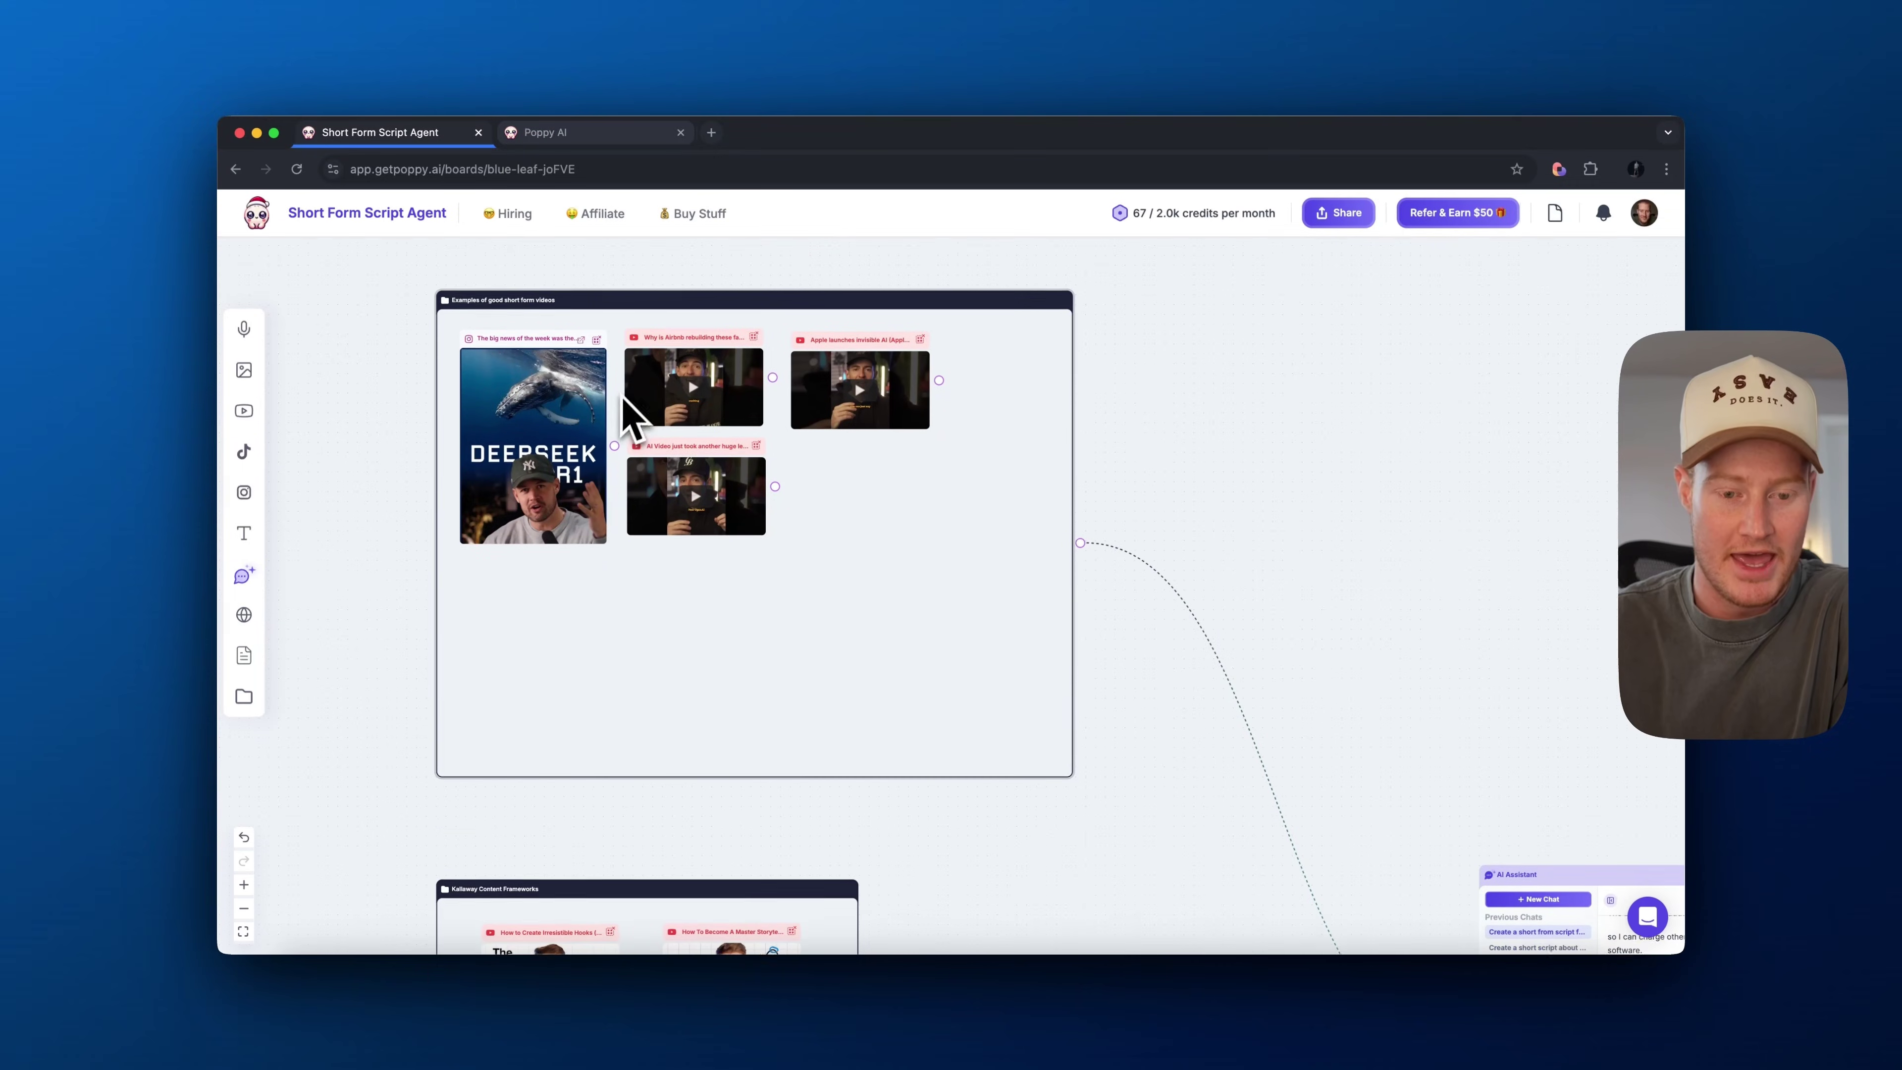
{"action": "scroll", "coordinate": [626, 401], "scroll_direction": "down", "scroll_amount": 2}
{"action": "scroll", "coordinate": [670, 465], "scroll_direction": "down", "scroll_amount": 2}
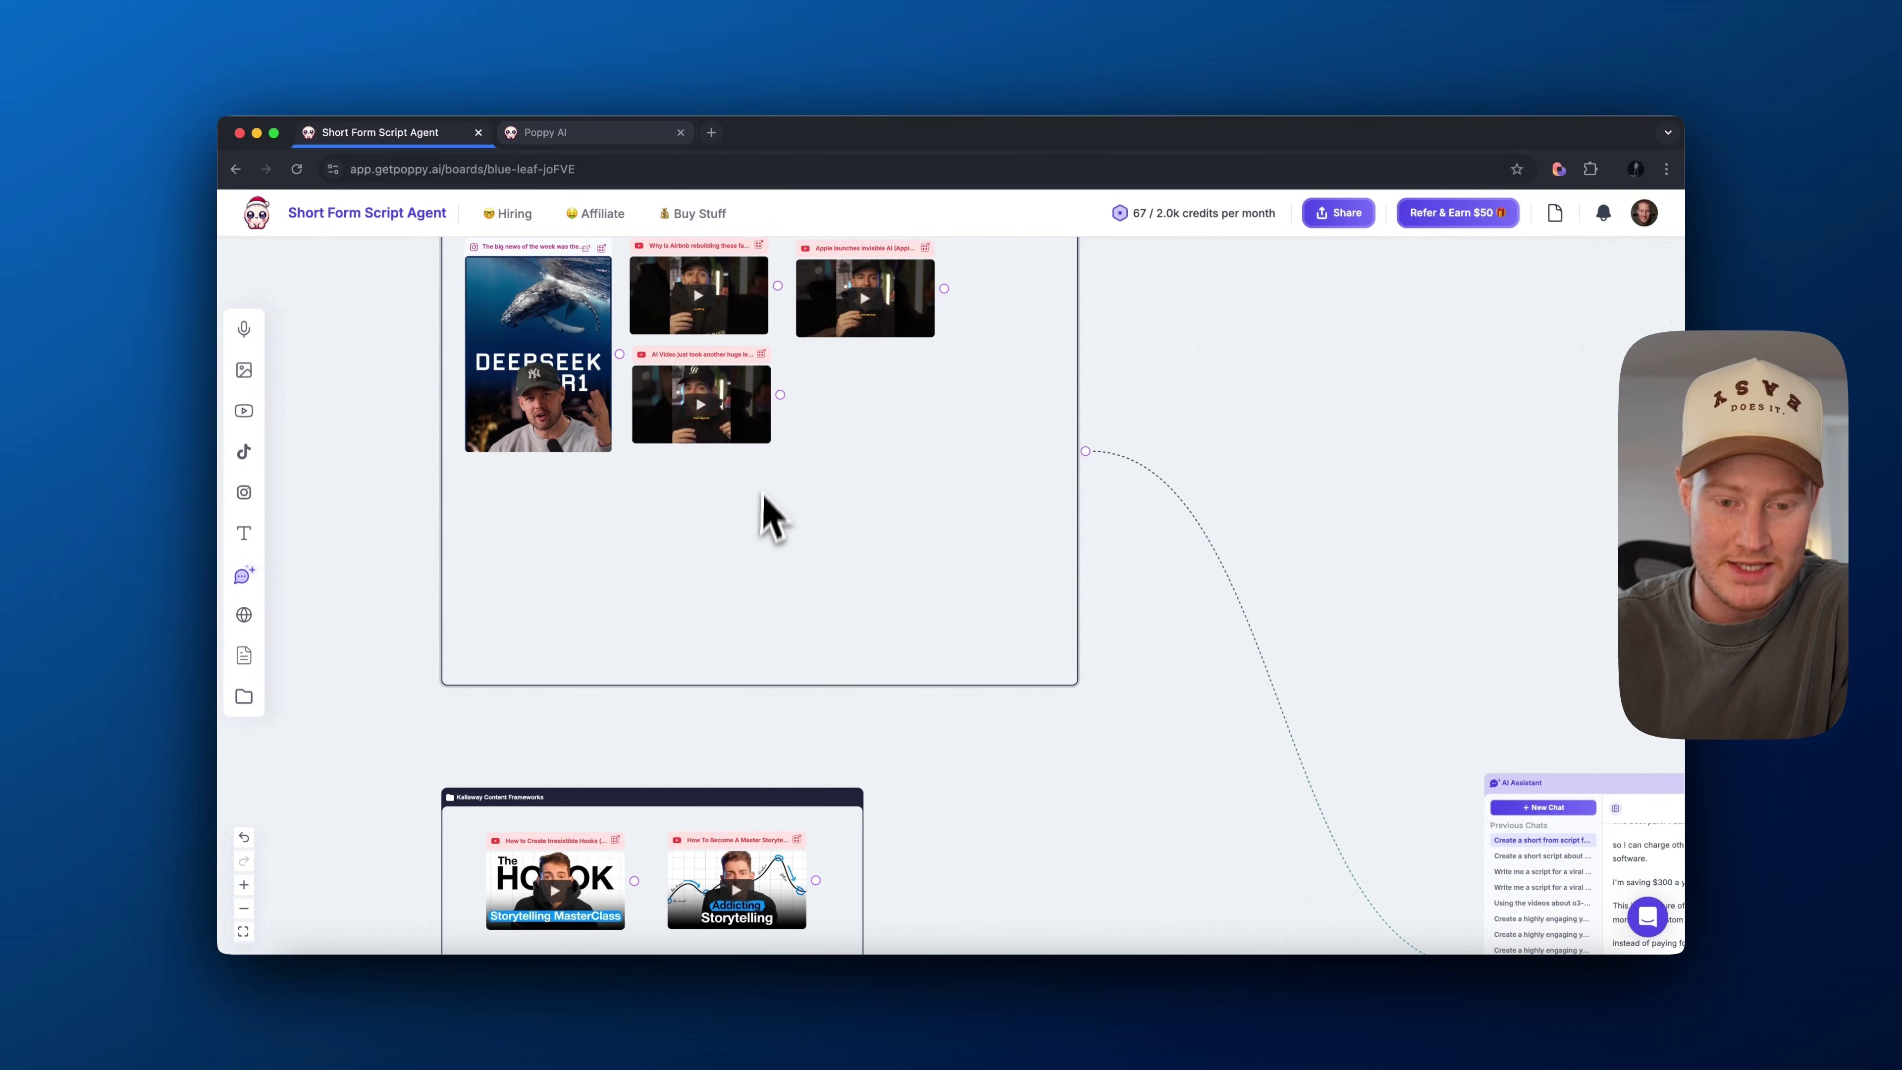
{"action": "scroll", "coordinate": [794, 465], "scroll_direction": "down", "scroll_amount": 15}
{"action": "scroll", "coordinate": [798, 484], "scroll_direction": "right", "scroll_amount": 3}
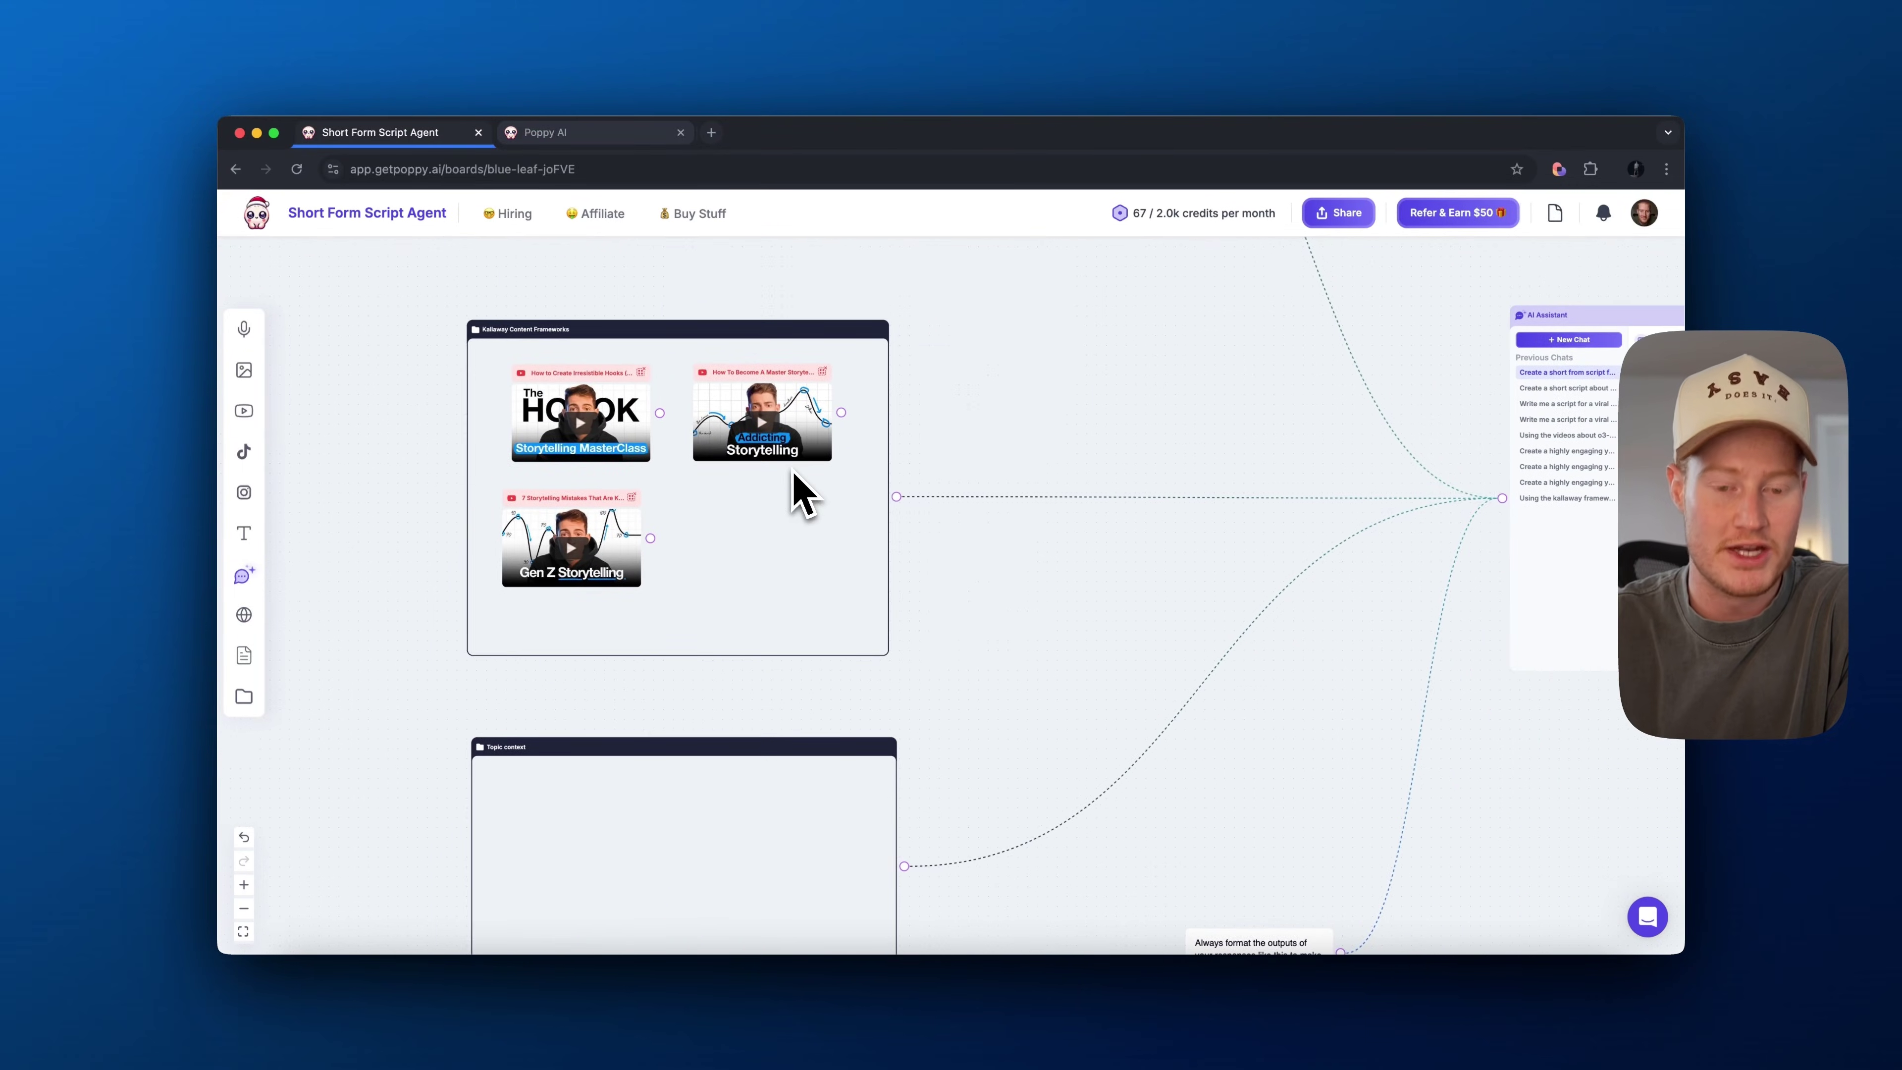
Inspect the Topic context group below the content frameworks and its connection to the AI Assistant.
{"action": "scroll", "coordinate": [824, 487], "scroll_direction": "up", "scroll_amount": 1}
{"action": "scroll", "coordinate": [846, 487], "scroll_direction": "right", "scroll_amount": 8}
{"action": "scroll", "coordinate": [846, 487], "scroll_direction": "up", "scroll_amount": 2}
{"action": "scroll", "coordinate": [846, 487], "scroll_direction": "left", "scroll_amount": 10}
{"action": "scroll", "coordinate": [846, 487], "scroll_direction": "down", "scroll_amount": 5}
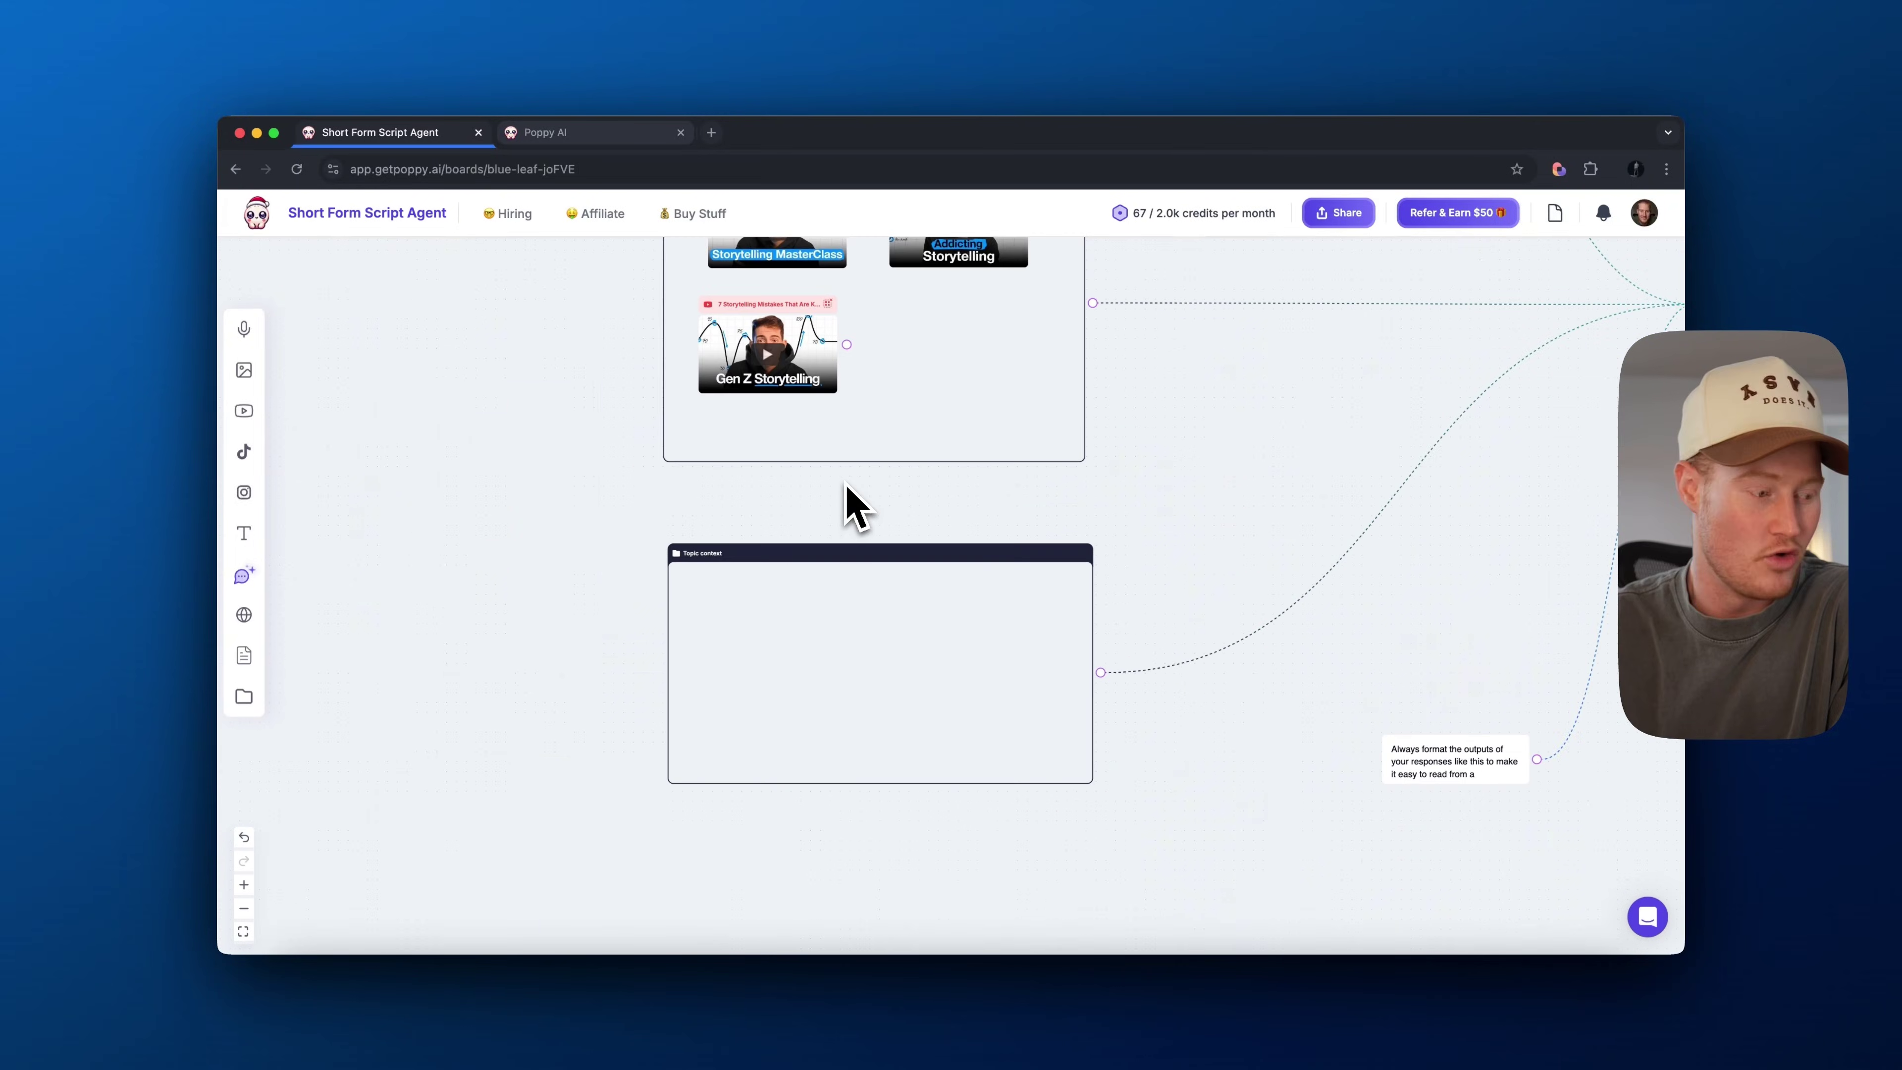
{"action": "scroll", "coordinate": [862, 622], "scroll_direction": "up", "scroll_amount": 5}
{"action": "scroll", "coordinate": [862, 621], "scroll_direction": "down", "scroll_amount": 3}
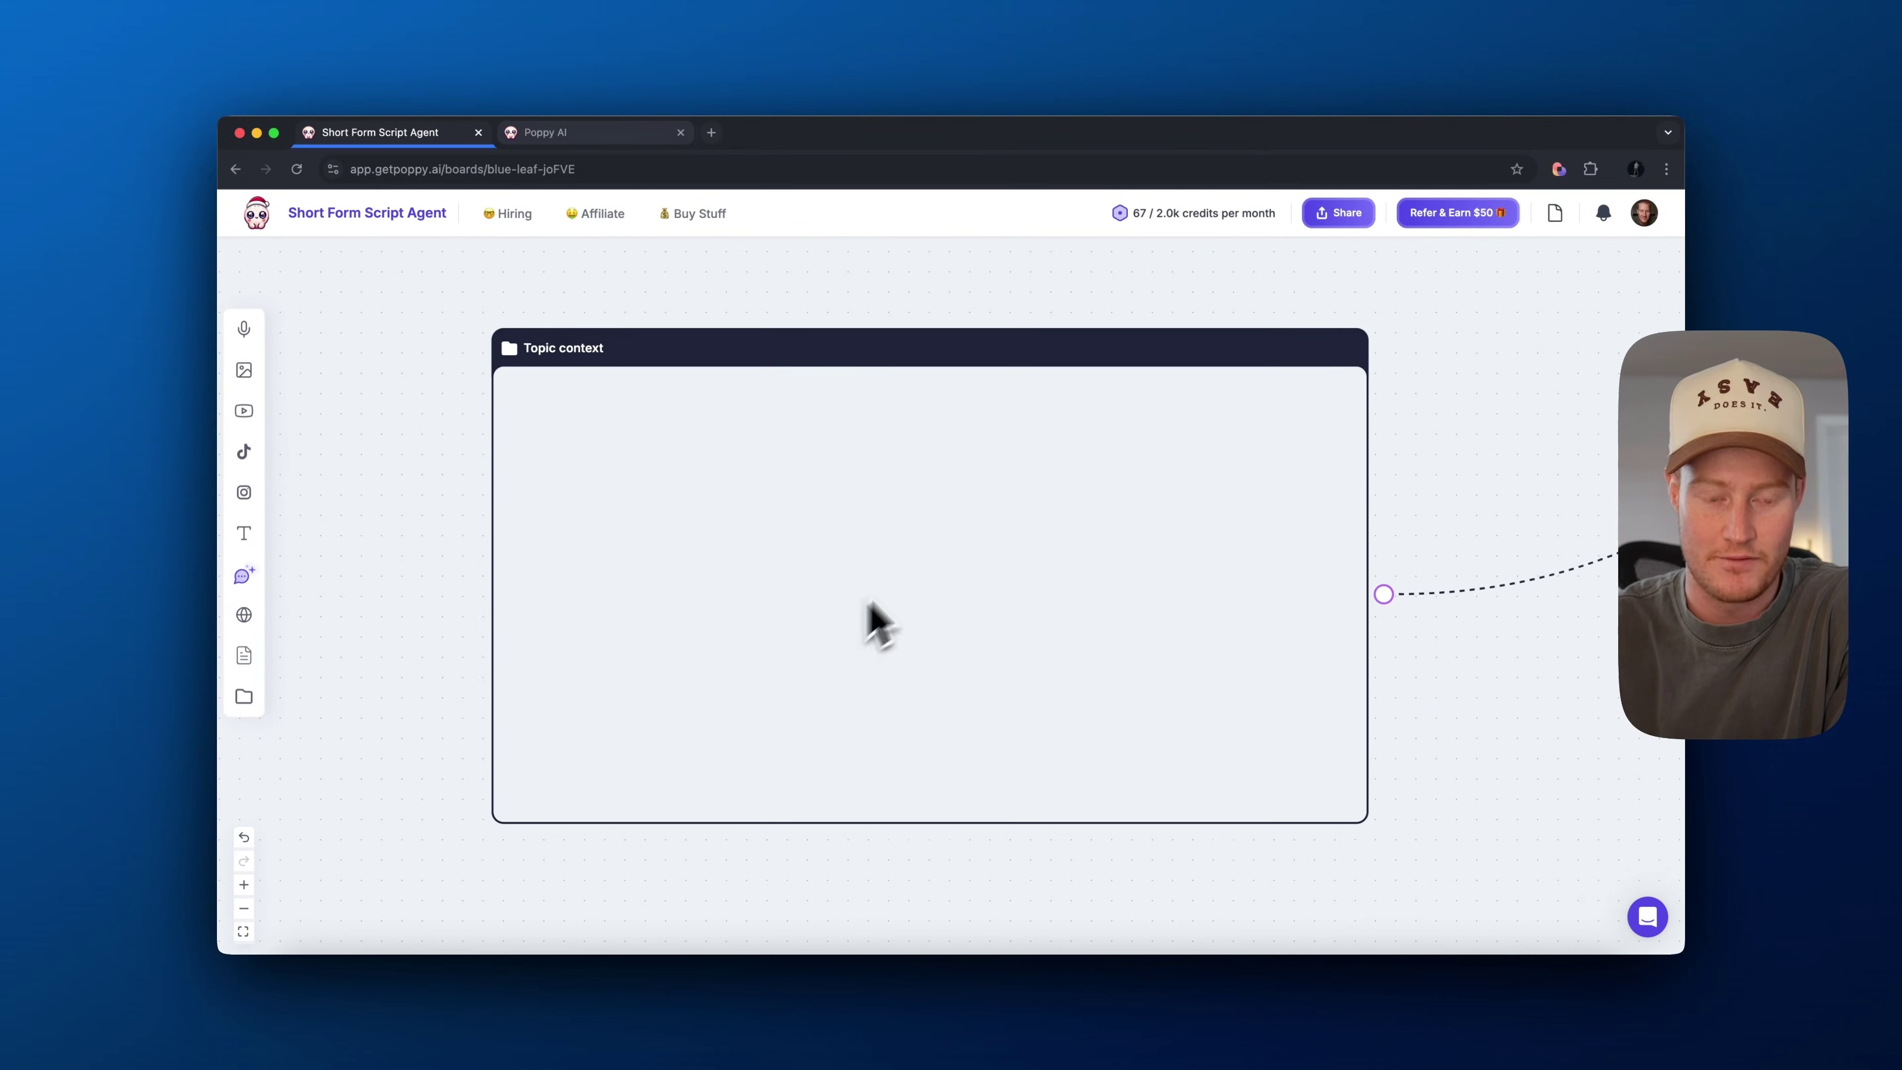
Open YouTube in a new browser tab, search for "deep research" and browse the resulting videos and Shorts.
{"action": "left_click", "coordinate": [711, 131]}
{"action": "type", "text": "youtube"}
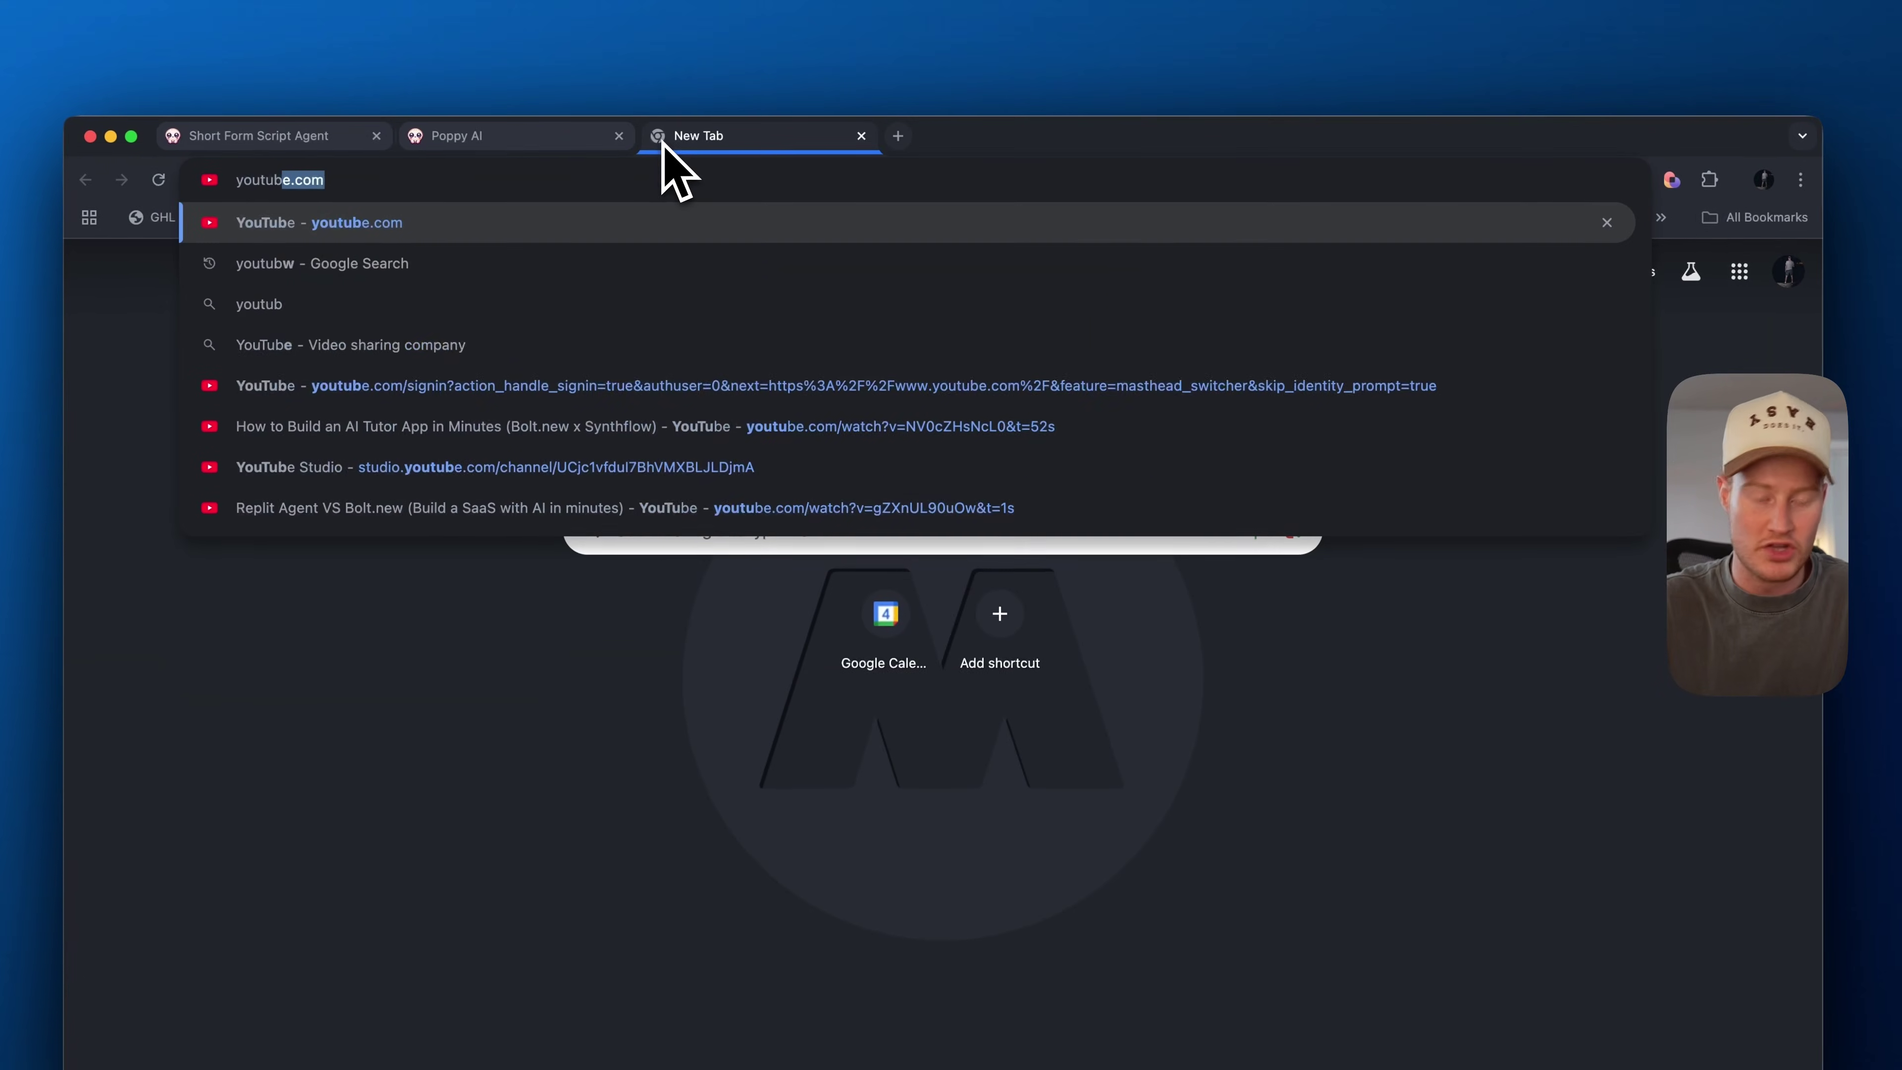
{"action": "key", "text": "Return"}
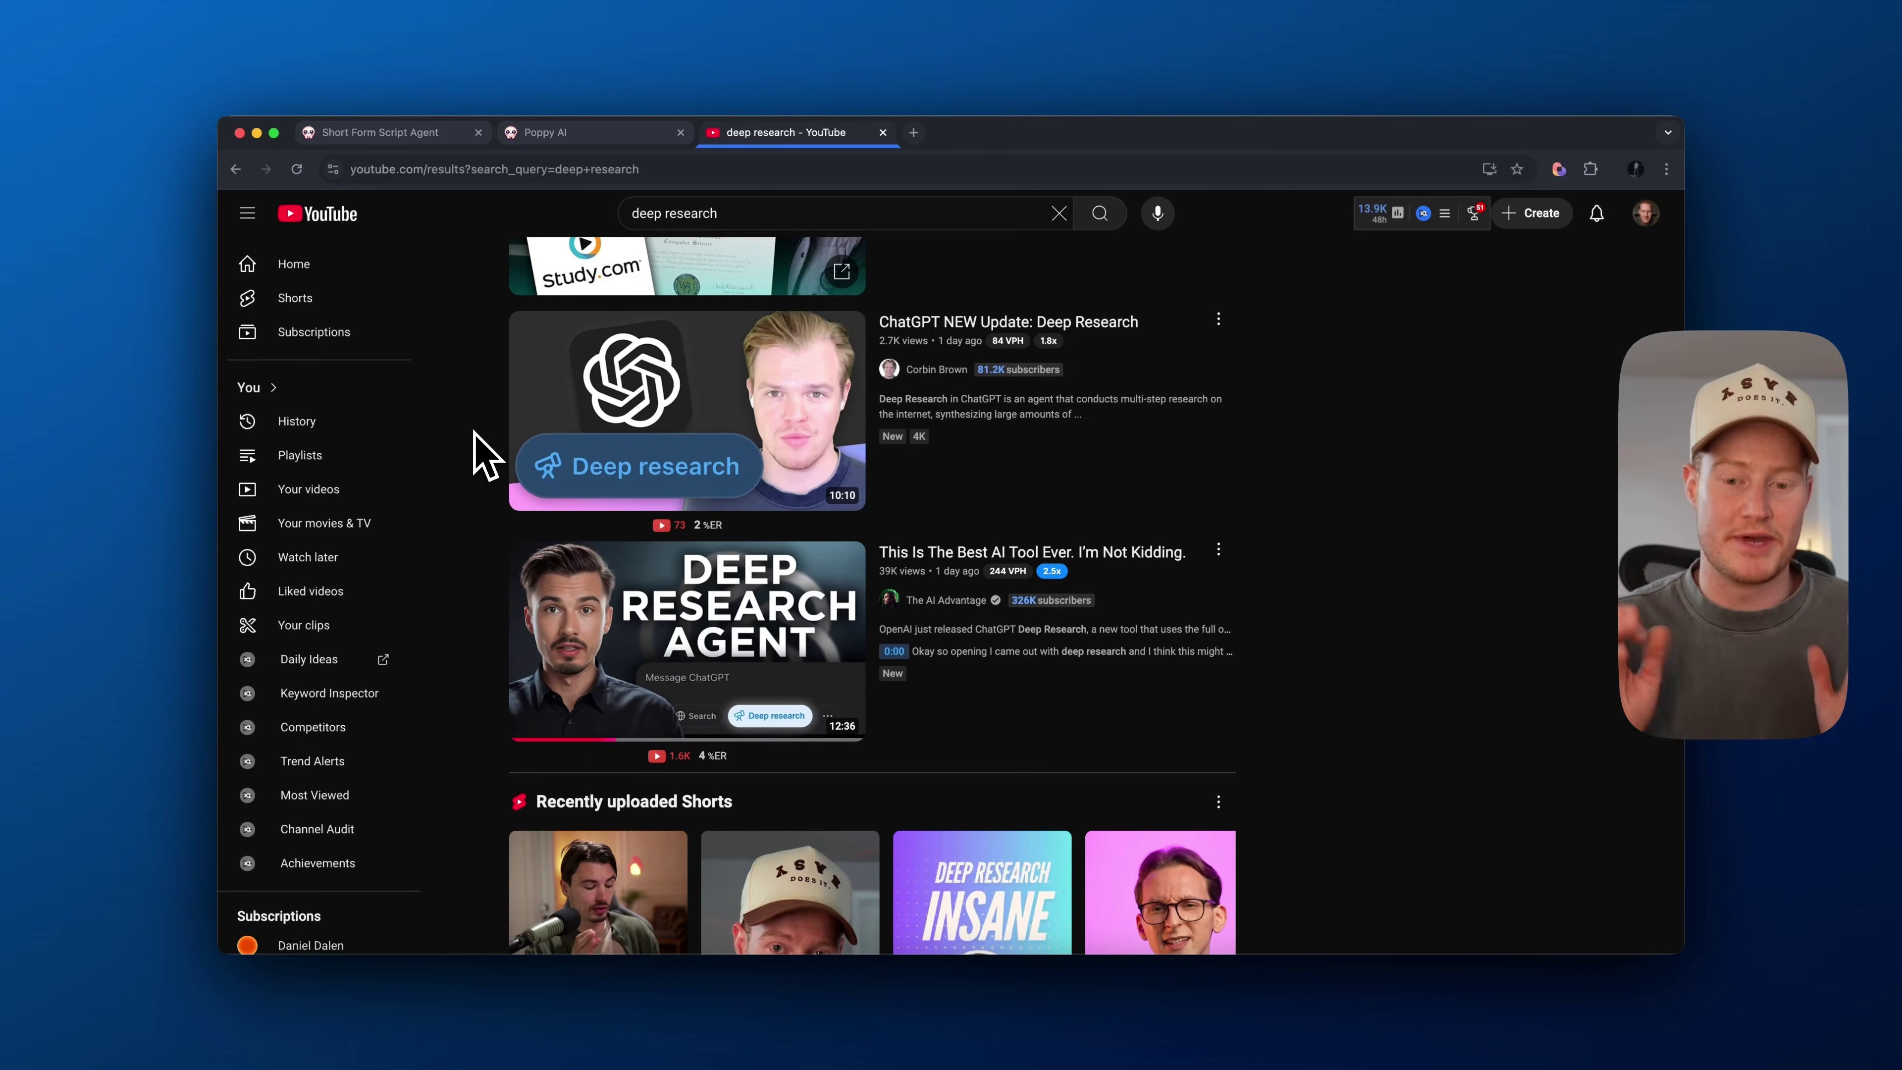
{"action": "scroll", "coordinate": [779, 615], "scroll_direction": "down", "scroll_amount": 5}
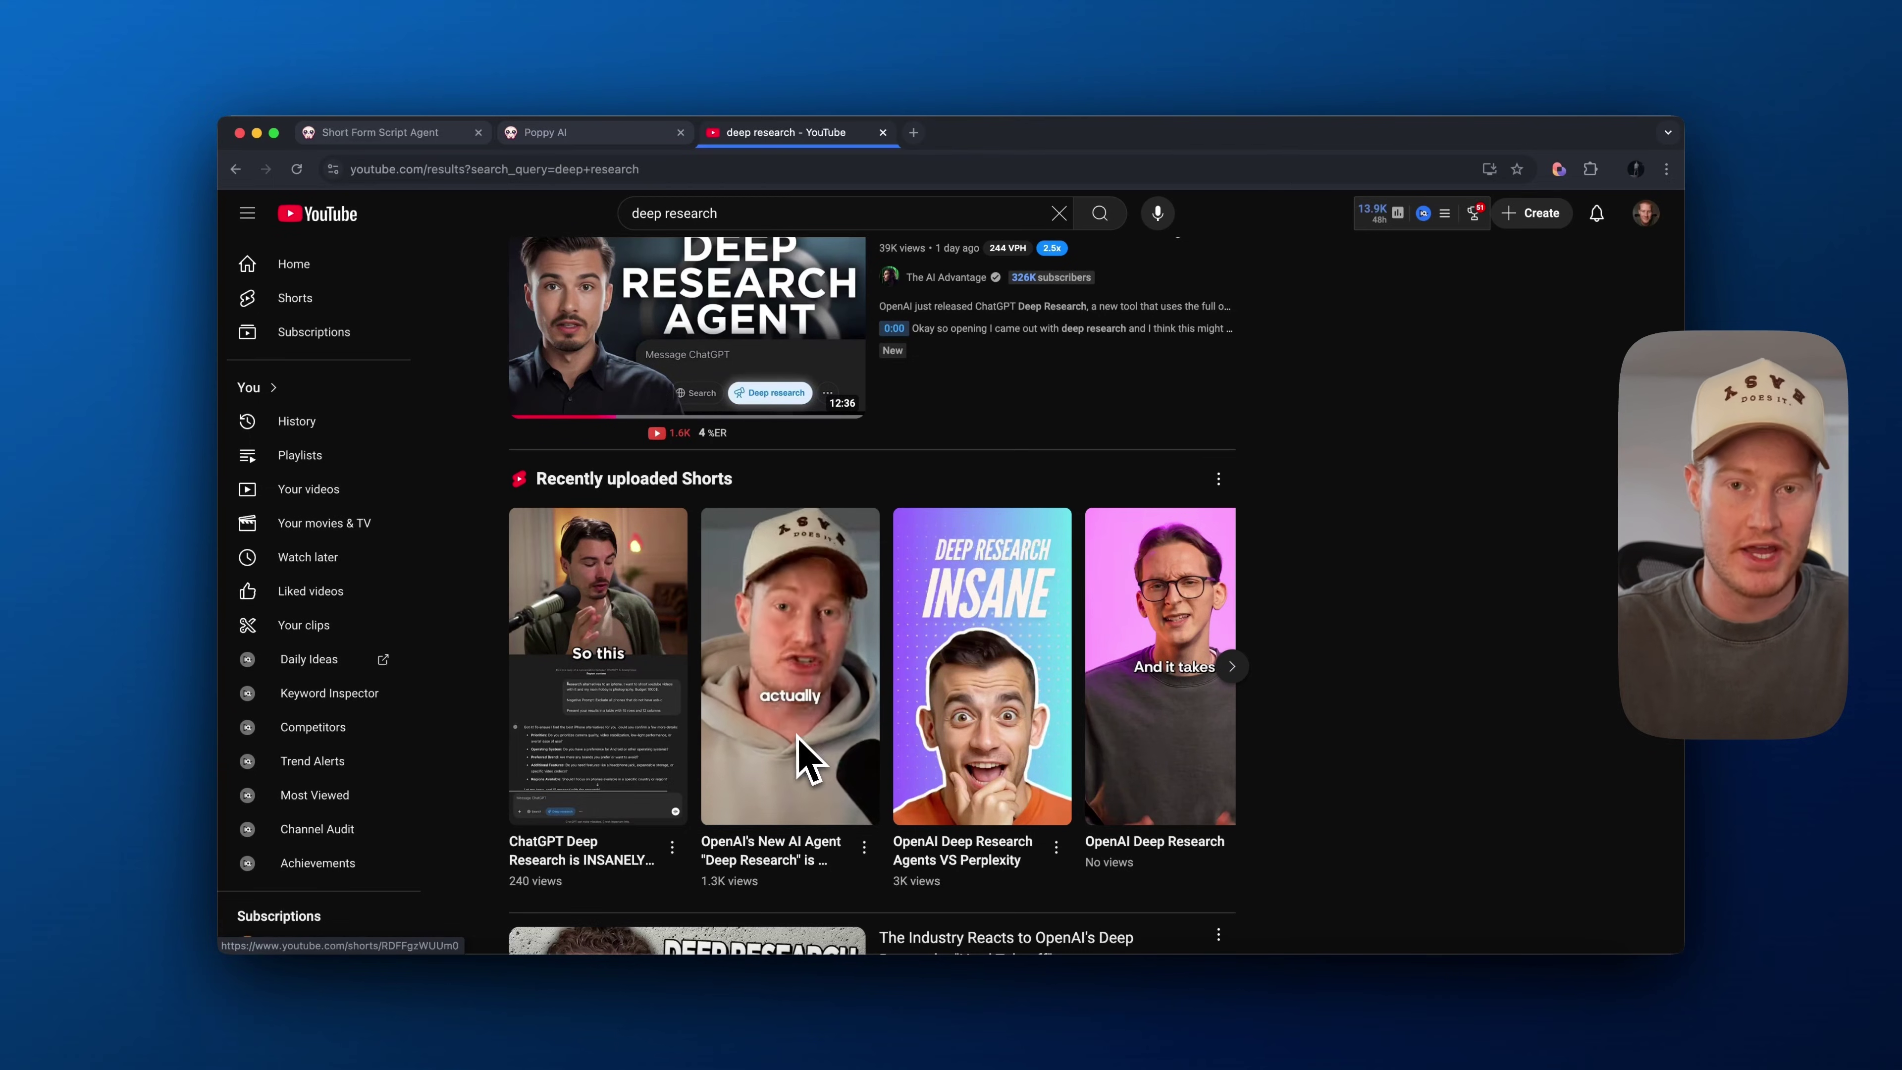
{"action": "scroll", "coordinate": [798, 750], "scroll_direction": "up", "scroll_amount": 3}
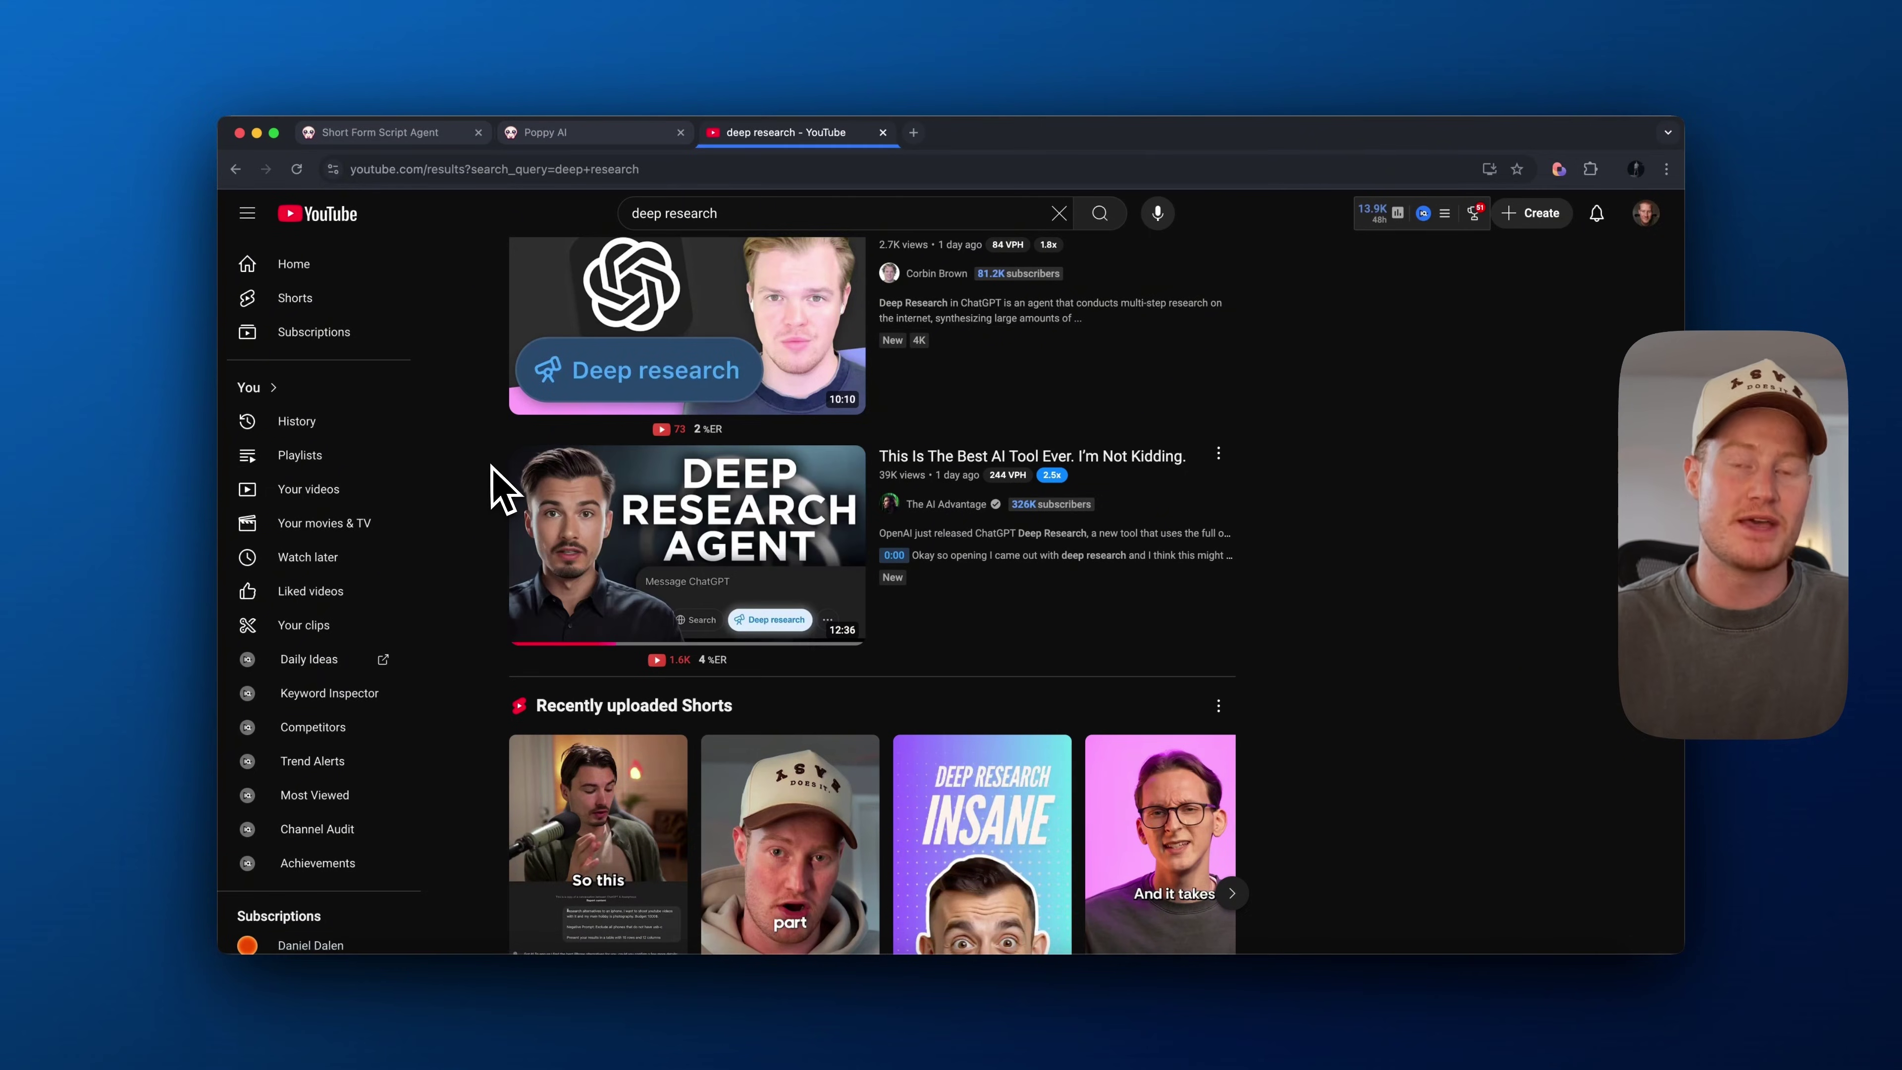
Copy the link of the video "This Is The Best AI Tool Ever. I'm Not Kidding." and add it to the Topic context group.
{"action": "left_click", "coordinate": [517, 487]}
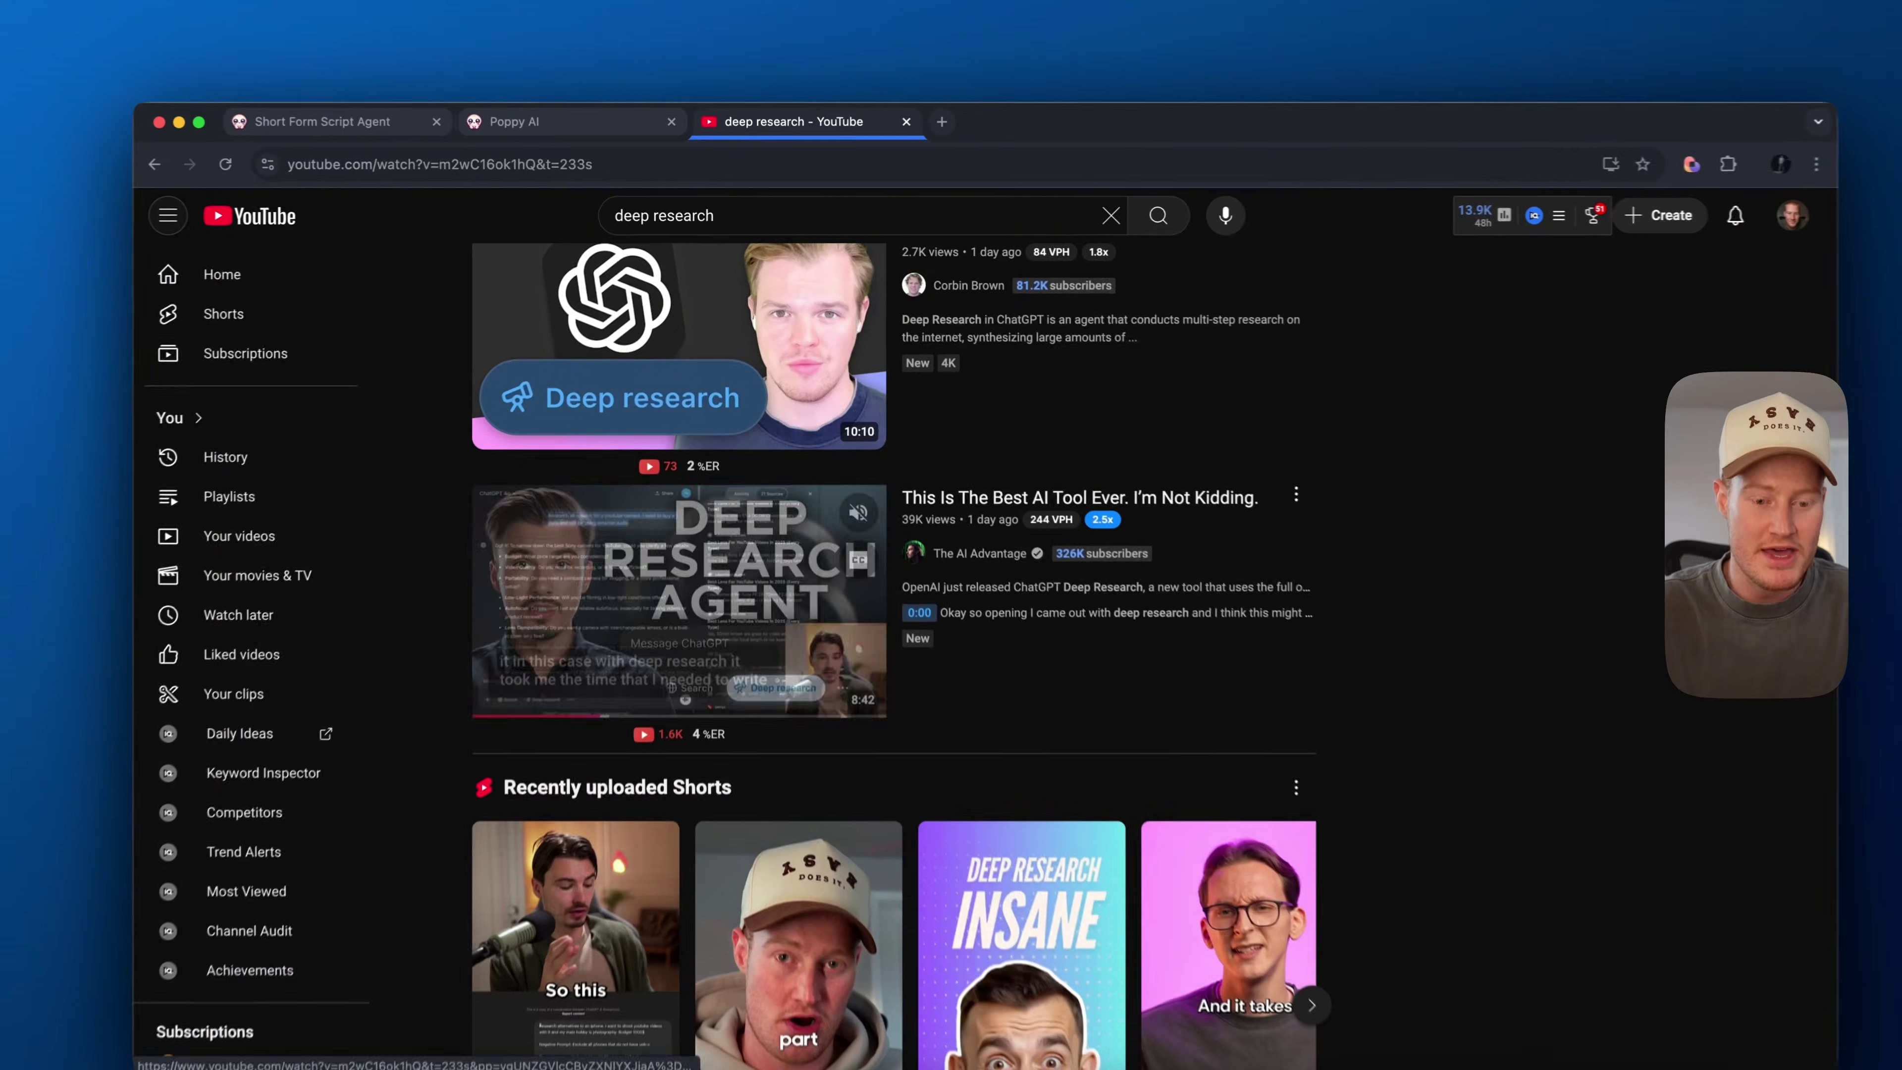
{"action": "left_click", "coordinate": [631, 171]}
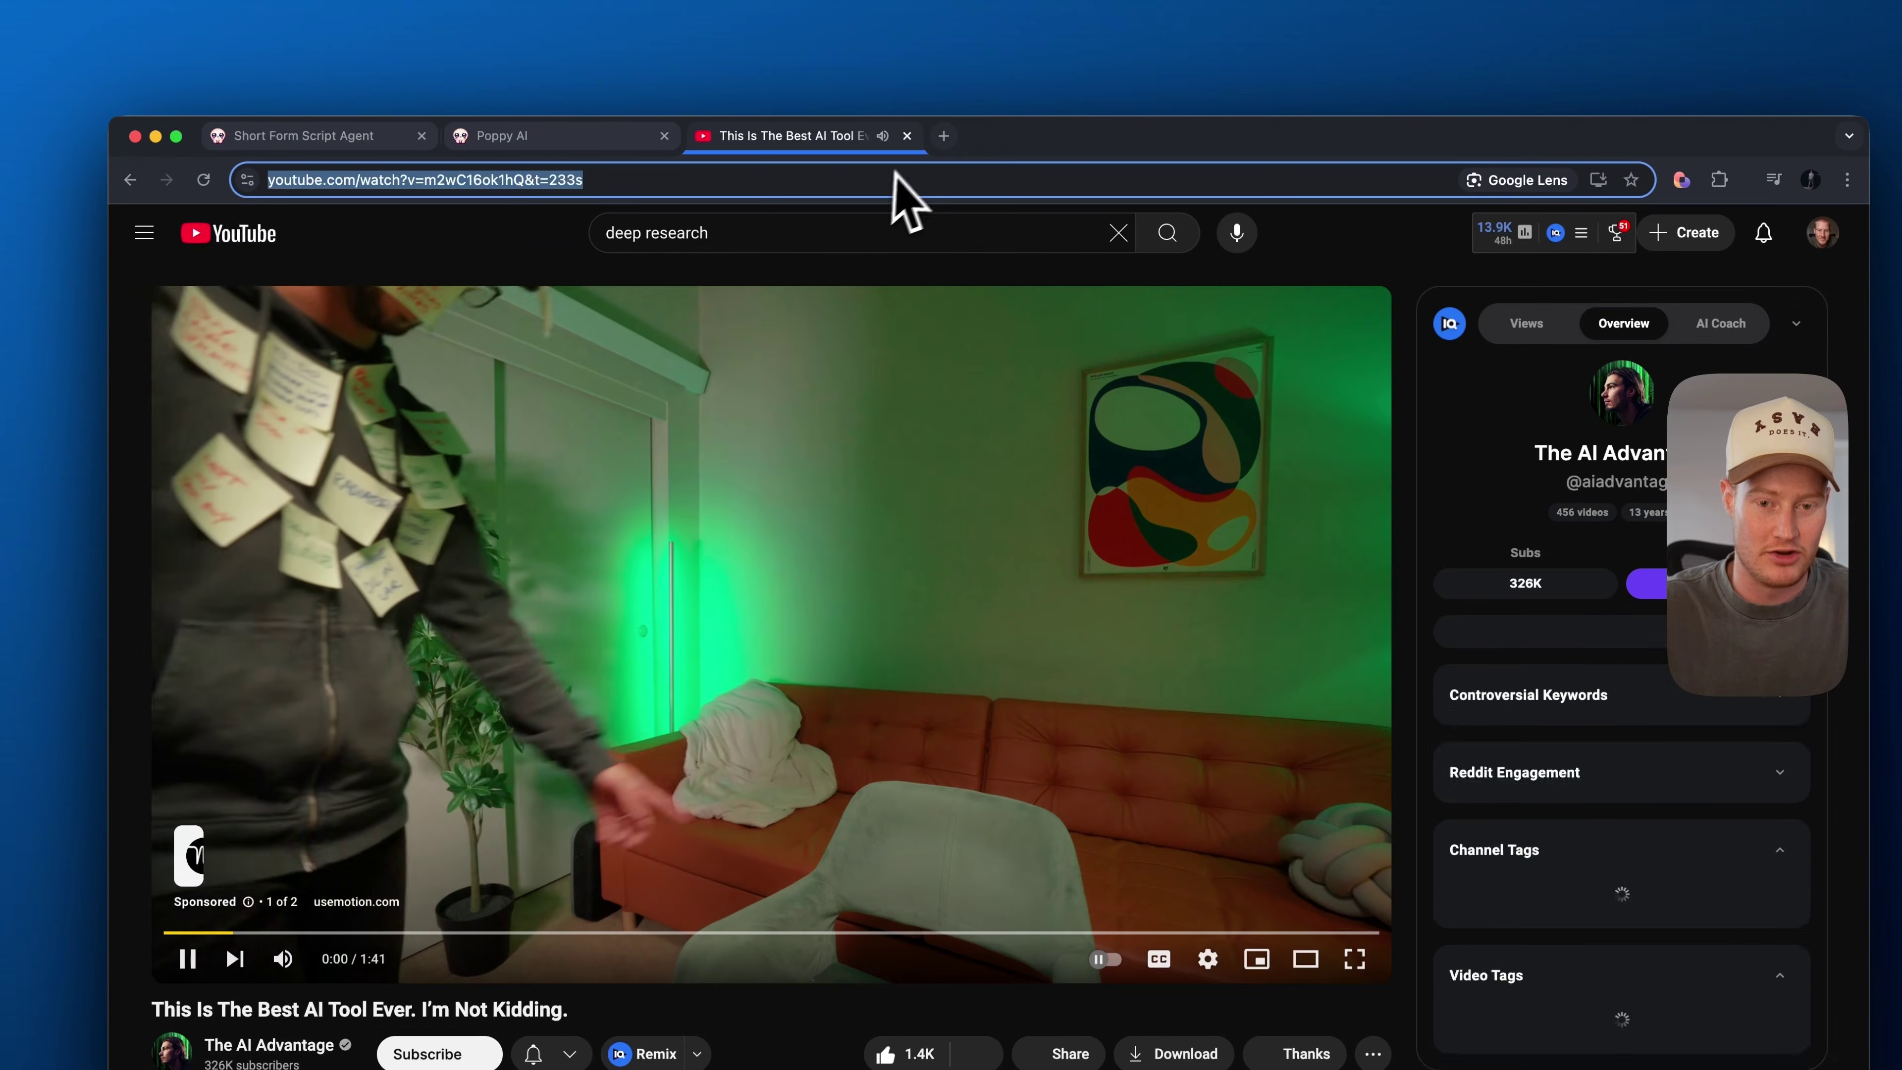
{"action": "left_click", "coordinate": [907, 135]}
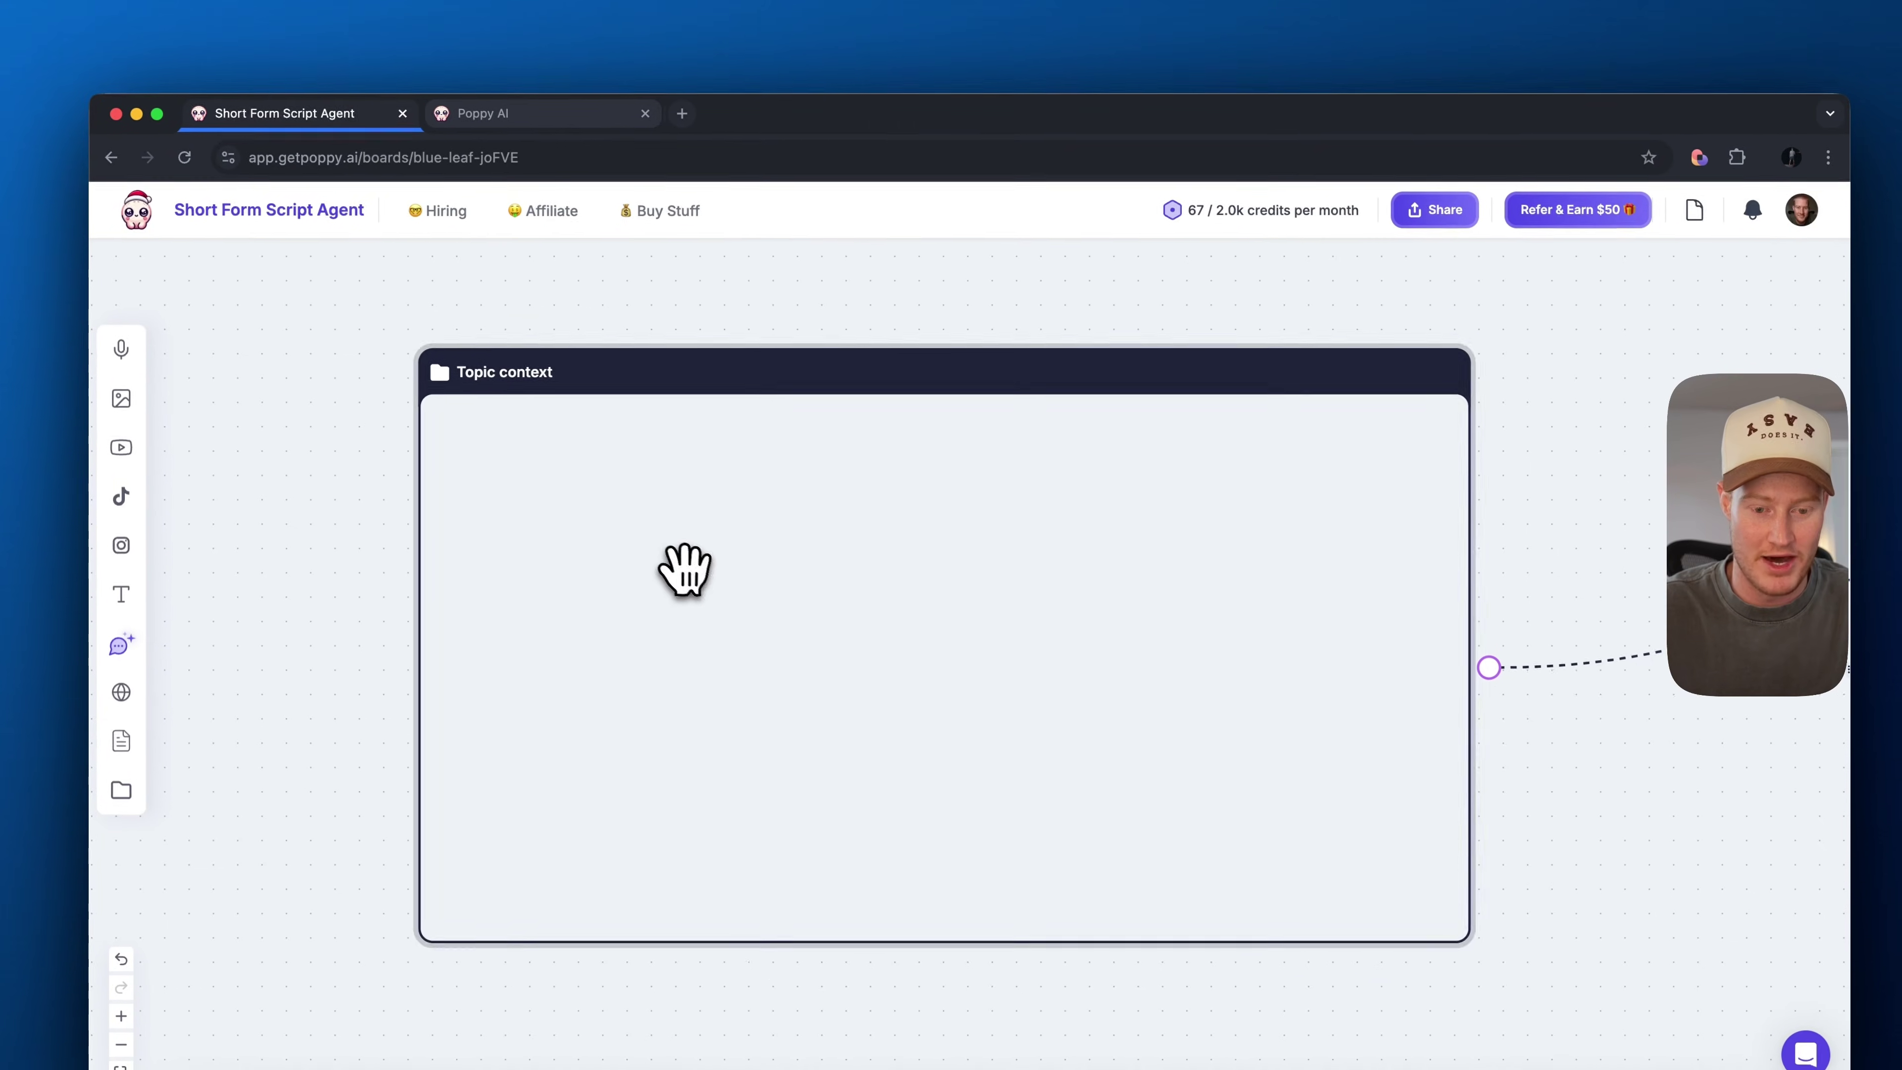
{"action": "key", "text": "cmd+v"}
{"action": "left_click_drag", "start_coordinate": [987, 669], "coordinate": [583, 490]}
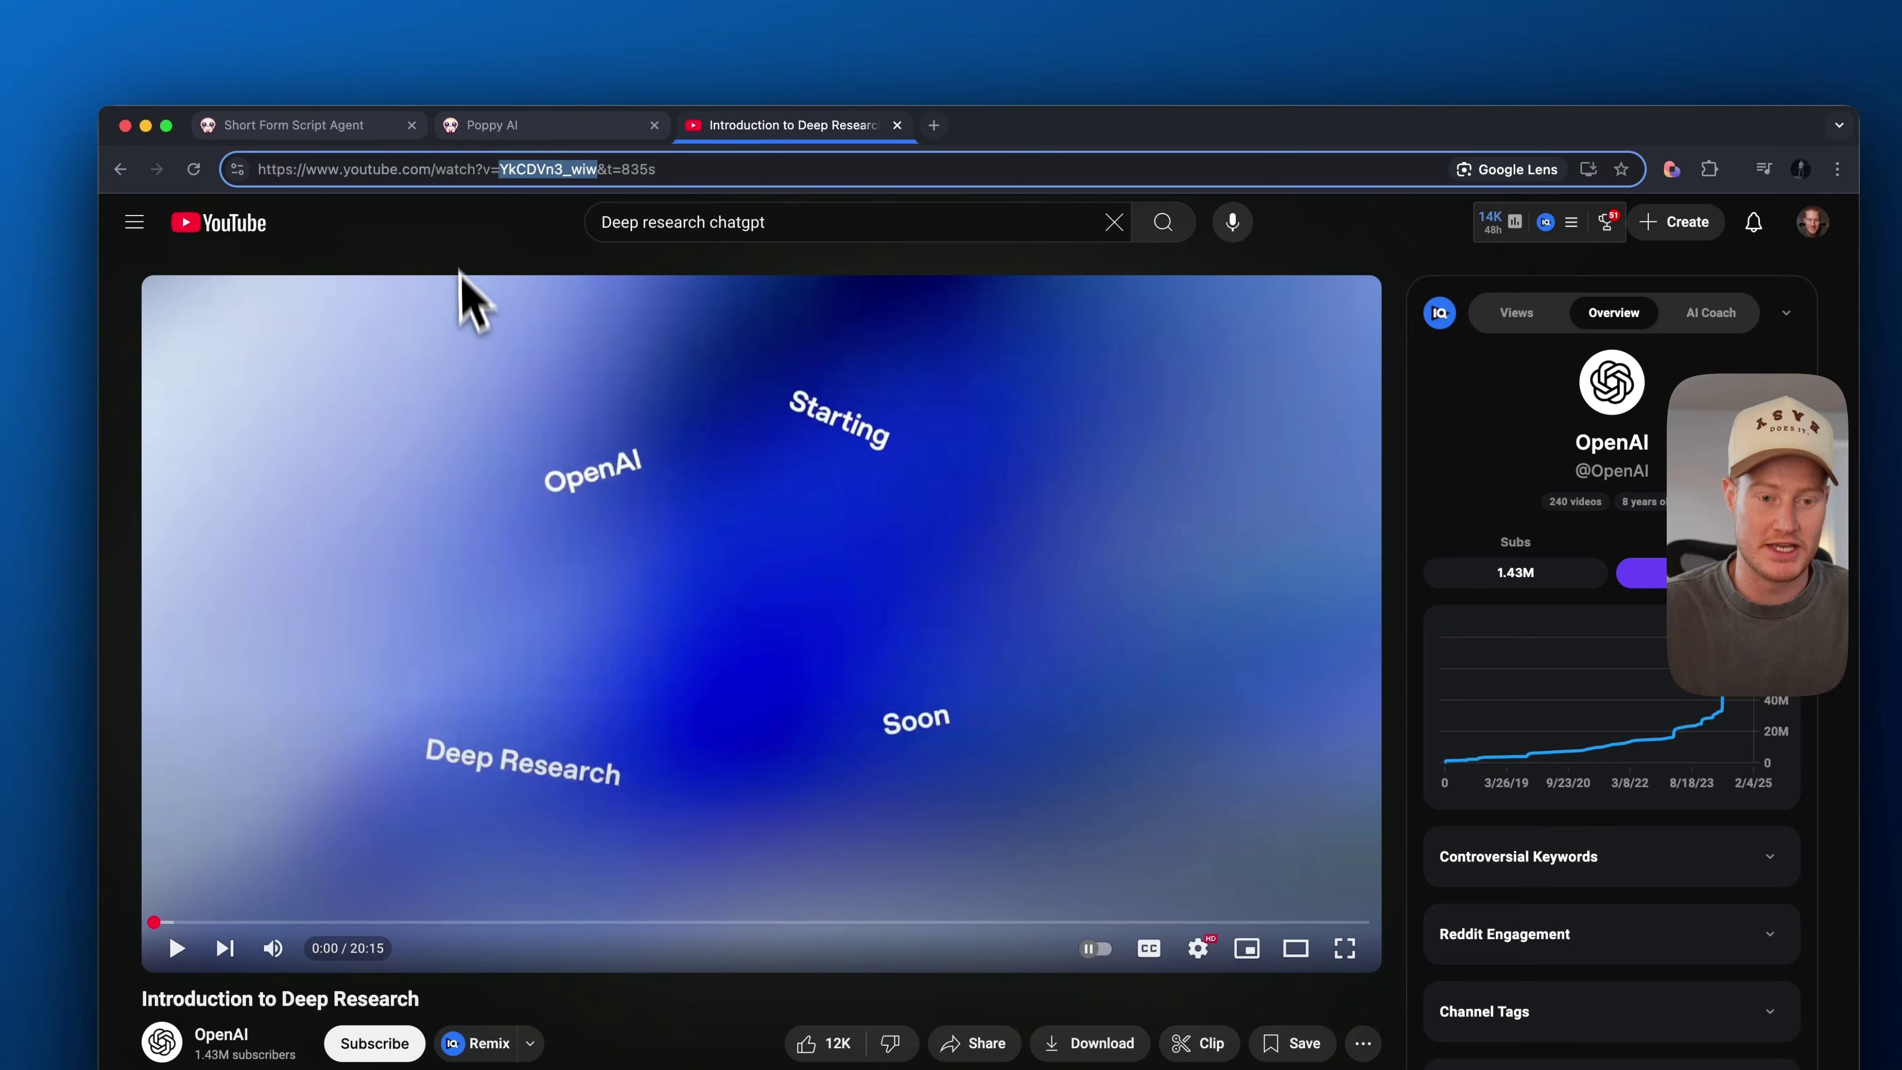
Copy the link of OpenAI's "Introduction to Deep Research" video and place it beside the first video in the Topic context group.
{"action": "left_click", "coordinate": [451, 167]}
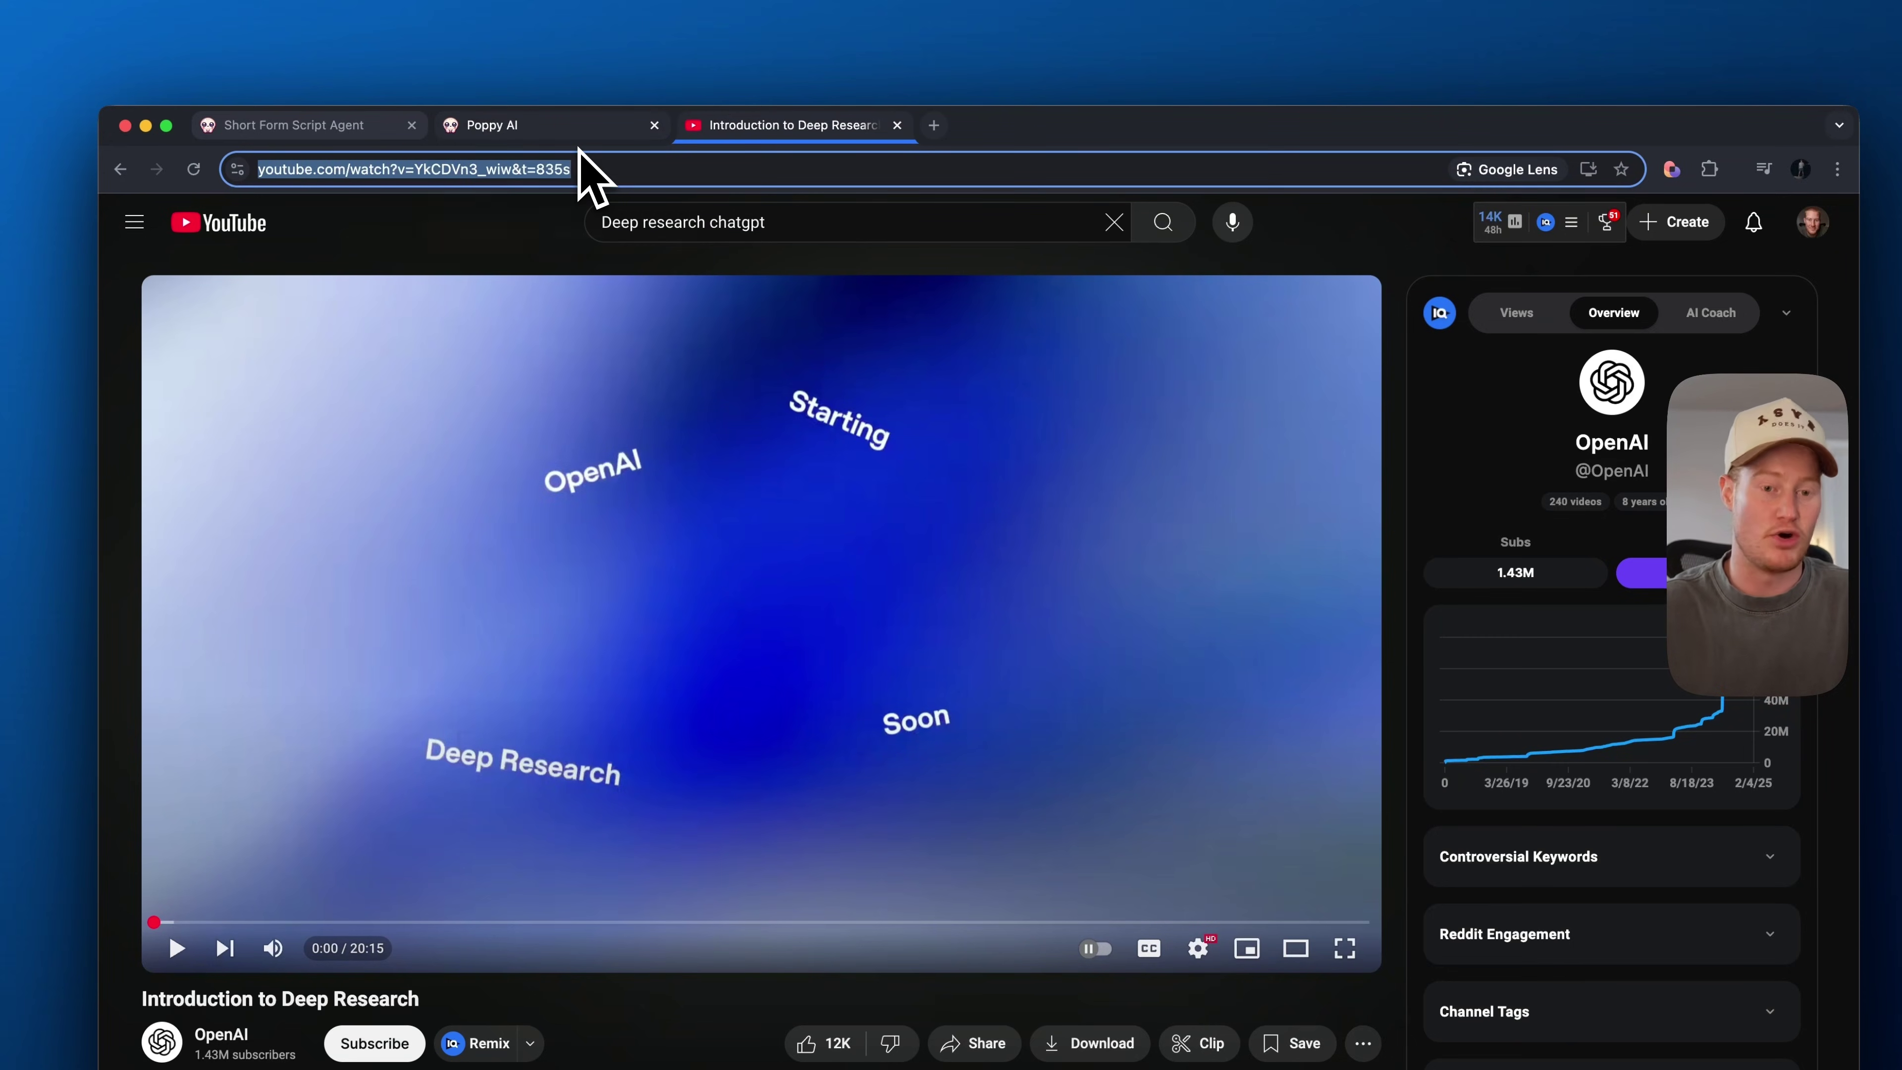
{"action": "left_click", "coordinate": [569, 129]}
{"action": "left_click", "coordinate": [386, 127]}
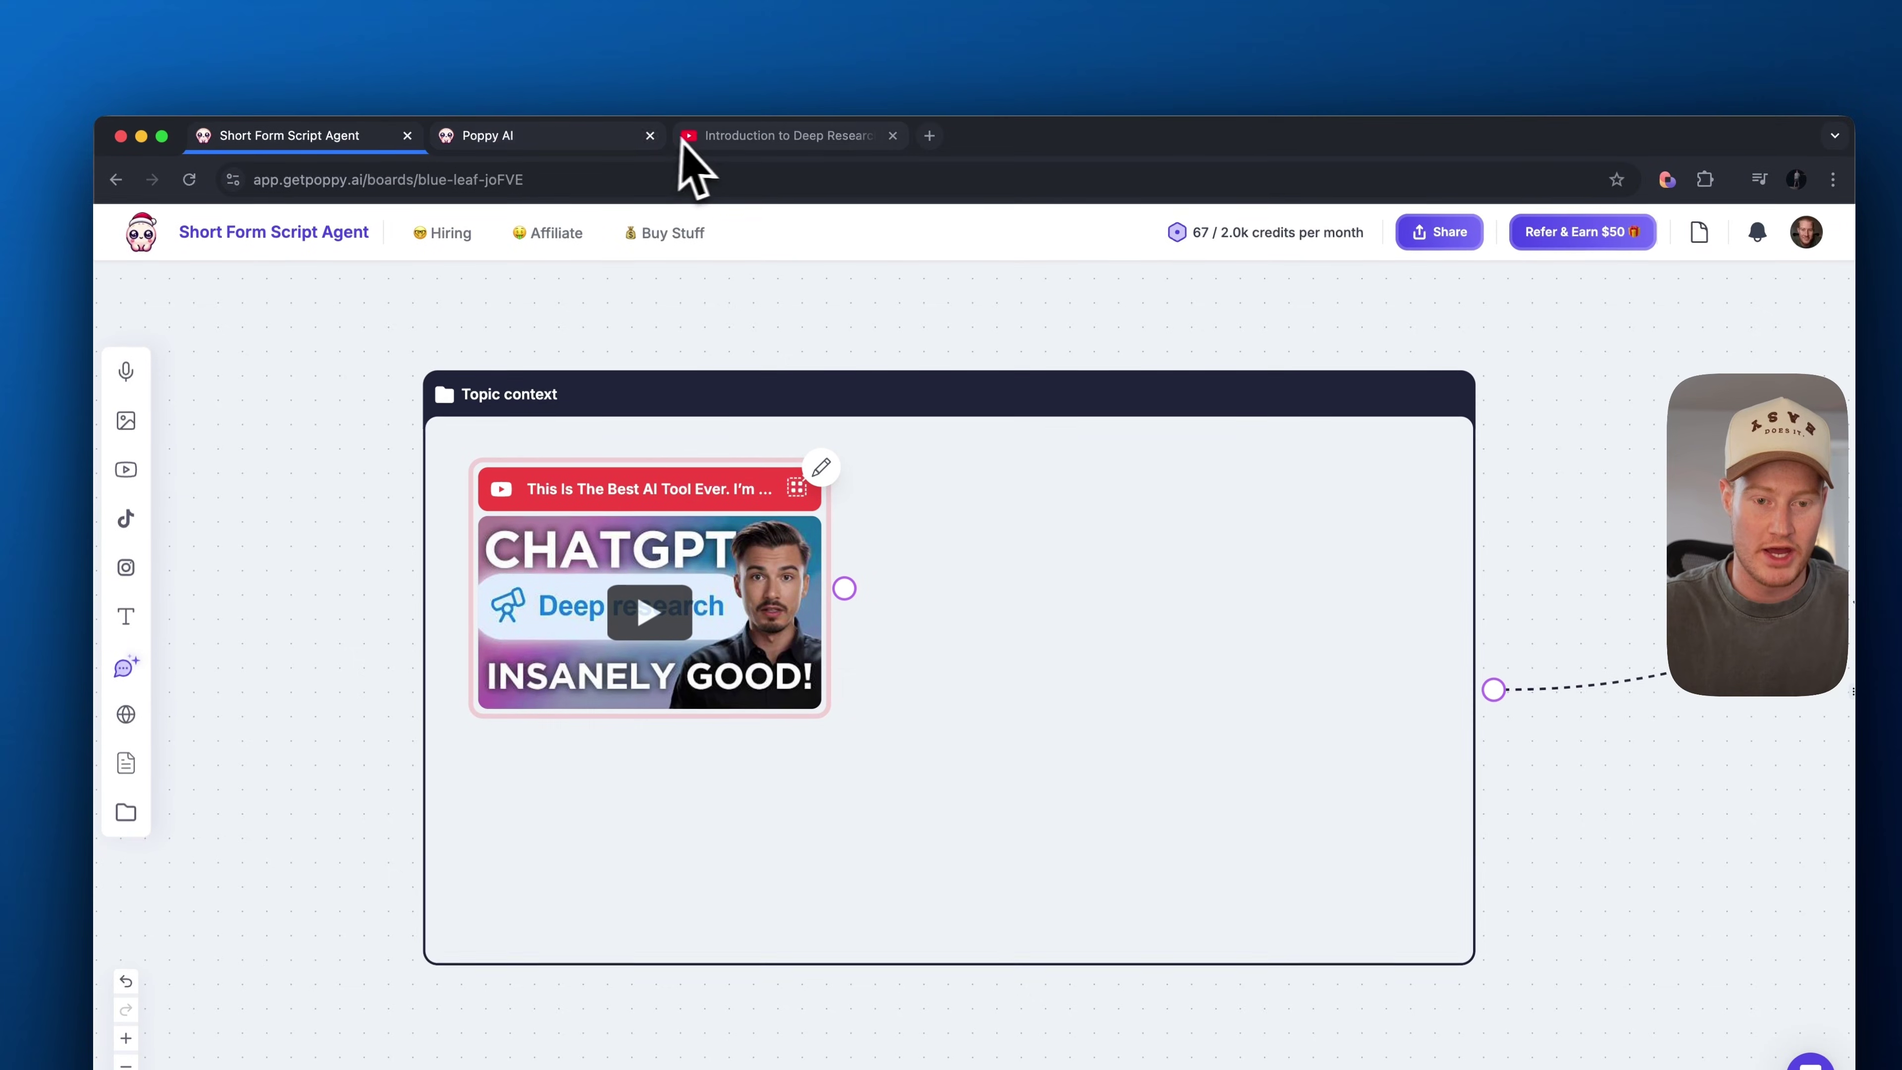
{"action": "left_click_drag", "start_coordinate": [688, 150], "coordinate": [1066, 510]}
{"action": "left_click_drag", "start_coordinate": [1155, 659], "coordinate": [1145, 578]}
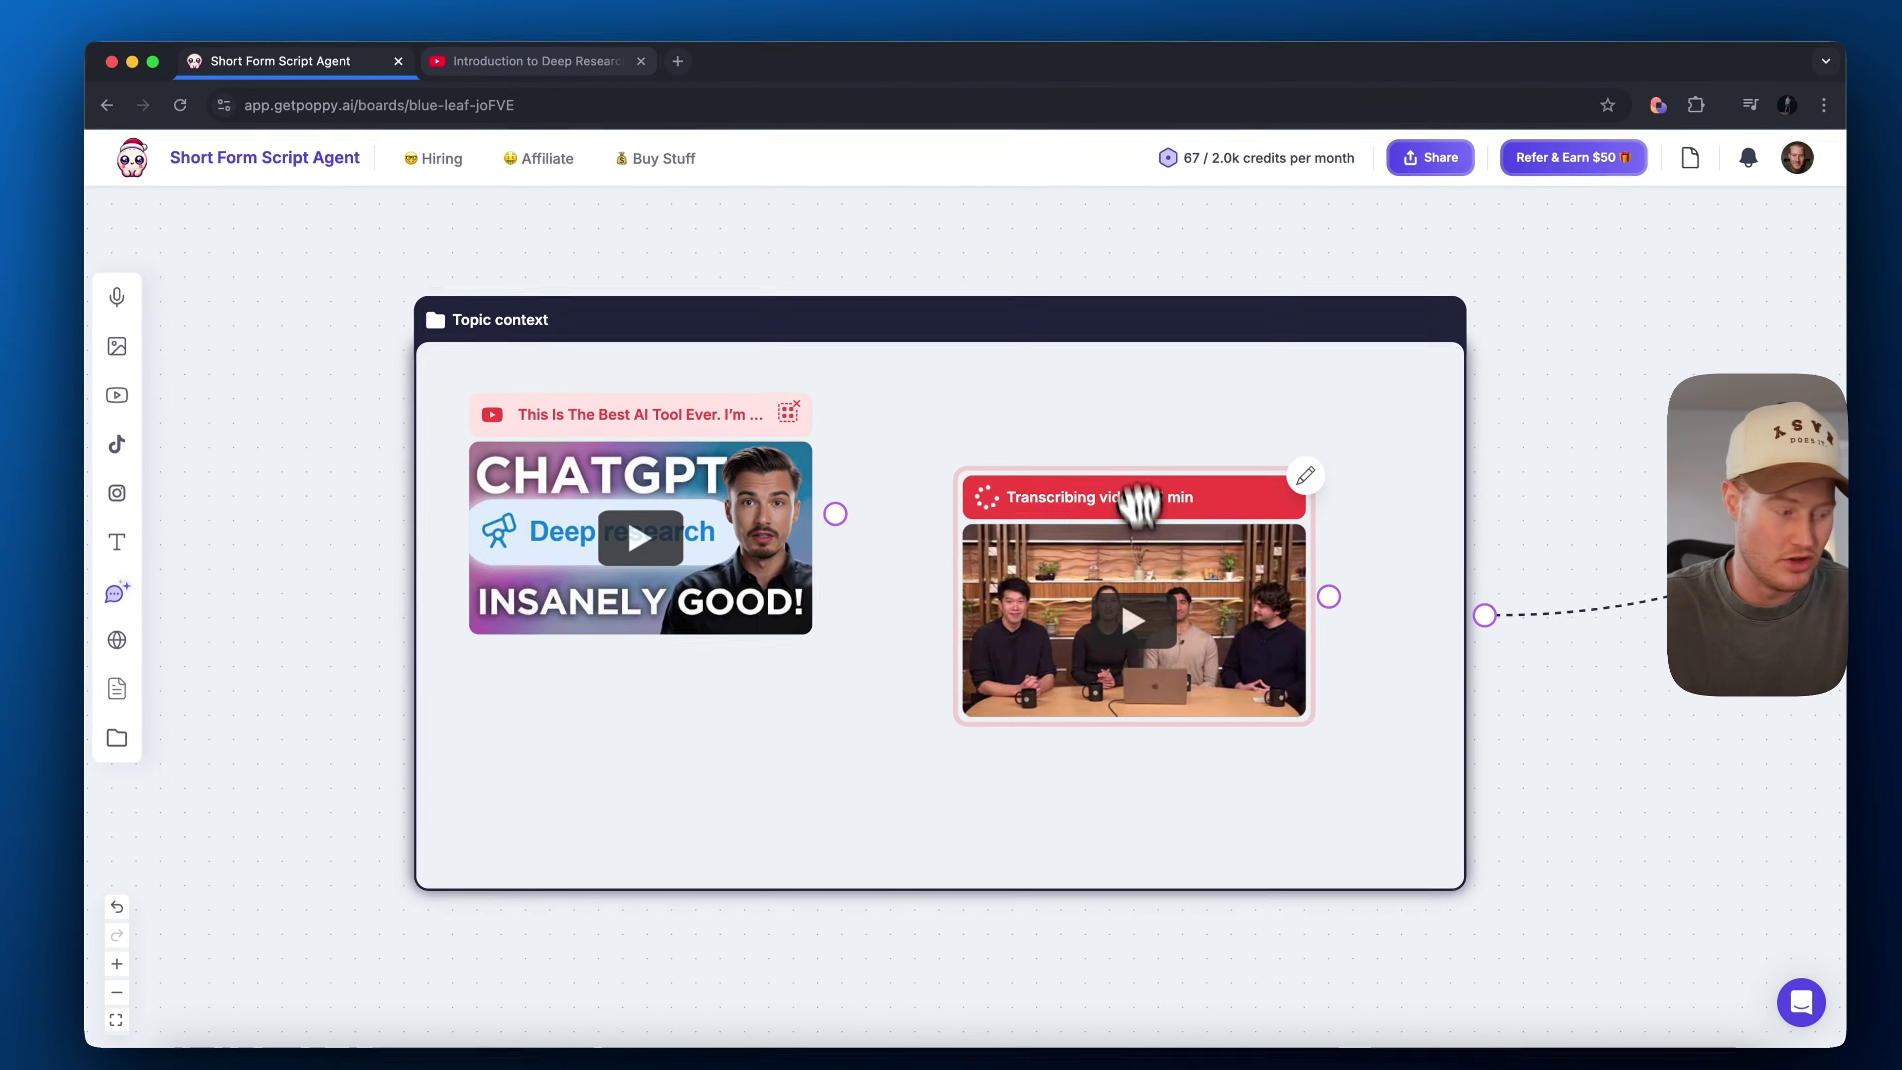
{"action": "left_click_drag", "start_coordinate": [1138, 503], "coordinate": [1134, 416]}
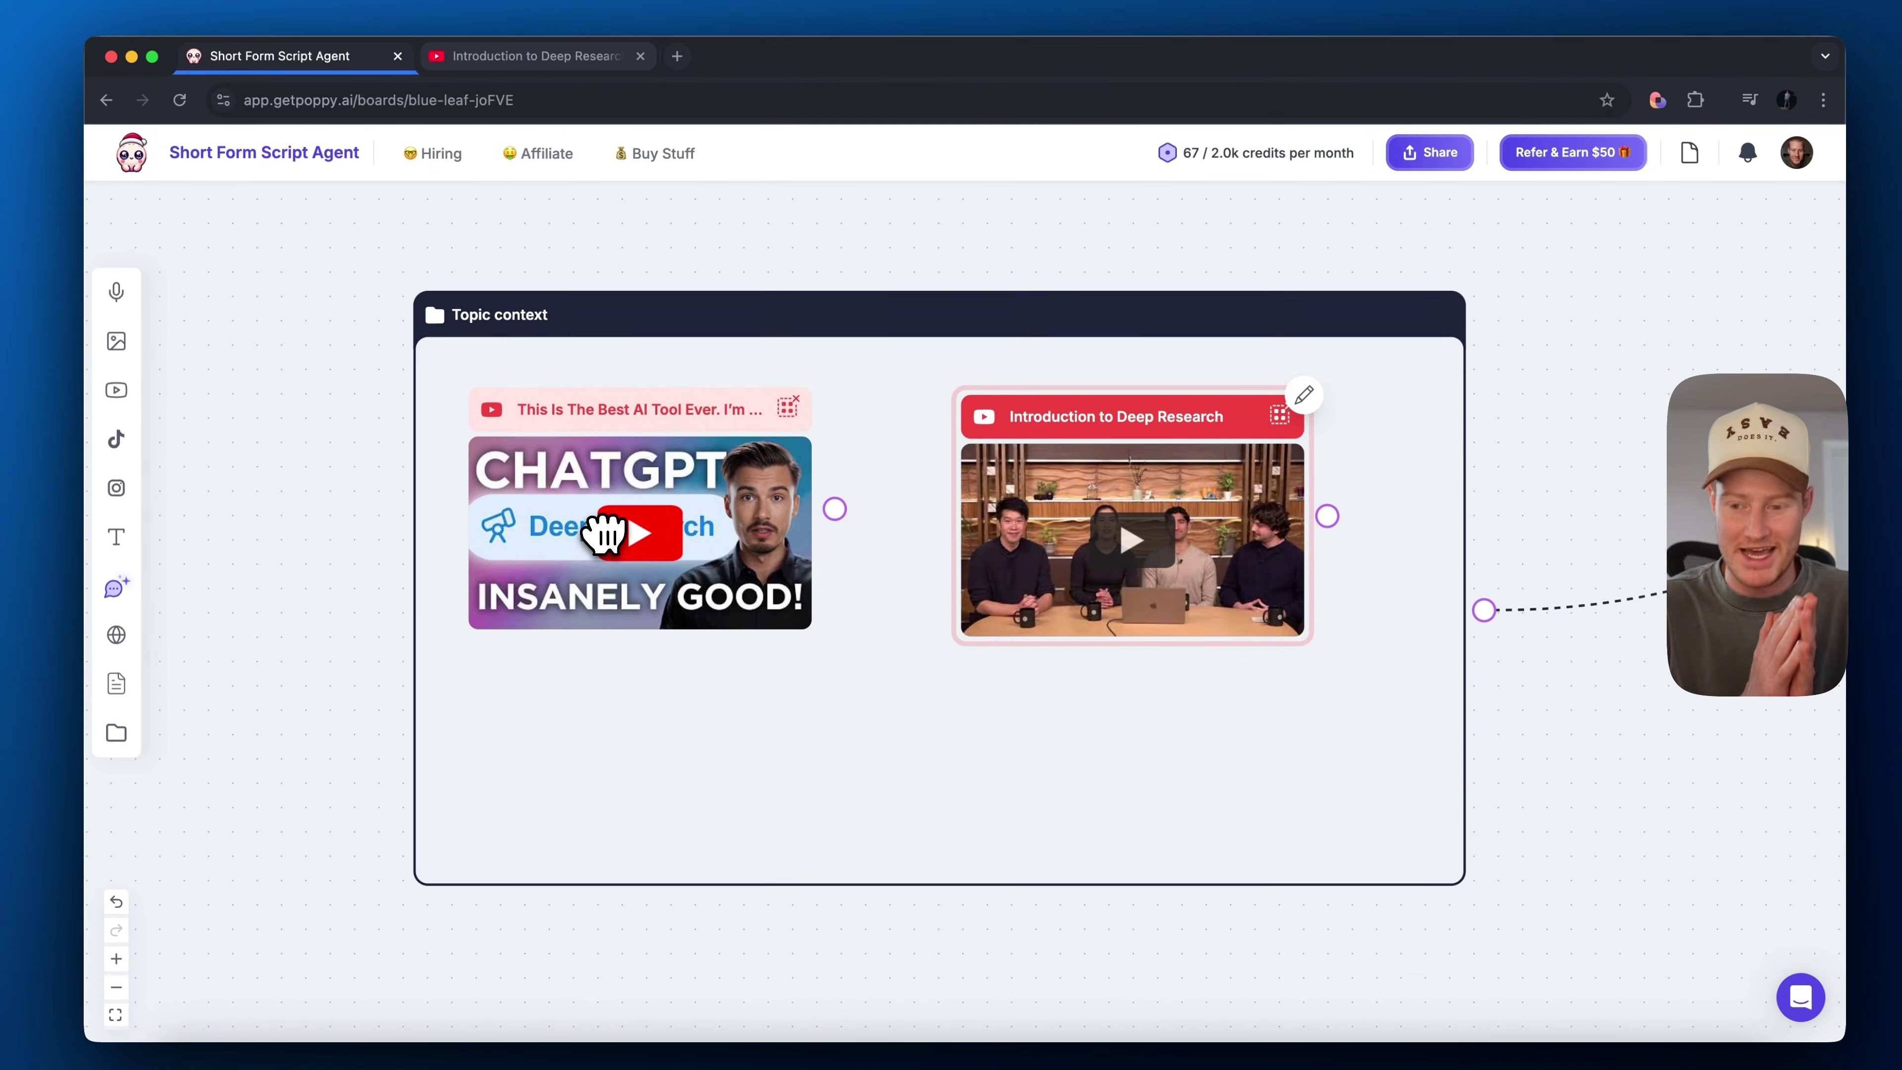
Start a new chat in the board's AI Assistant and expand it to full view.
{"action": "scroll", "coordinate": [605, 532], "scroll_direction": "down", "scroll_amount": 5}
{"action": "scroll", "coordinate": [606, 532], "scroll_direction": "right", "scroll_amount": 10}
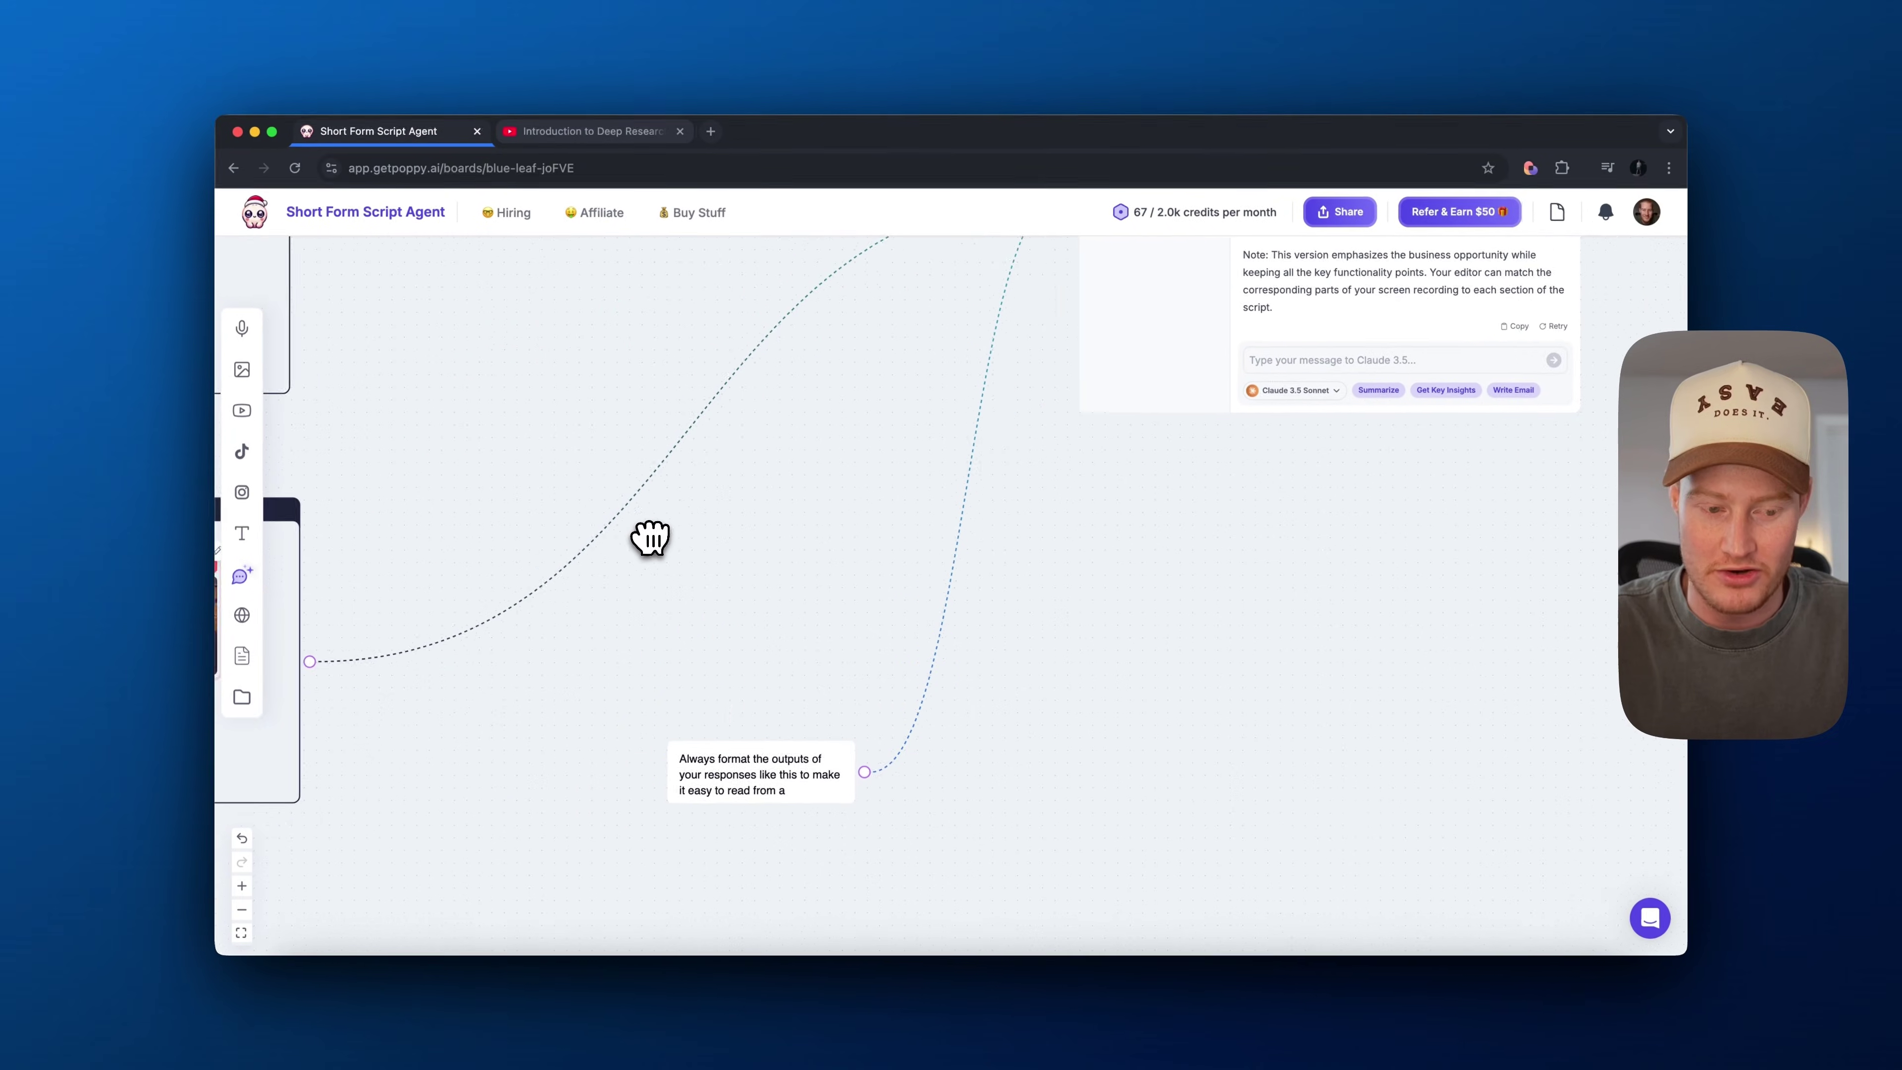
{"action": "scroll", "coordinate": [650, 536], "scroll_direction": "right", "scroll_amount": 6}
{"action": "scroll", "coordinate": [650, 536], "scroll_direction": "up", "scroll_amount": 5}
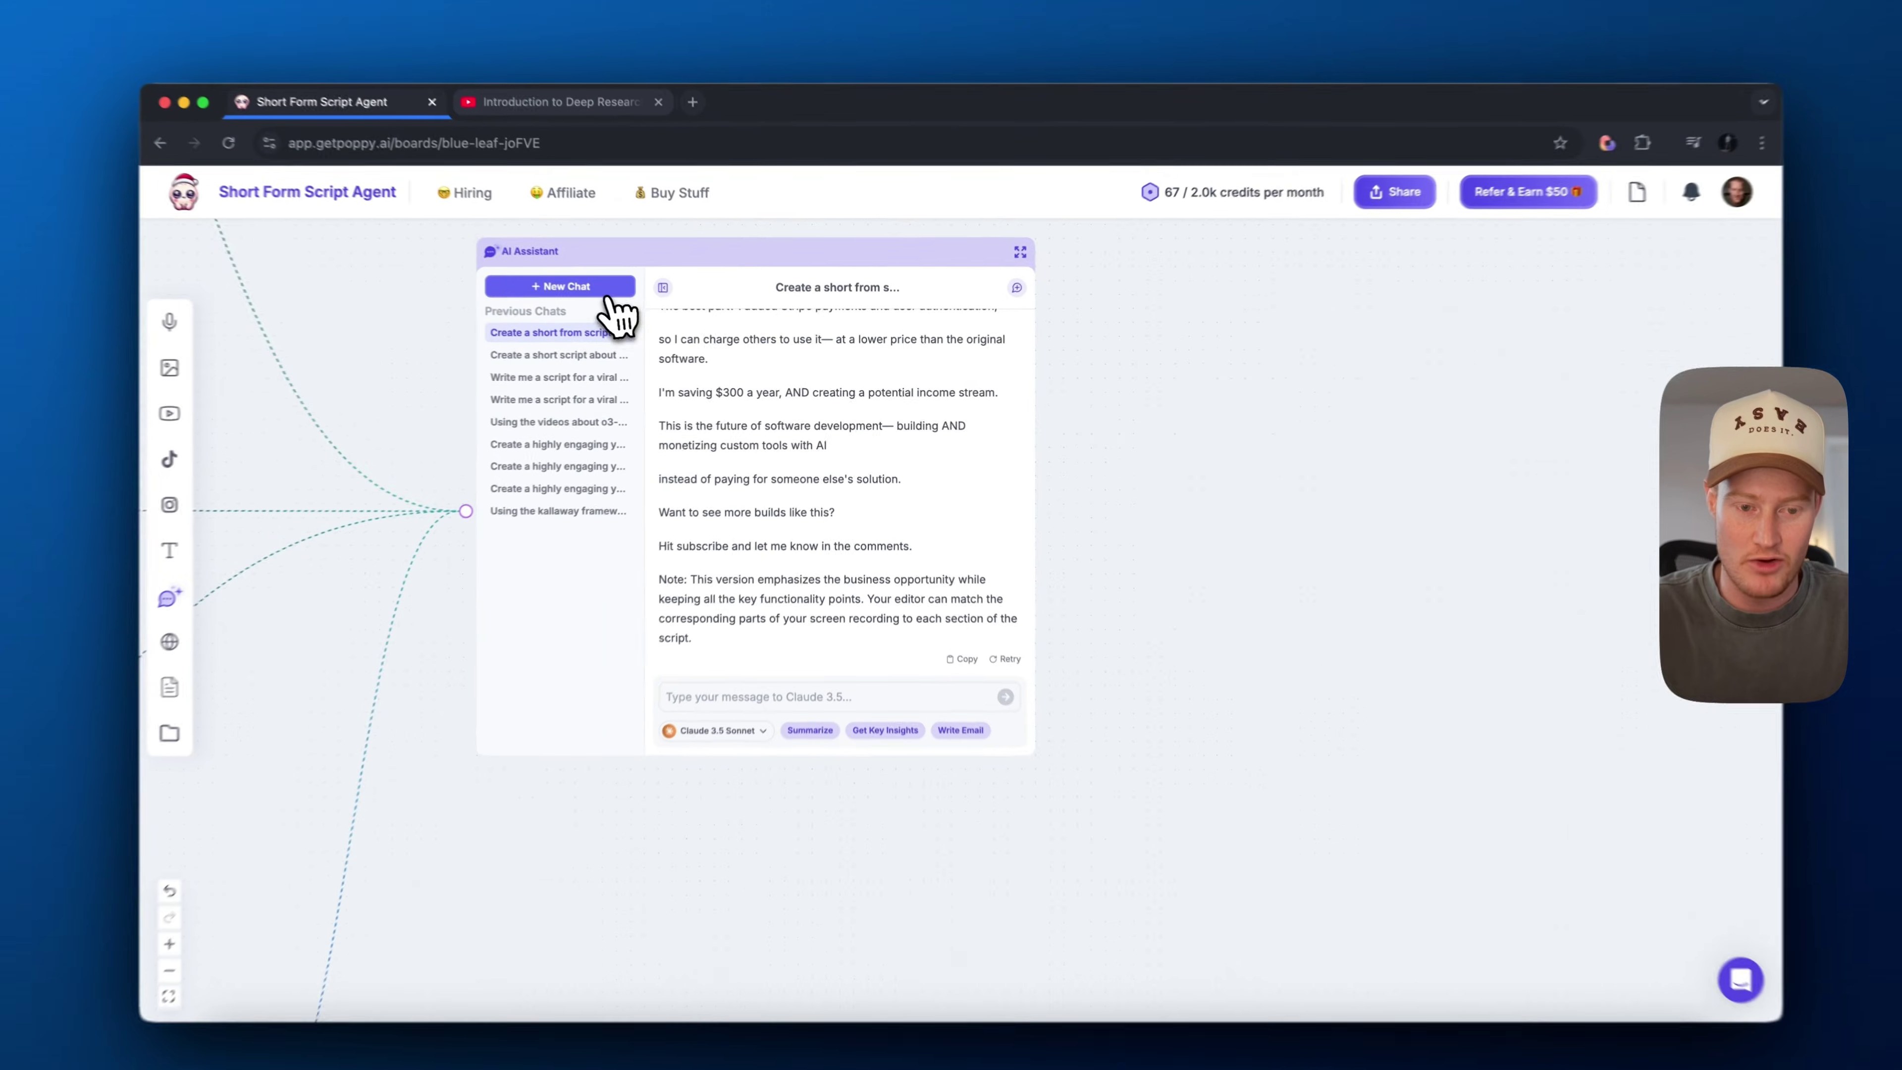
{"action": "left_click", "coordinate": [603, 298]}
{"action": "left_click", "coordinate": [1004, 266]}
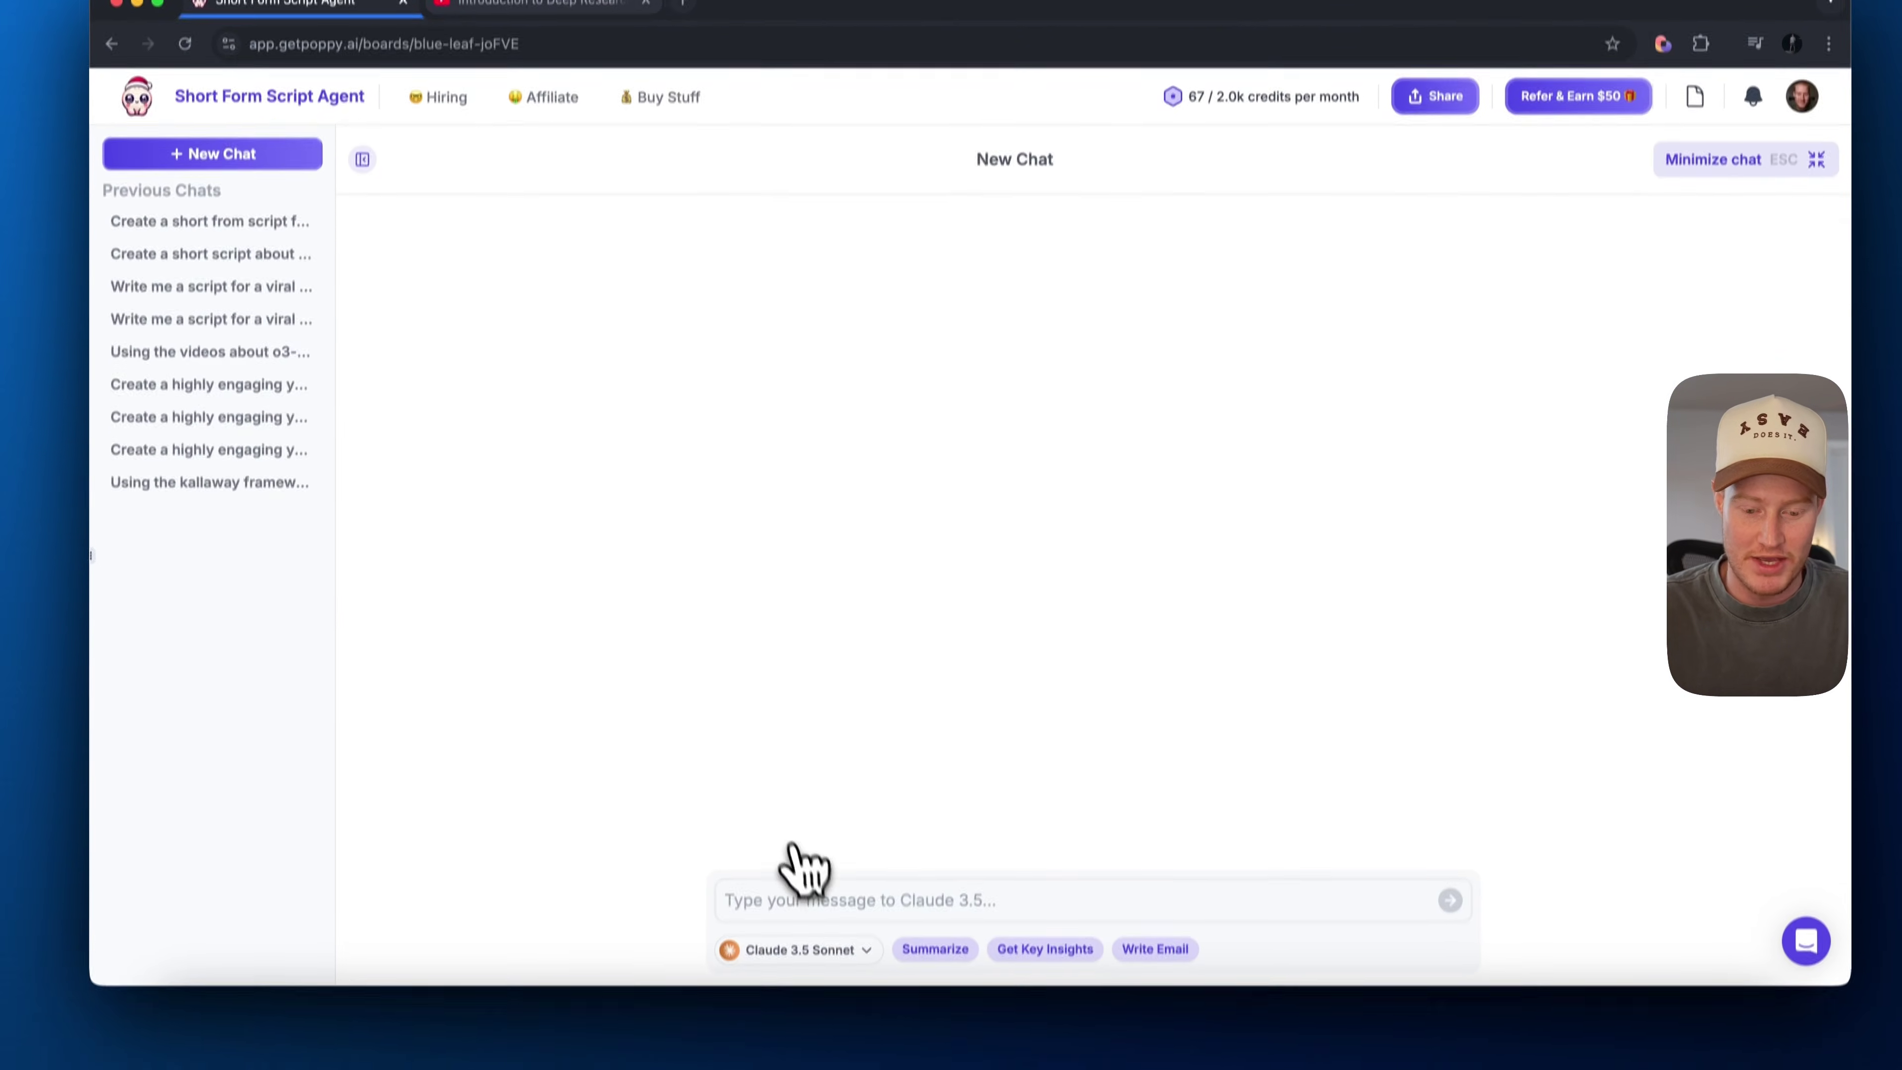
Send the prompt "create a youtube short on the deep research tool chatgpt just released" and read the beginning of the generated script.
{"action": "left_click", "coordinate": [808, 977]}
{"action": "type", "text": "create a youtub"}
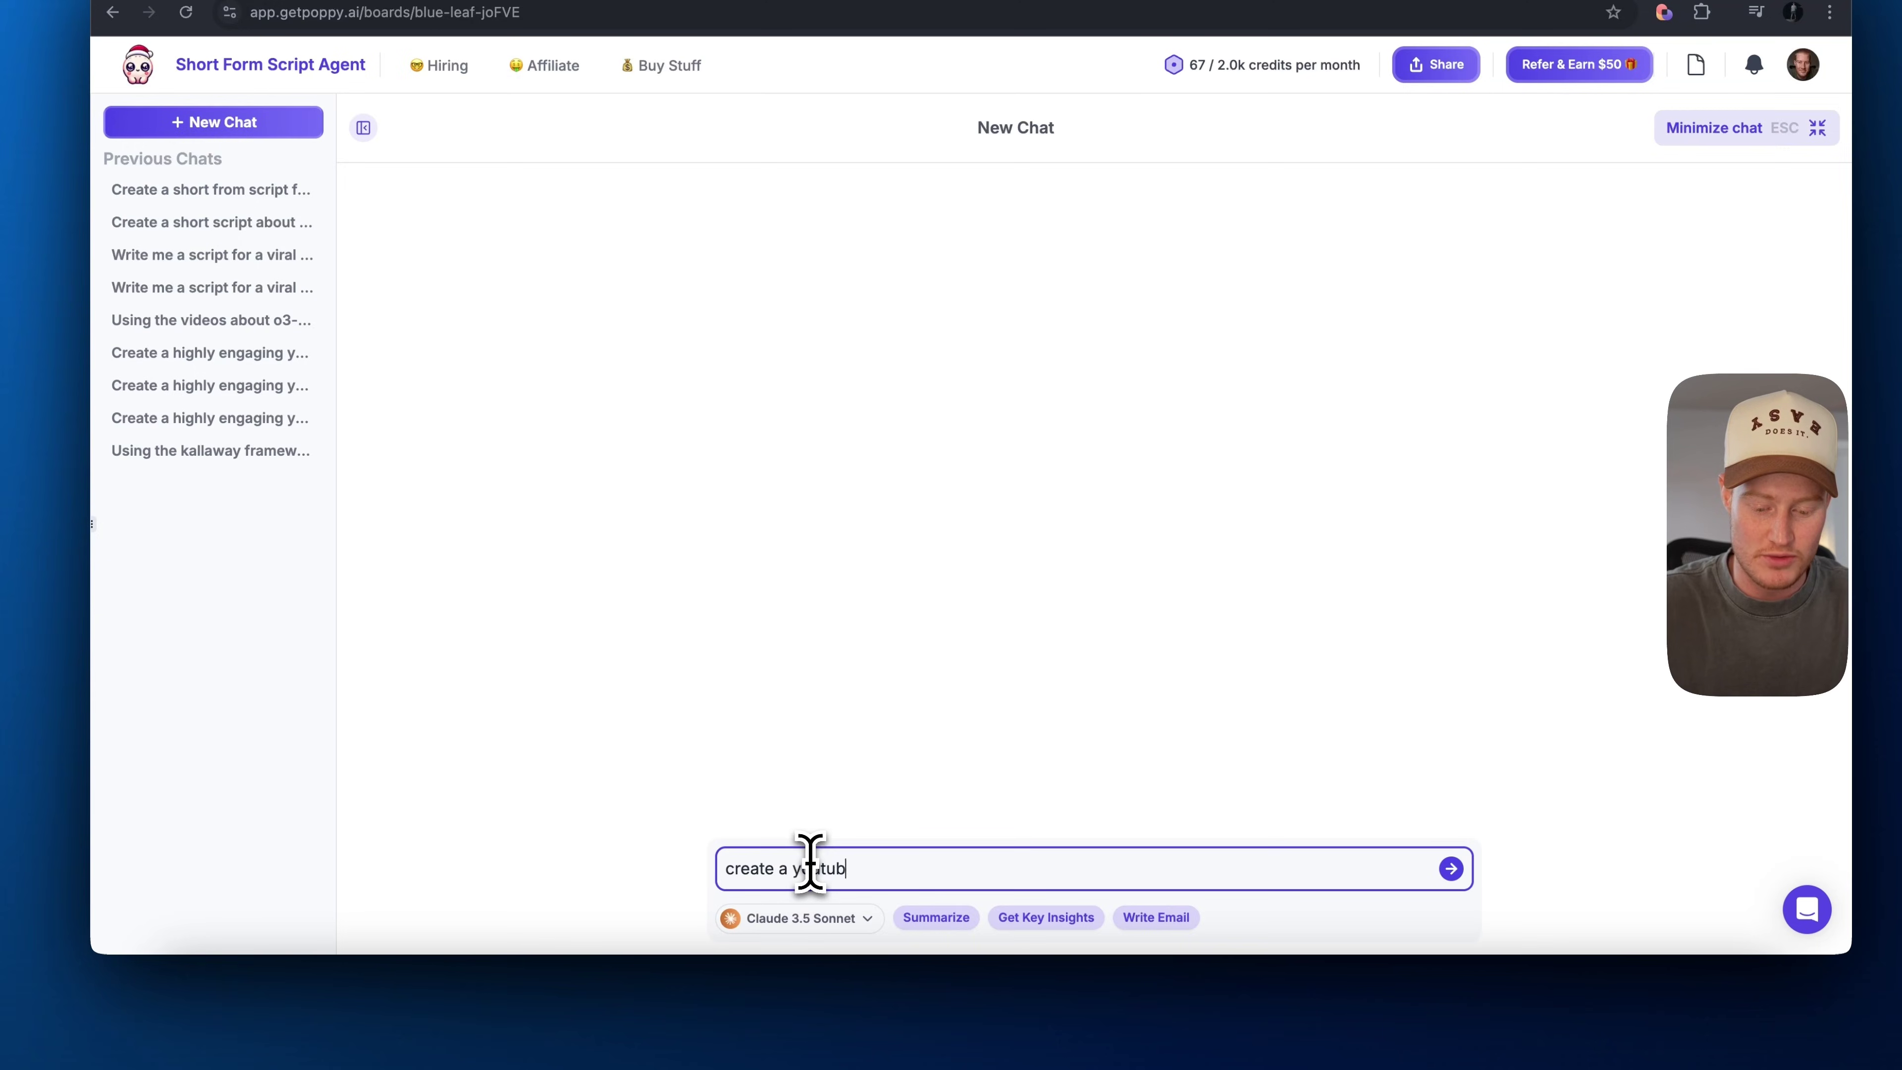
{"action": "type", "text": "e short on the deep research tool chatgpt j"}
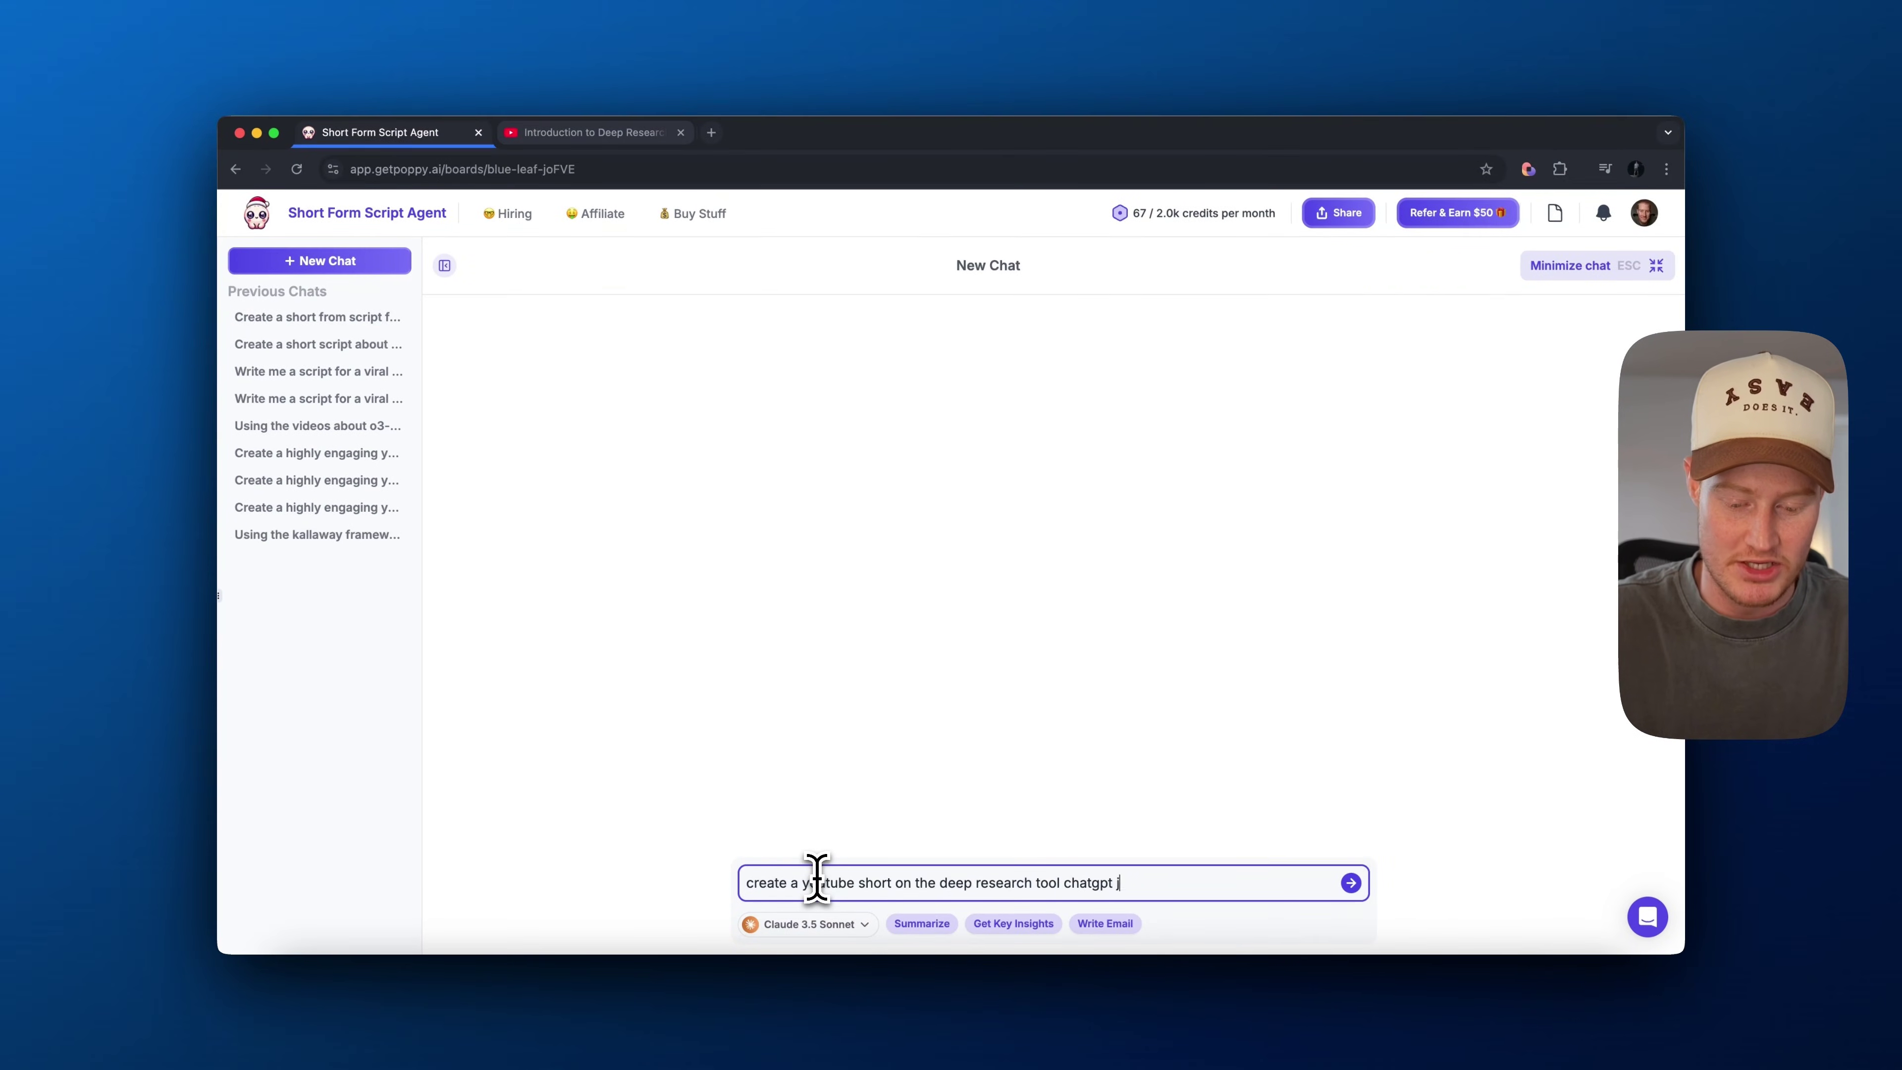
{"action": "key", "text": "BackSpace"}
{"action": "key", "text": "BackSpace"}
{"action": "key", "text": "BackSpace"}
{"action": "key", "text": "BackSpace"}
{"action": "type", "text": "leased"}
{"action": "key", "text": "Return"}
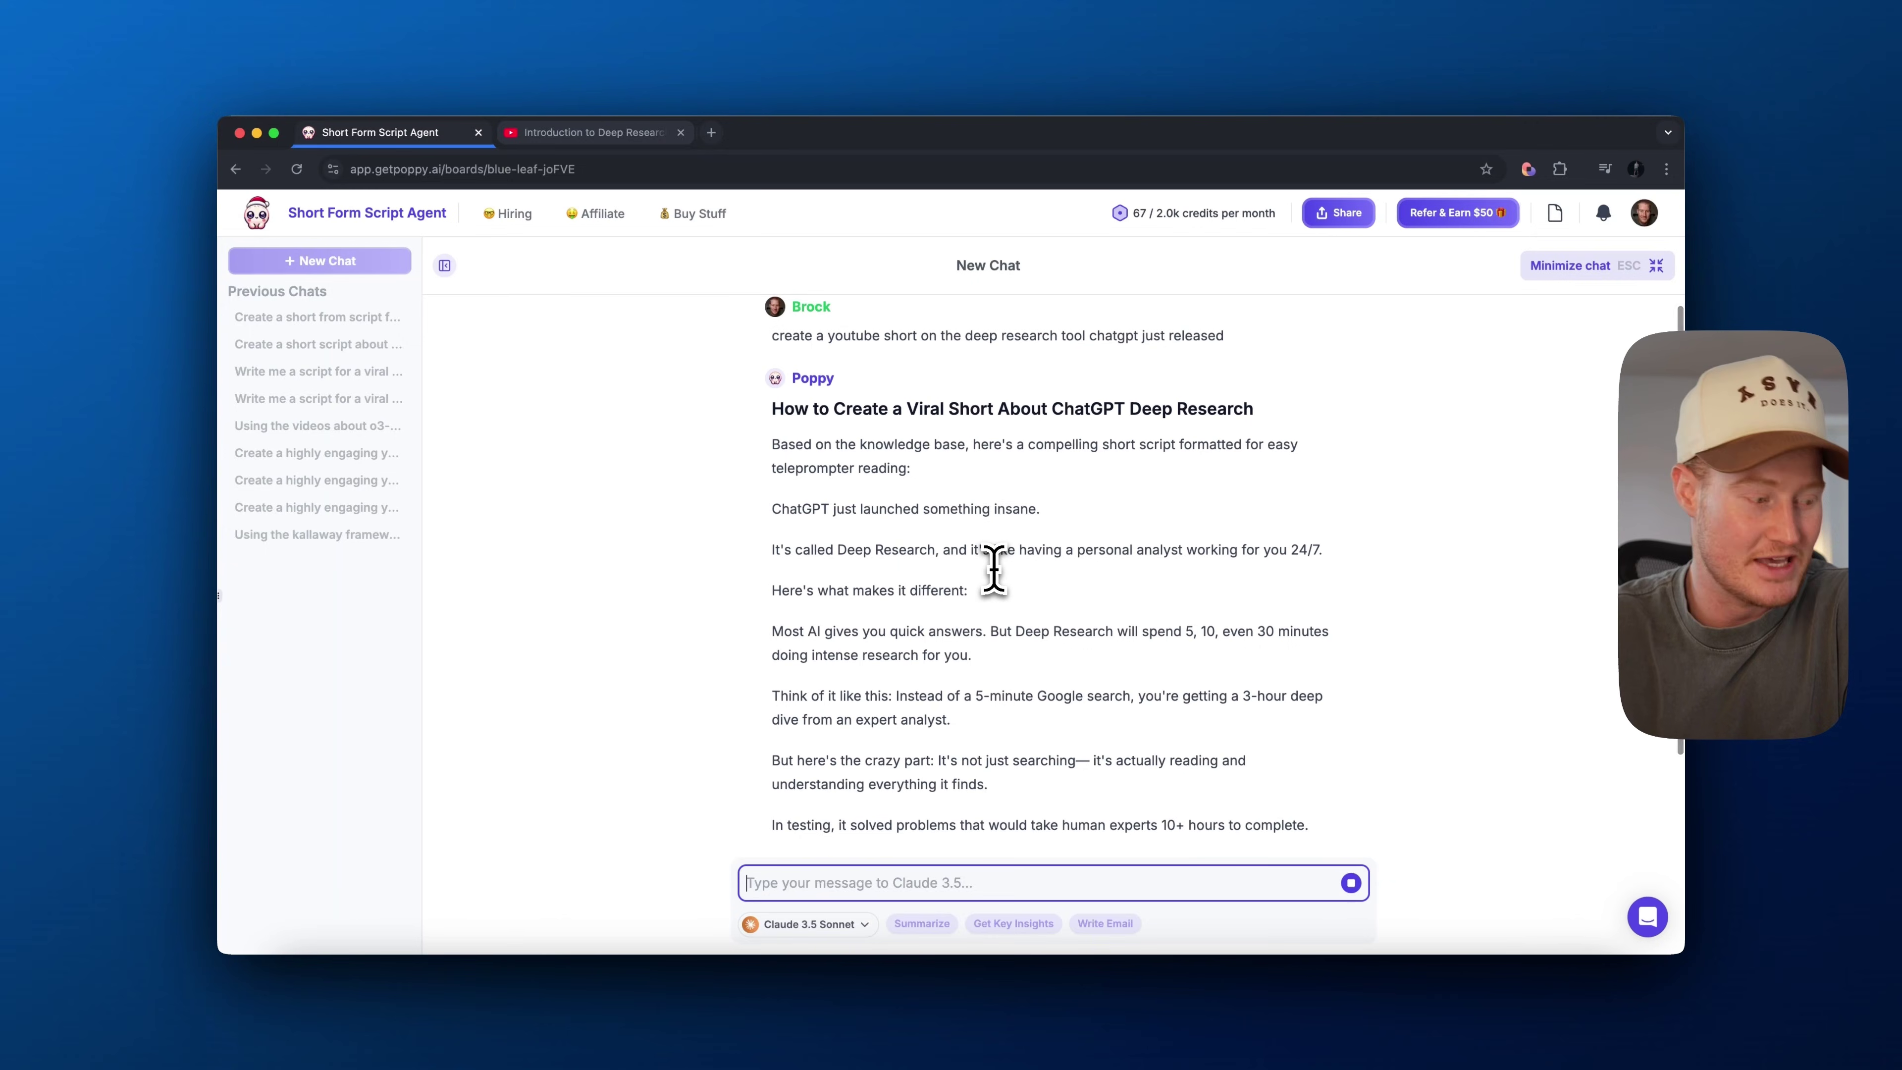
{"action": "scroll", "coordinate": [1009, 538], "scroll_direction": "up", "scroll_amount": 1}
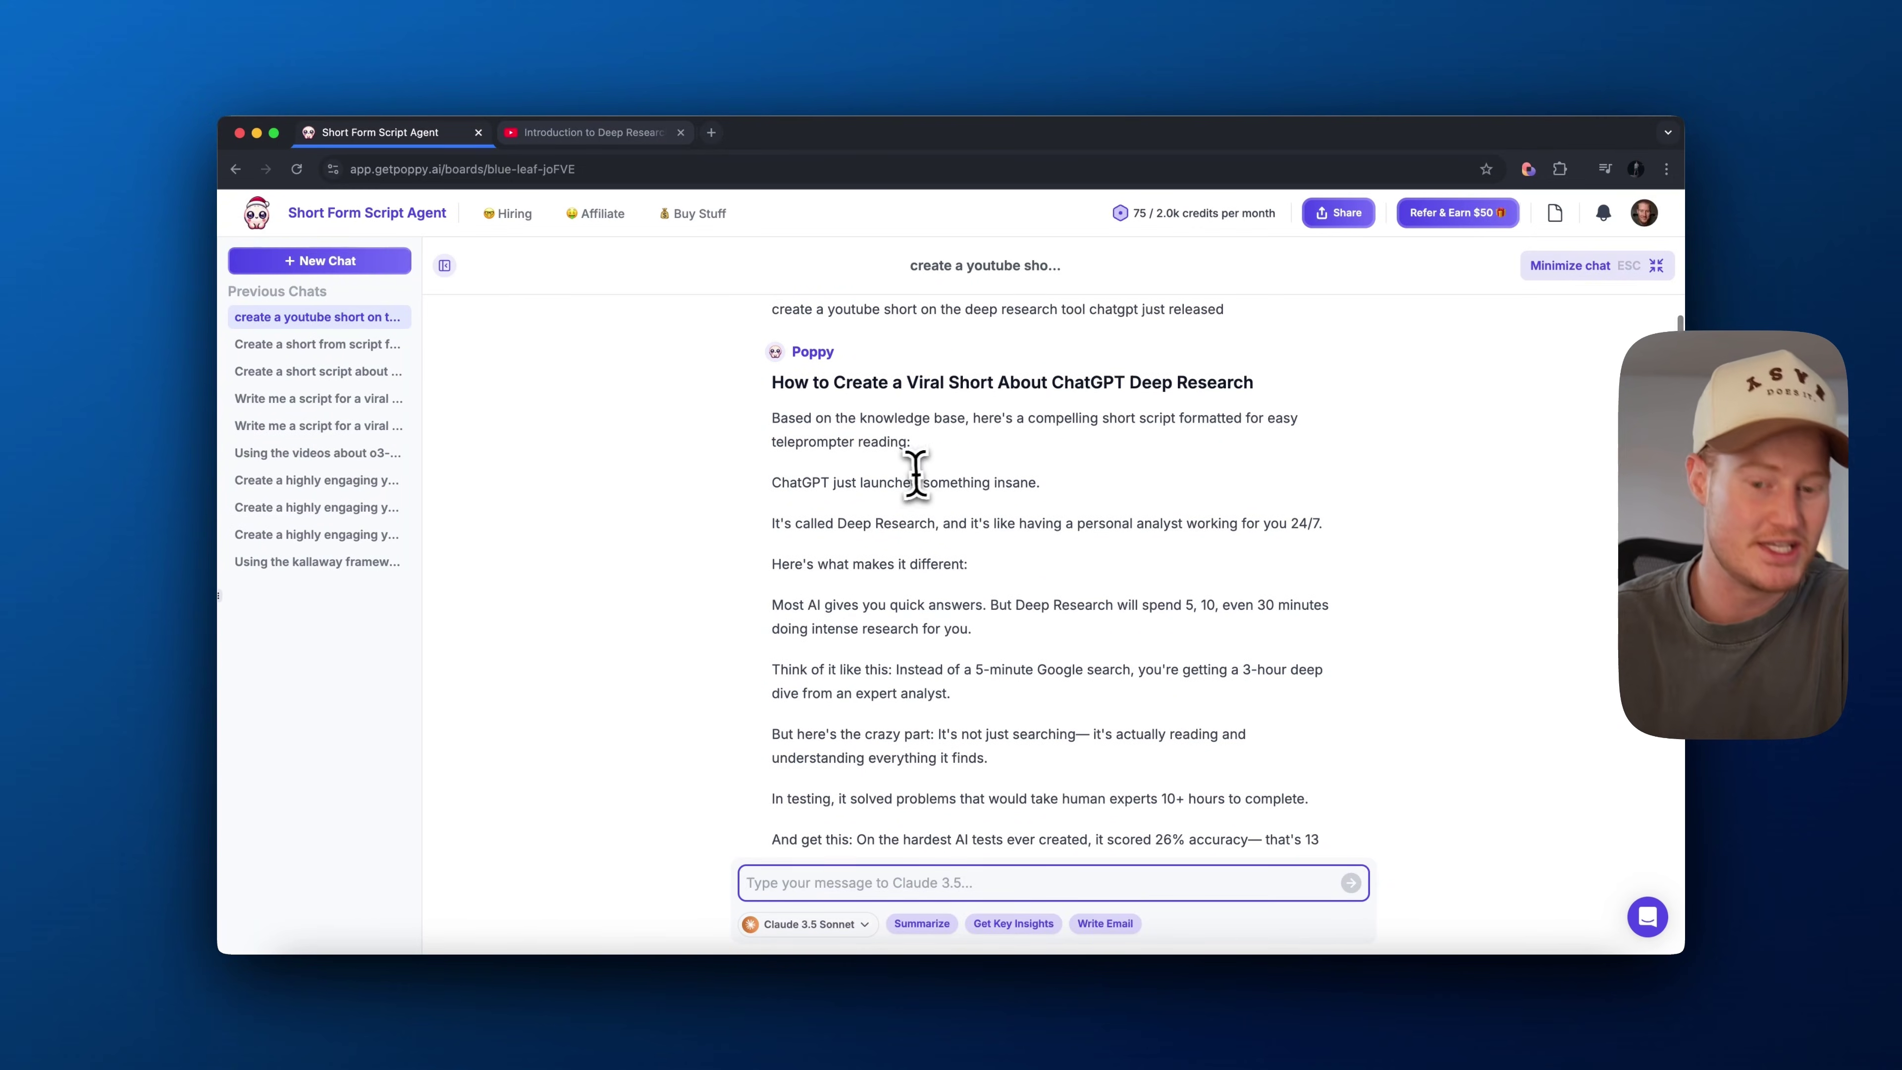
{"action": "scroll", "coordinate": [910, 474], "scroll_direction": "down", "scroll_amount": 1}
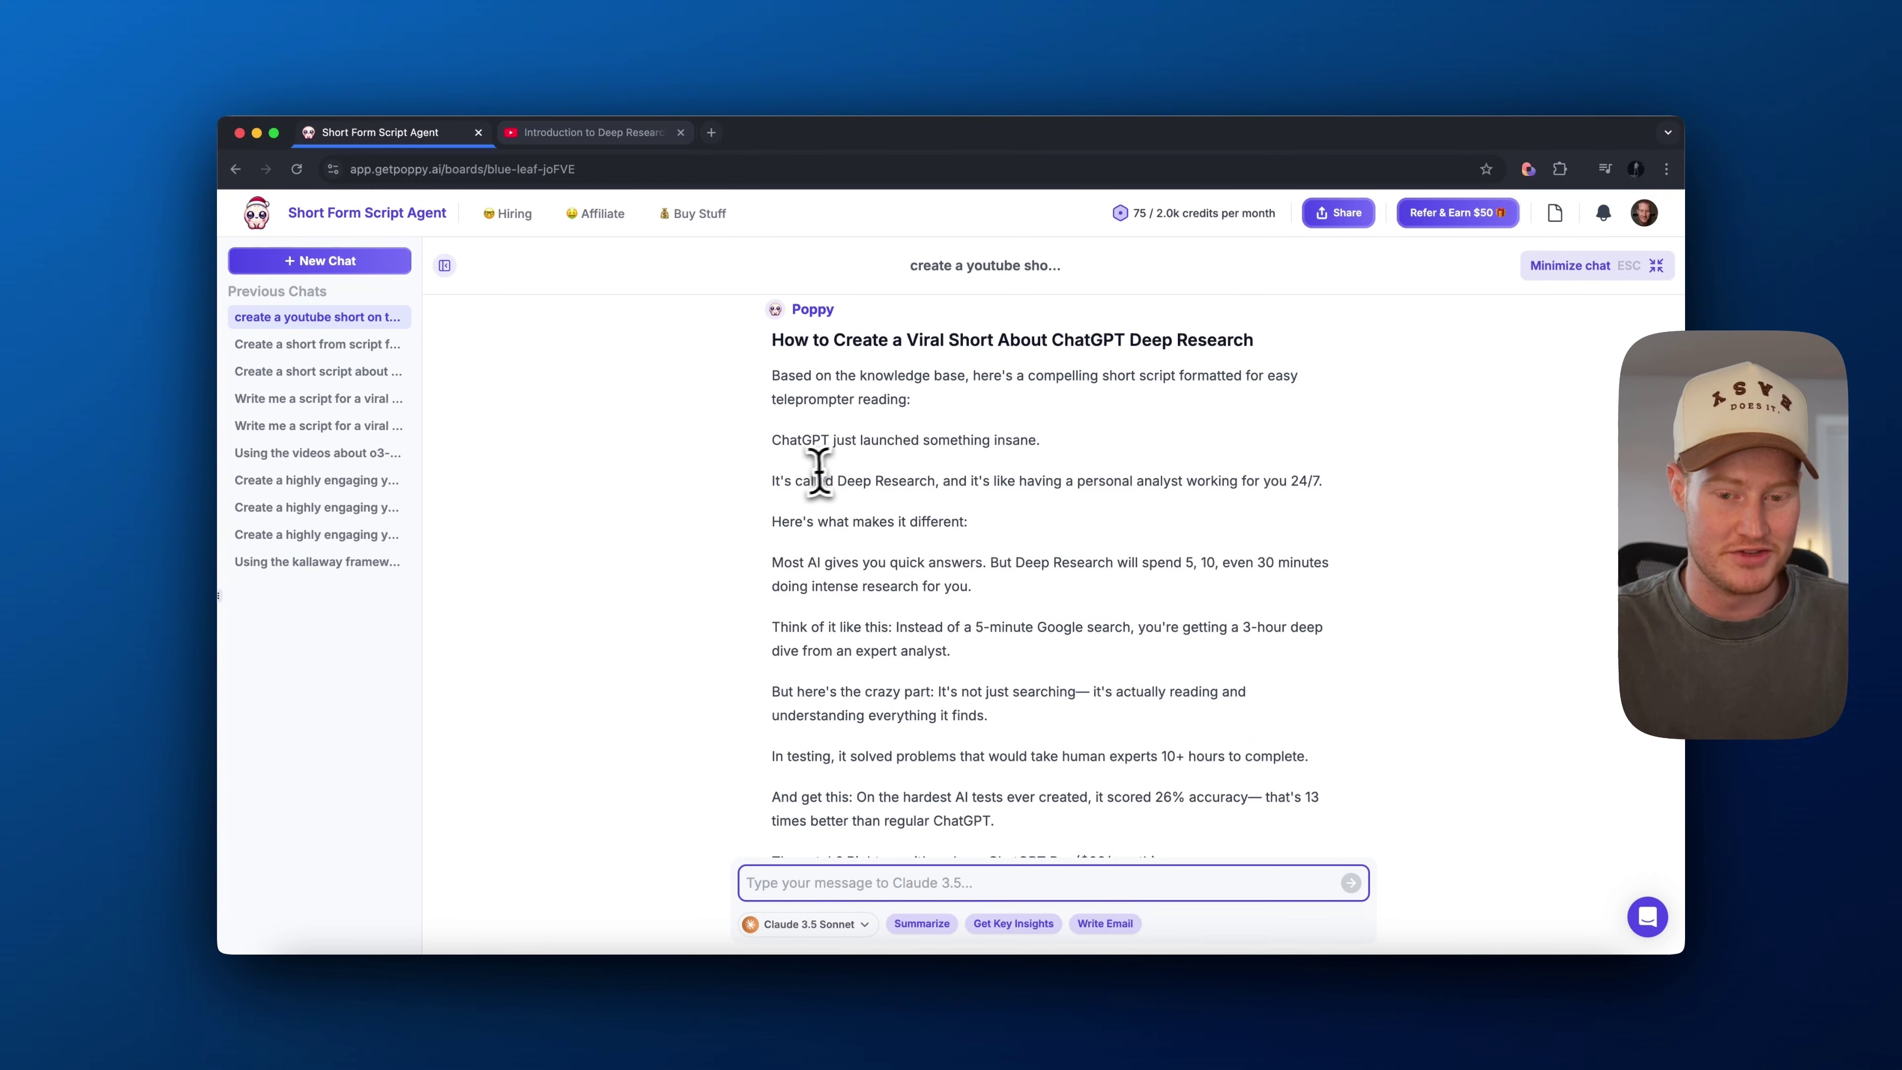
Read the rest of the generated Deep Research script, minimize the chat and return to the Short Form Script Agent board's content groups.
{"action": "scroll", "coordinate": [1094, 504], "scroll_direction": "down", "scroll_amount": 1}
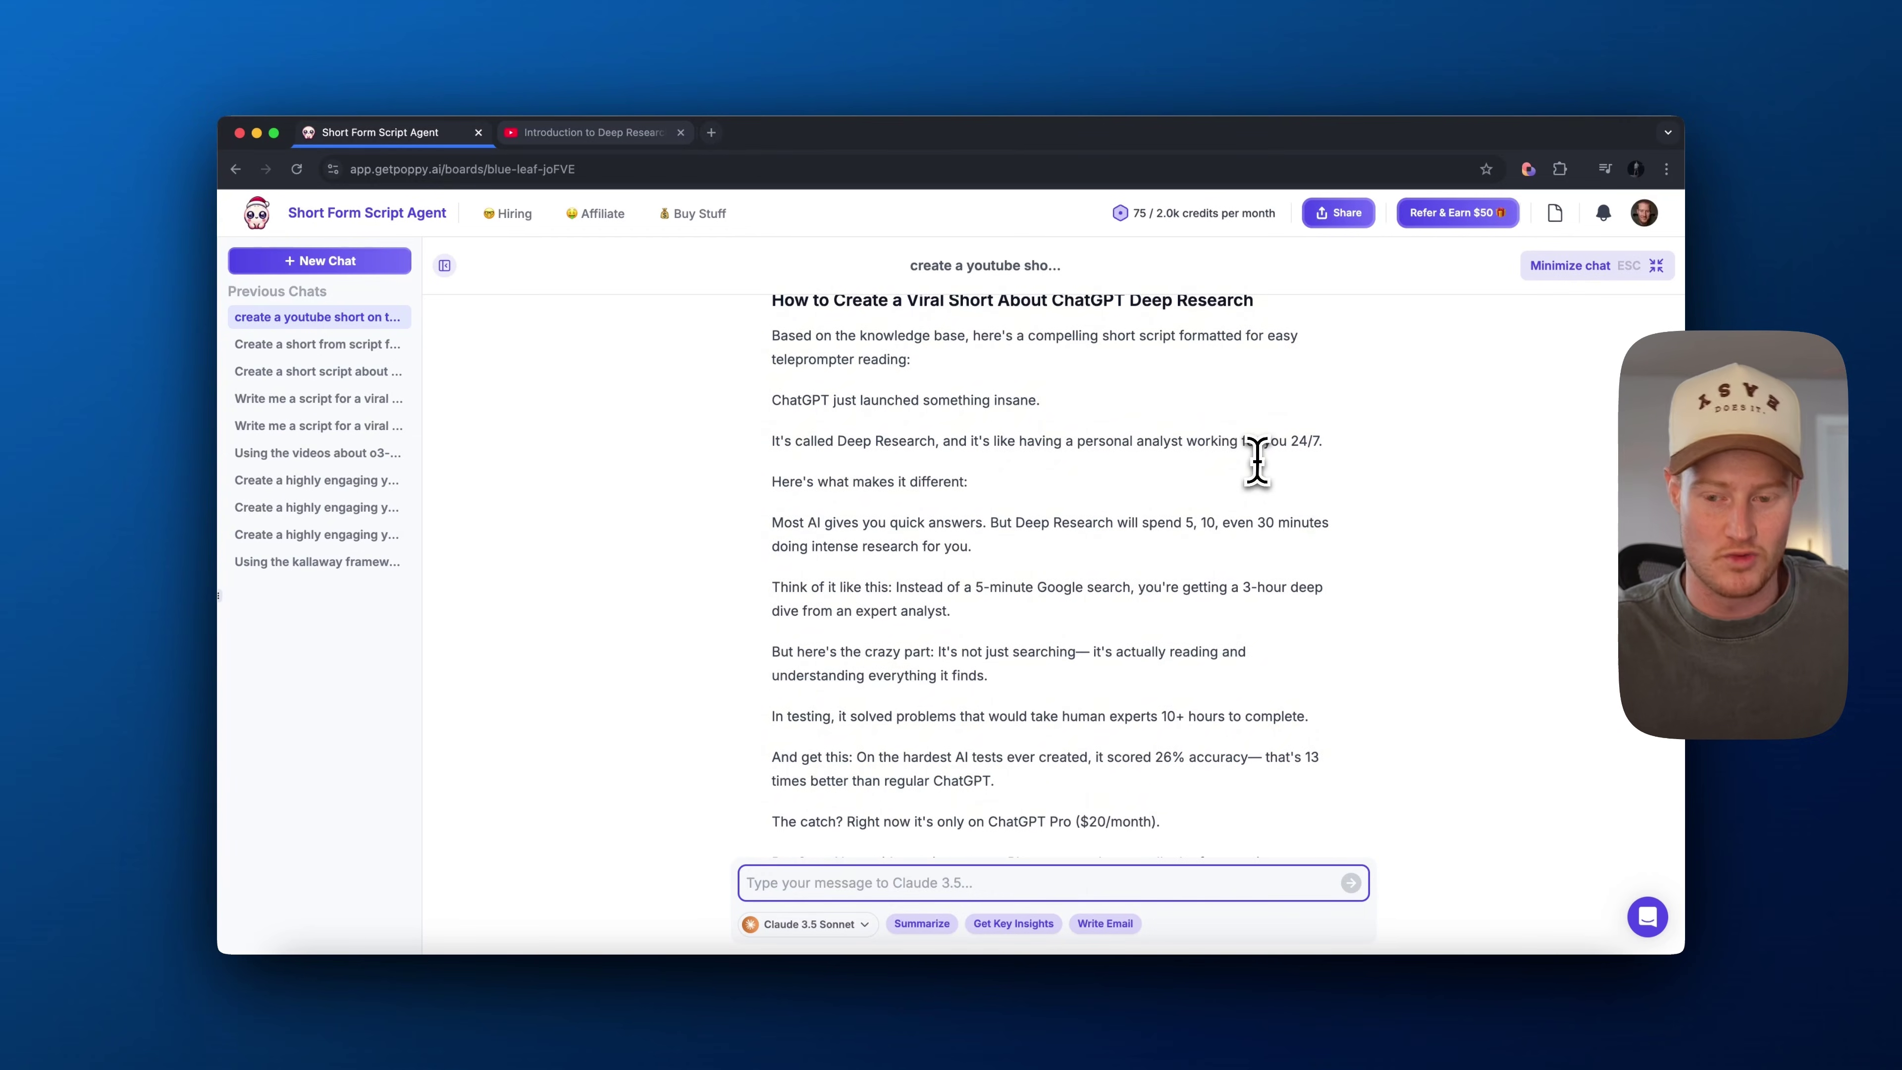
{"action": "scroll", "coordinate": [842, 425], "scroll_direction": "down", "scroll_amount": 1}
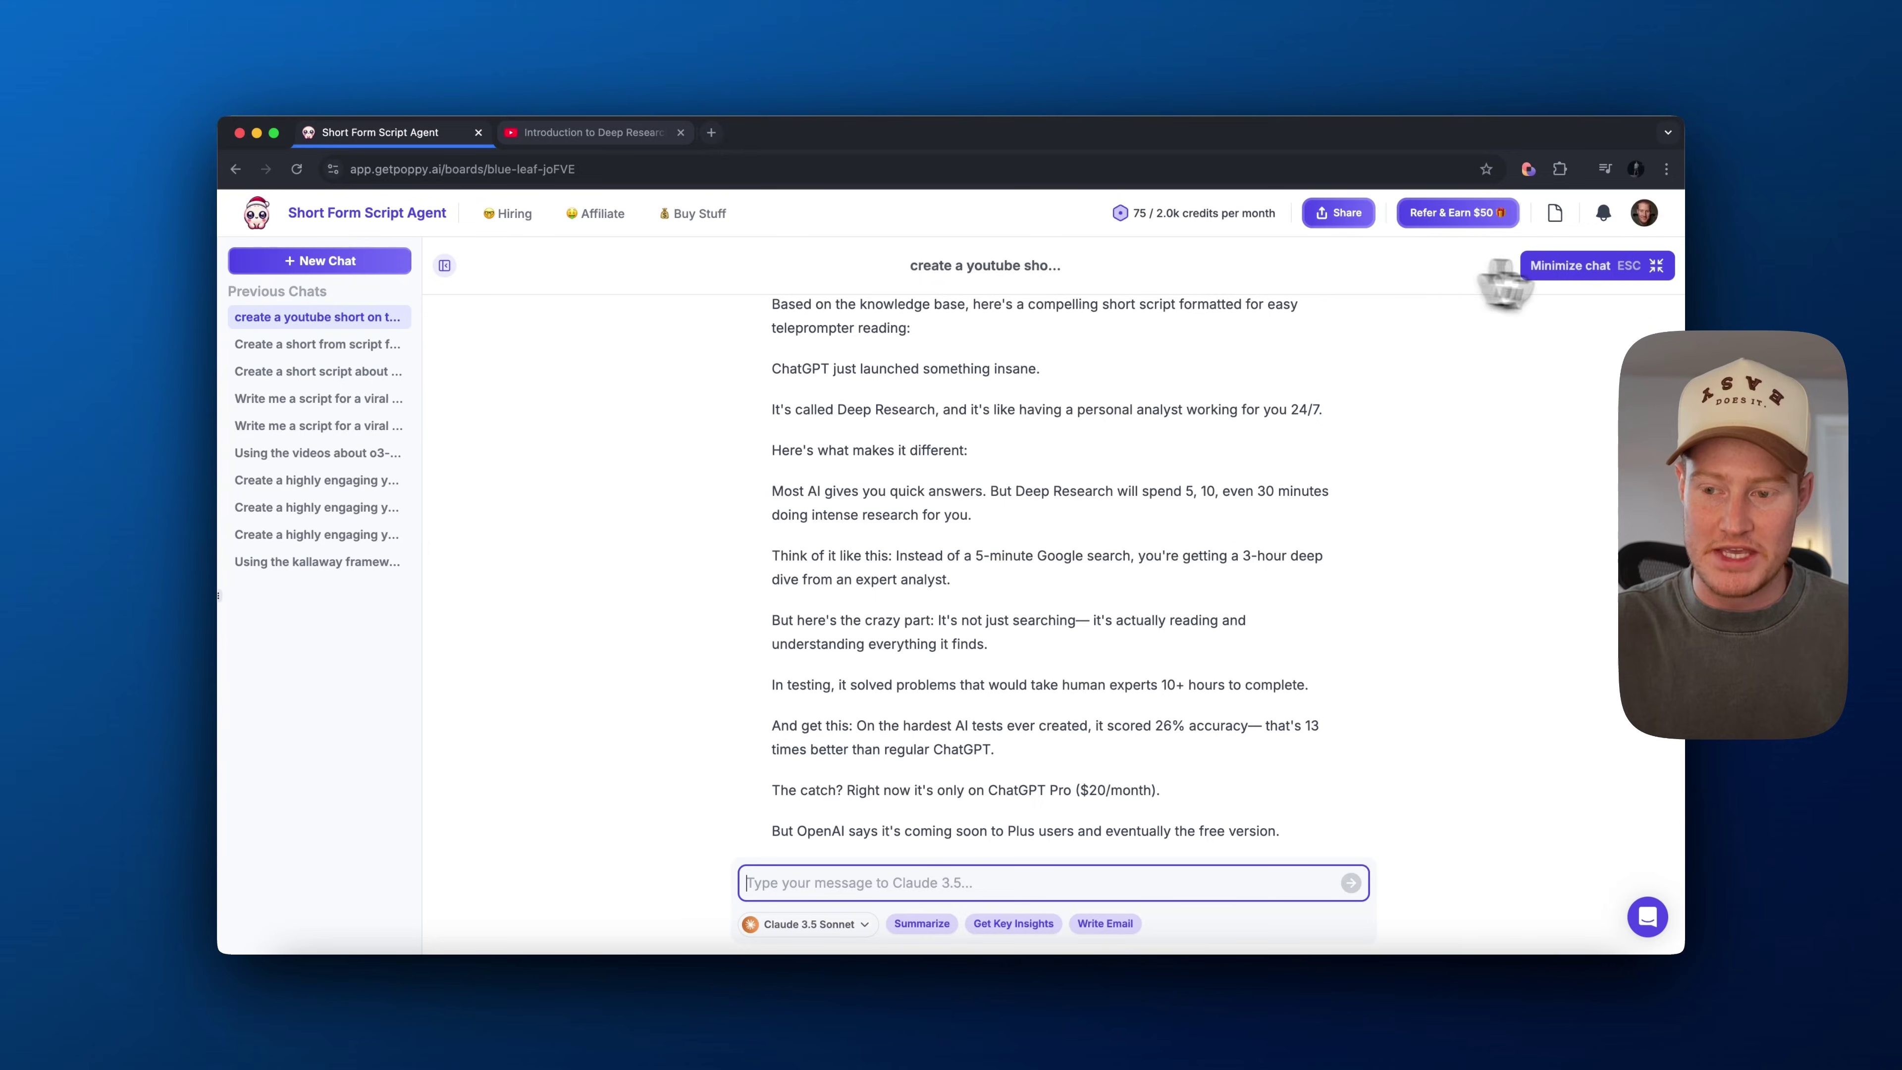
{"action": "left_click", "coordinate": [1633, 266]}
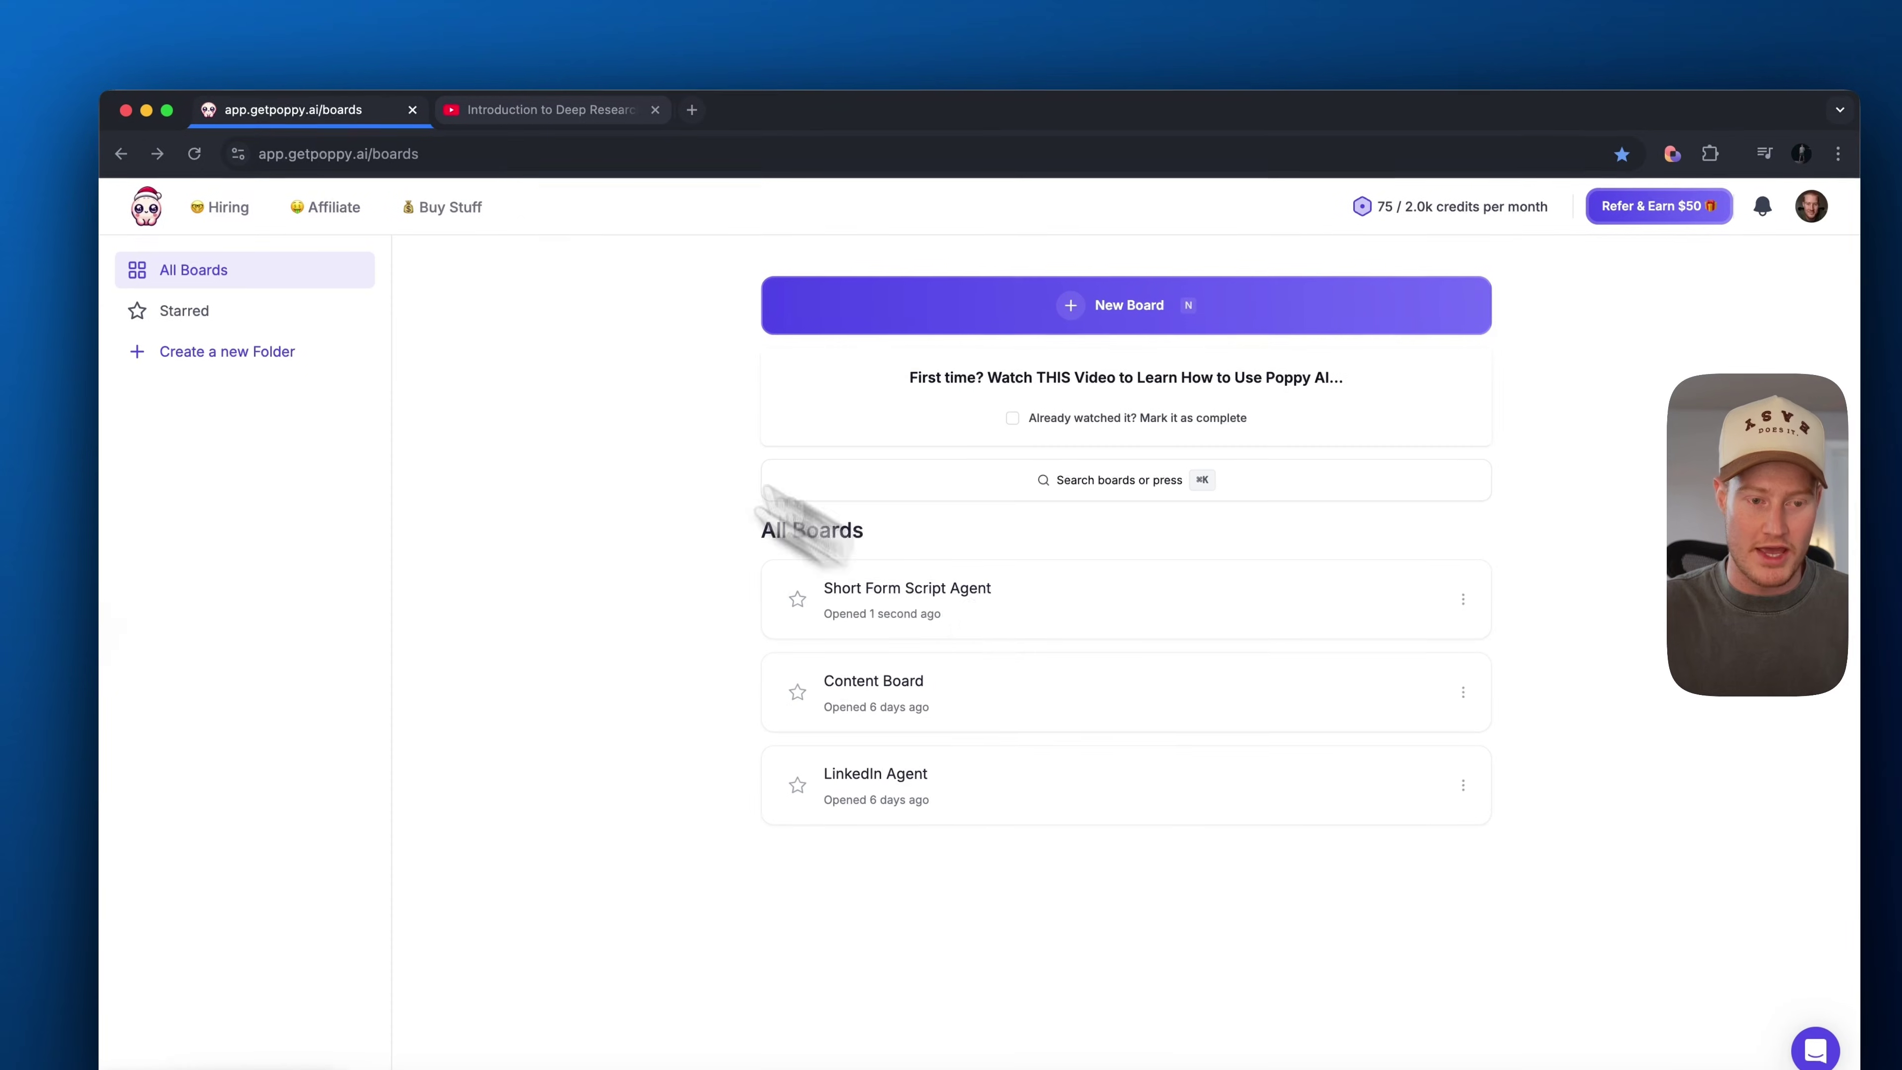
{"action": "left_click", "coordinate": [153, 153]}
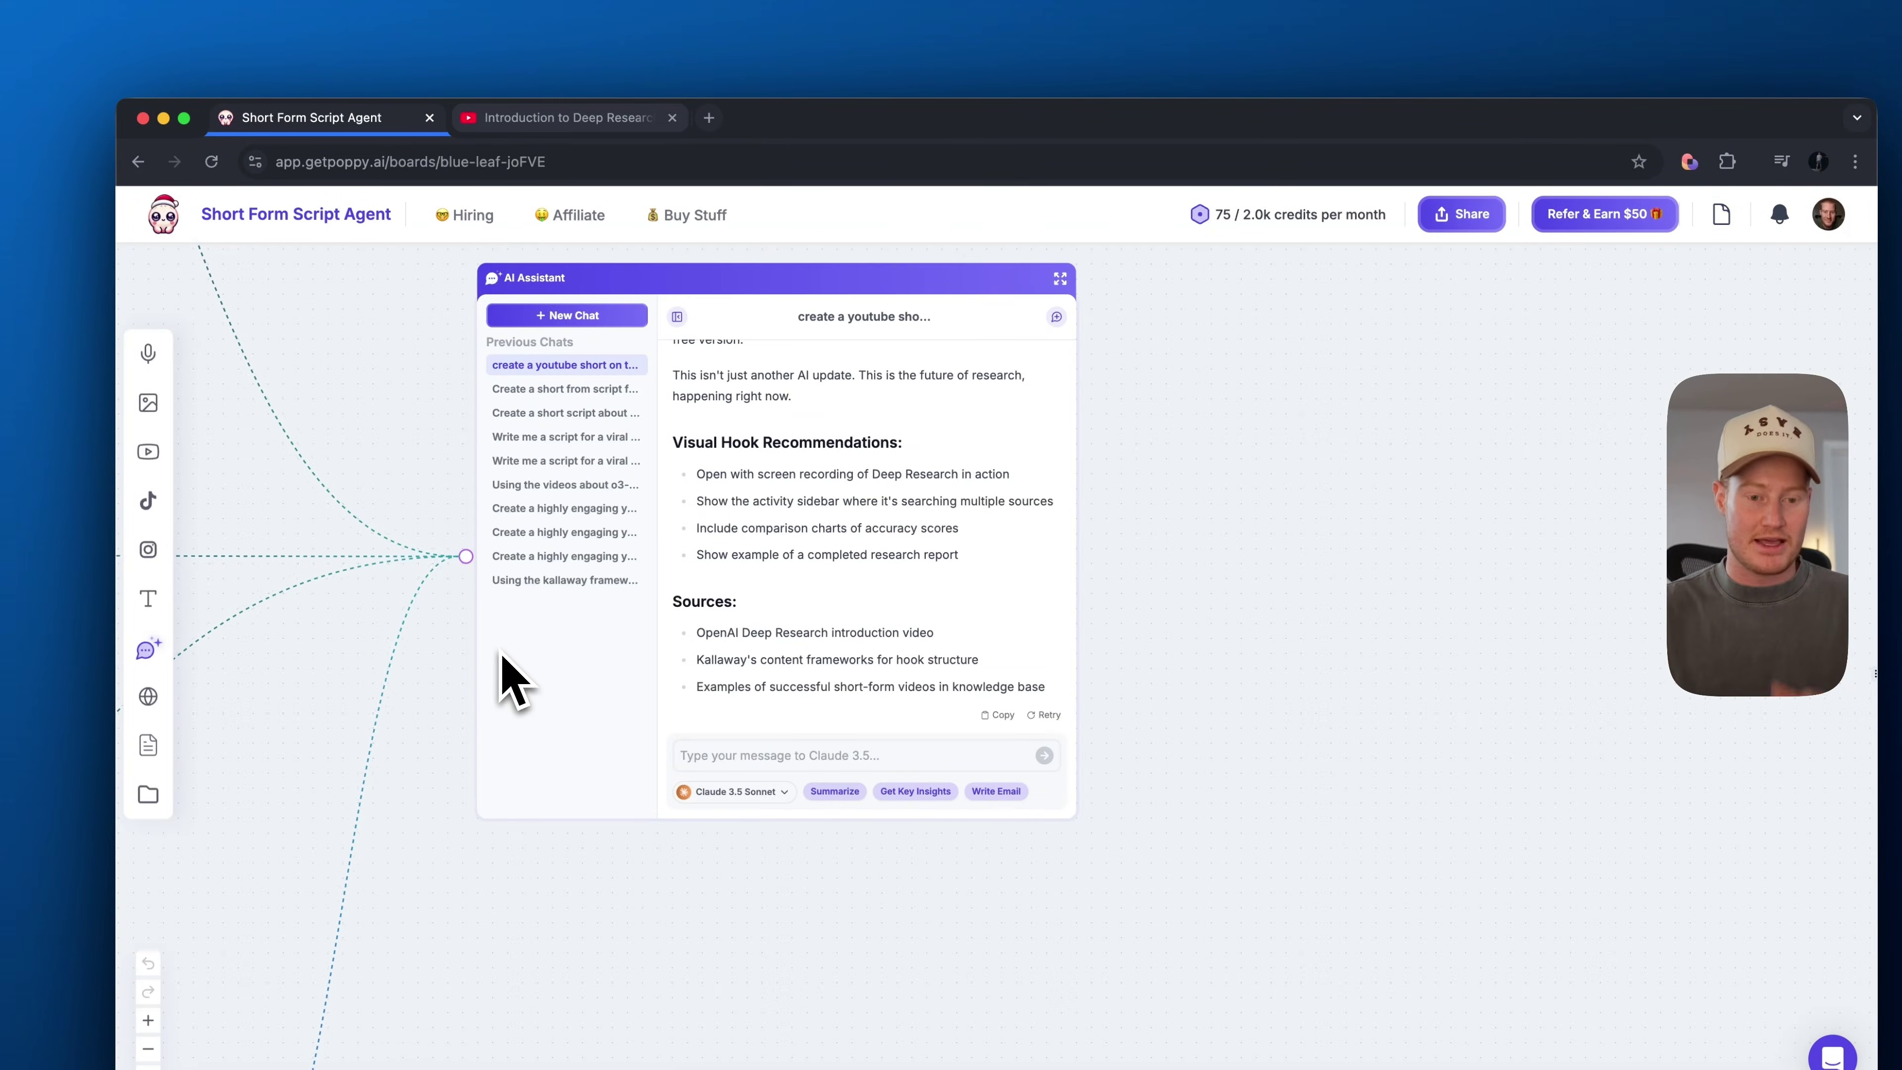
{"action": "scroll", "coordinate": [552, 667], "scroll_direction": "left", "scroll_amount": 15}
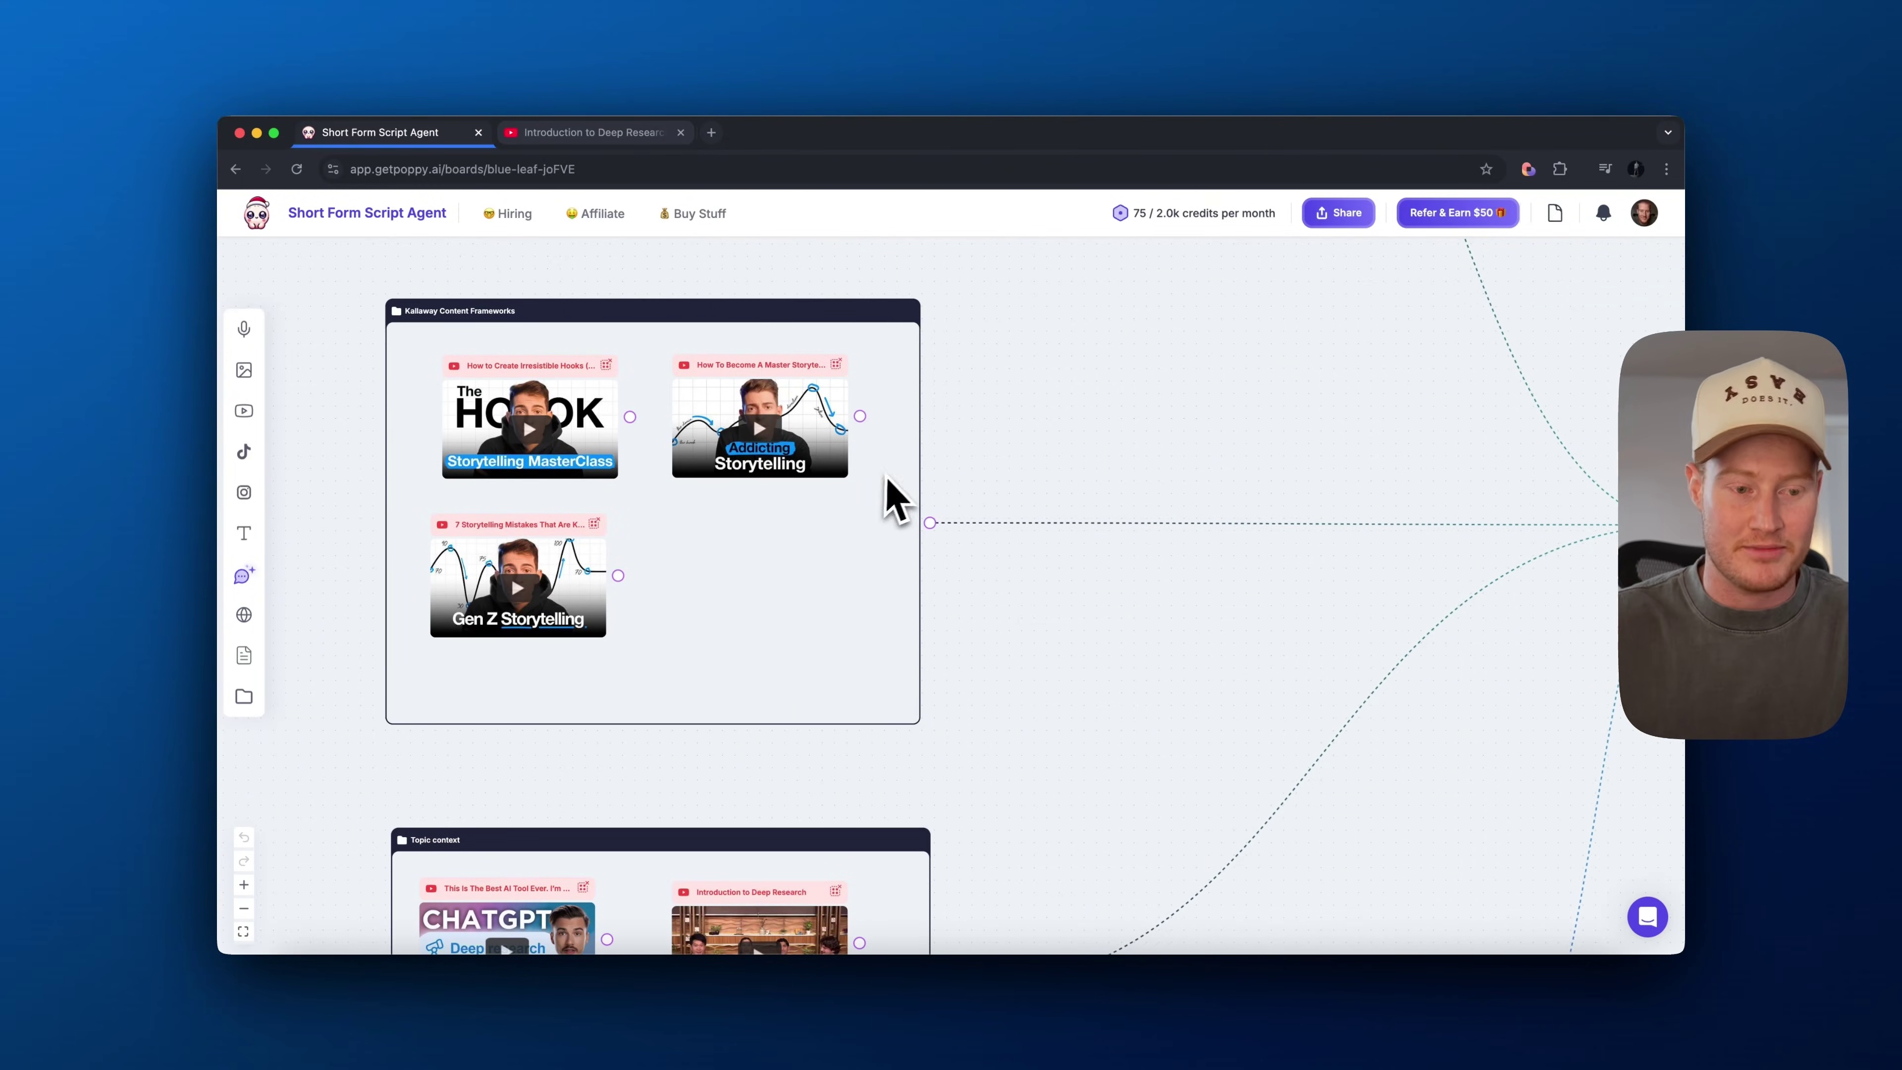
Create a new board and name it "Linkedin Copy Machine".
{"action": "left_click", "coordinate": [257, 213]}
{"action": "left_click", "coordinate": [1099, 322]}
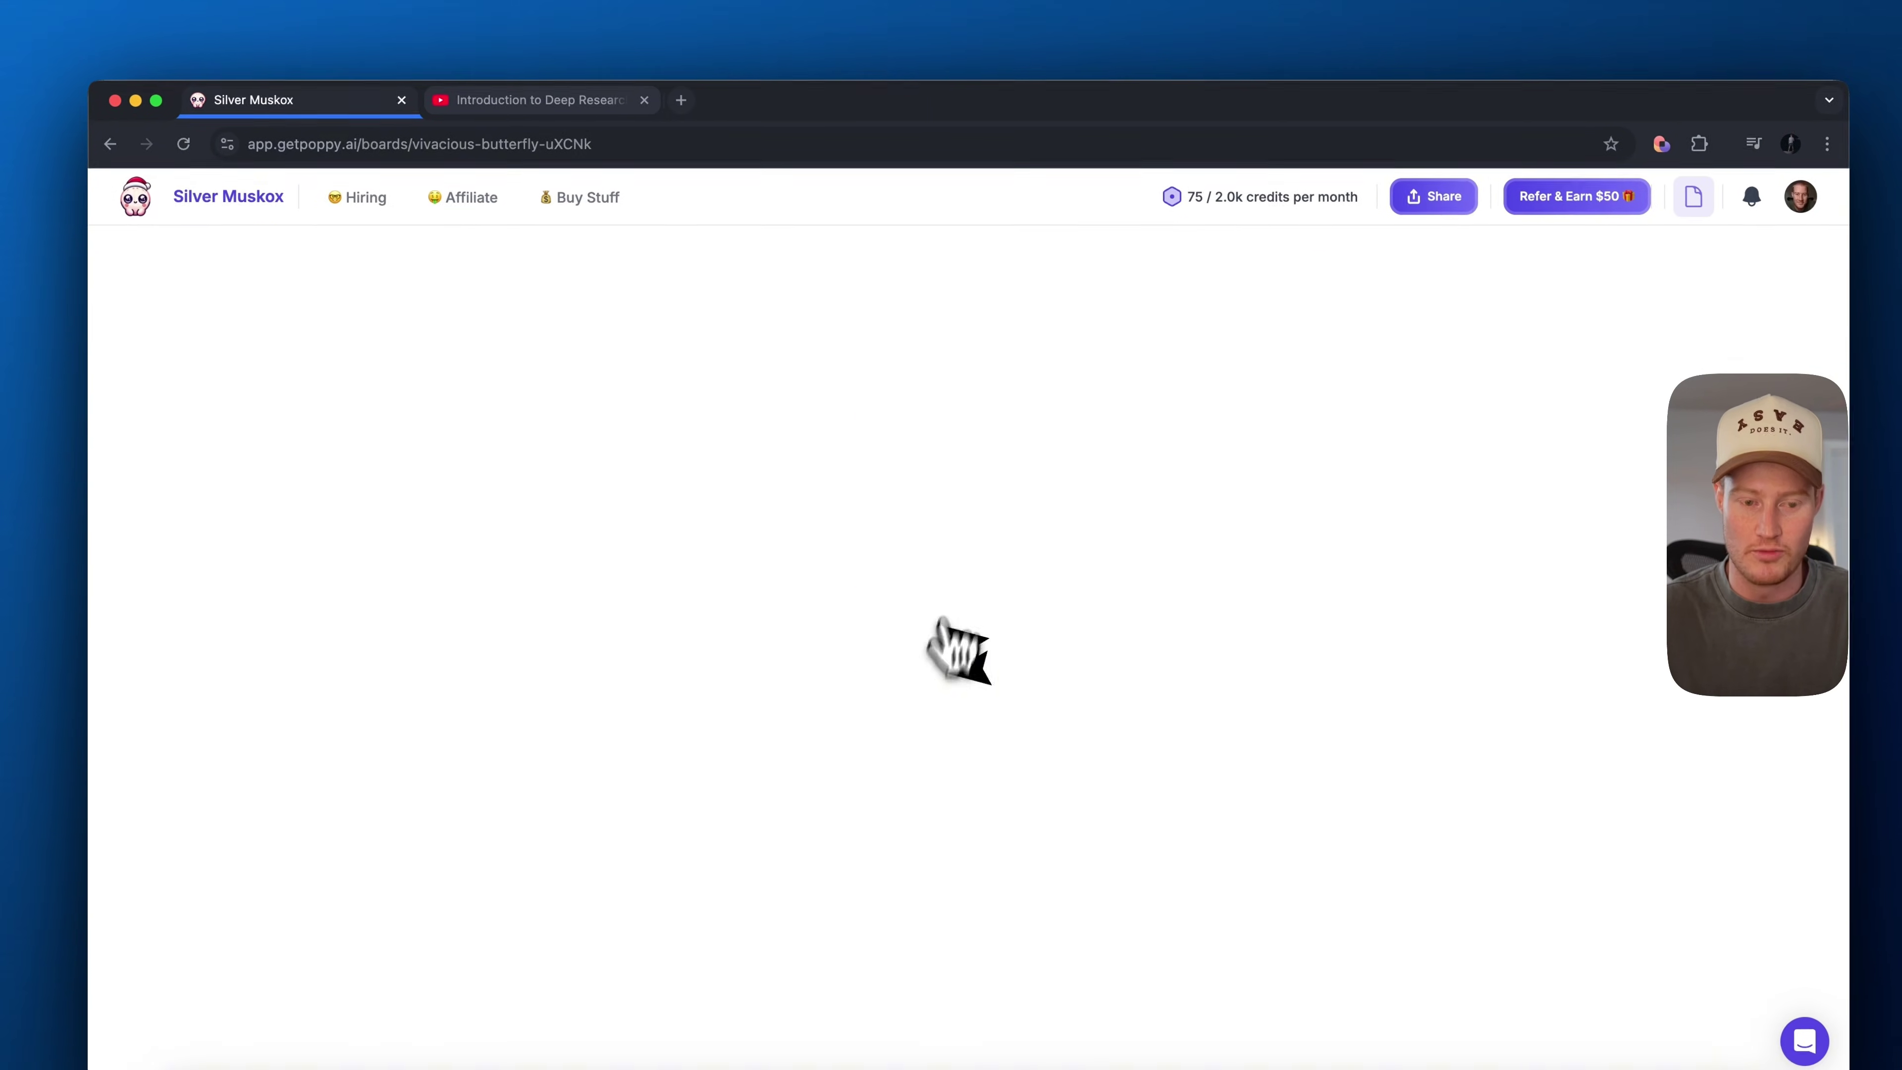
{"action": "left_click", "coordinate": [240, 197]}
{"action": "key", "text": "BackSpace"}
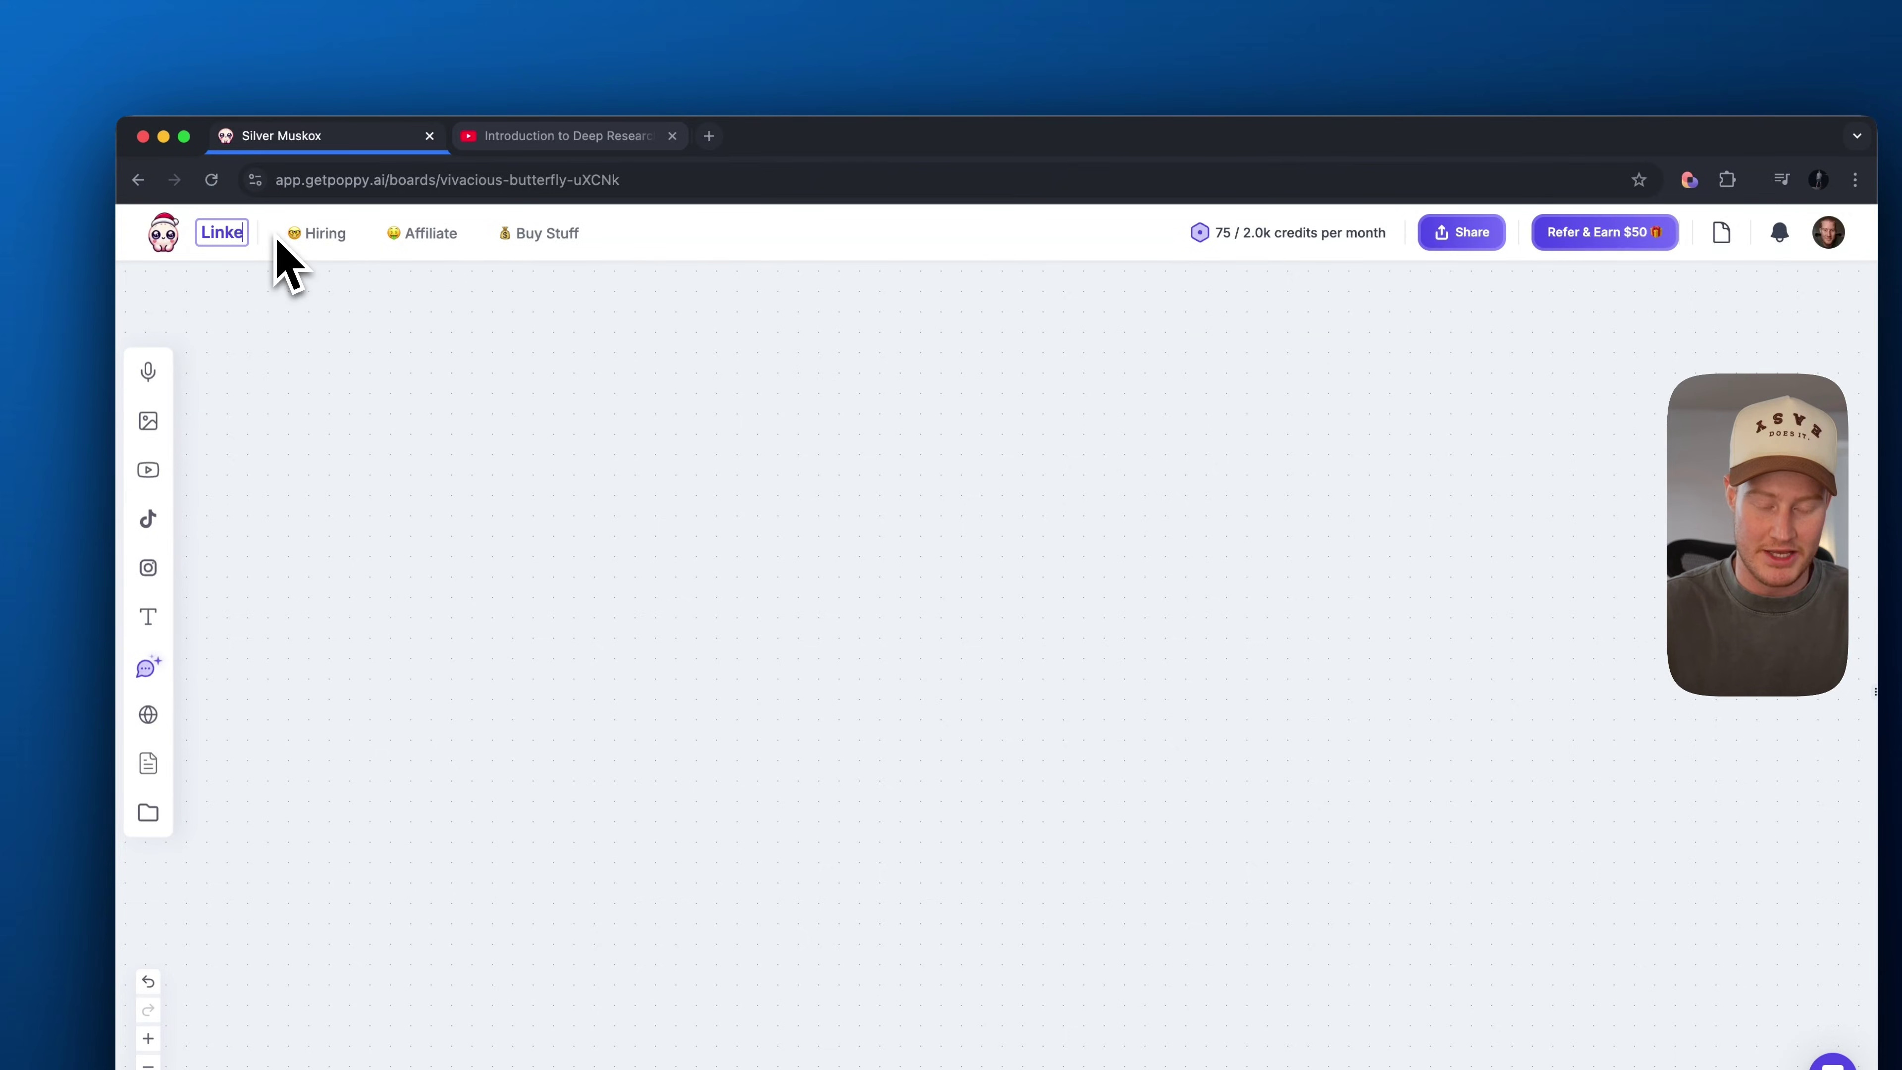
{"action": "type", "text": "Linkedin"}
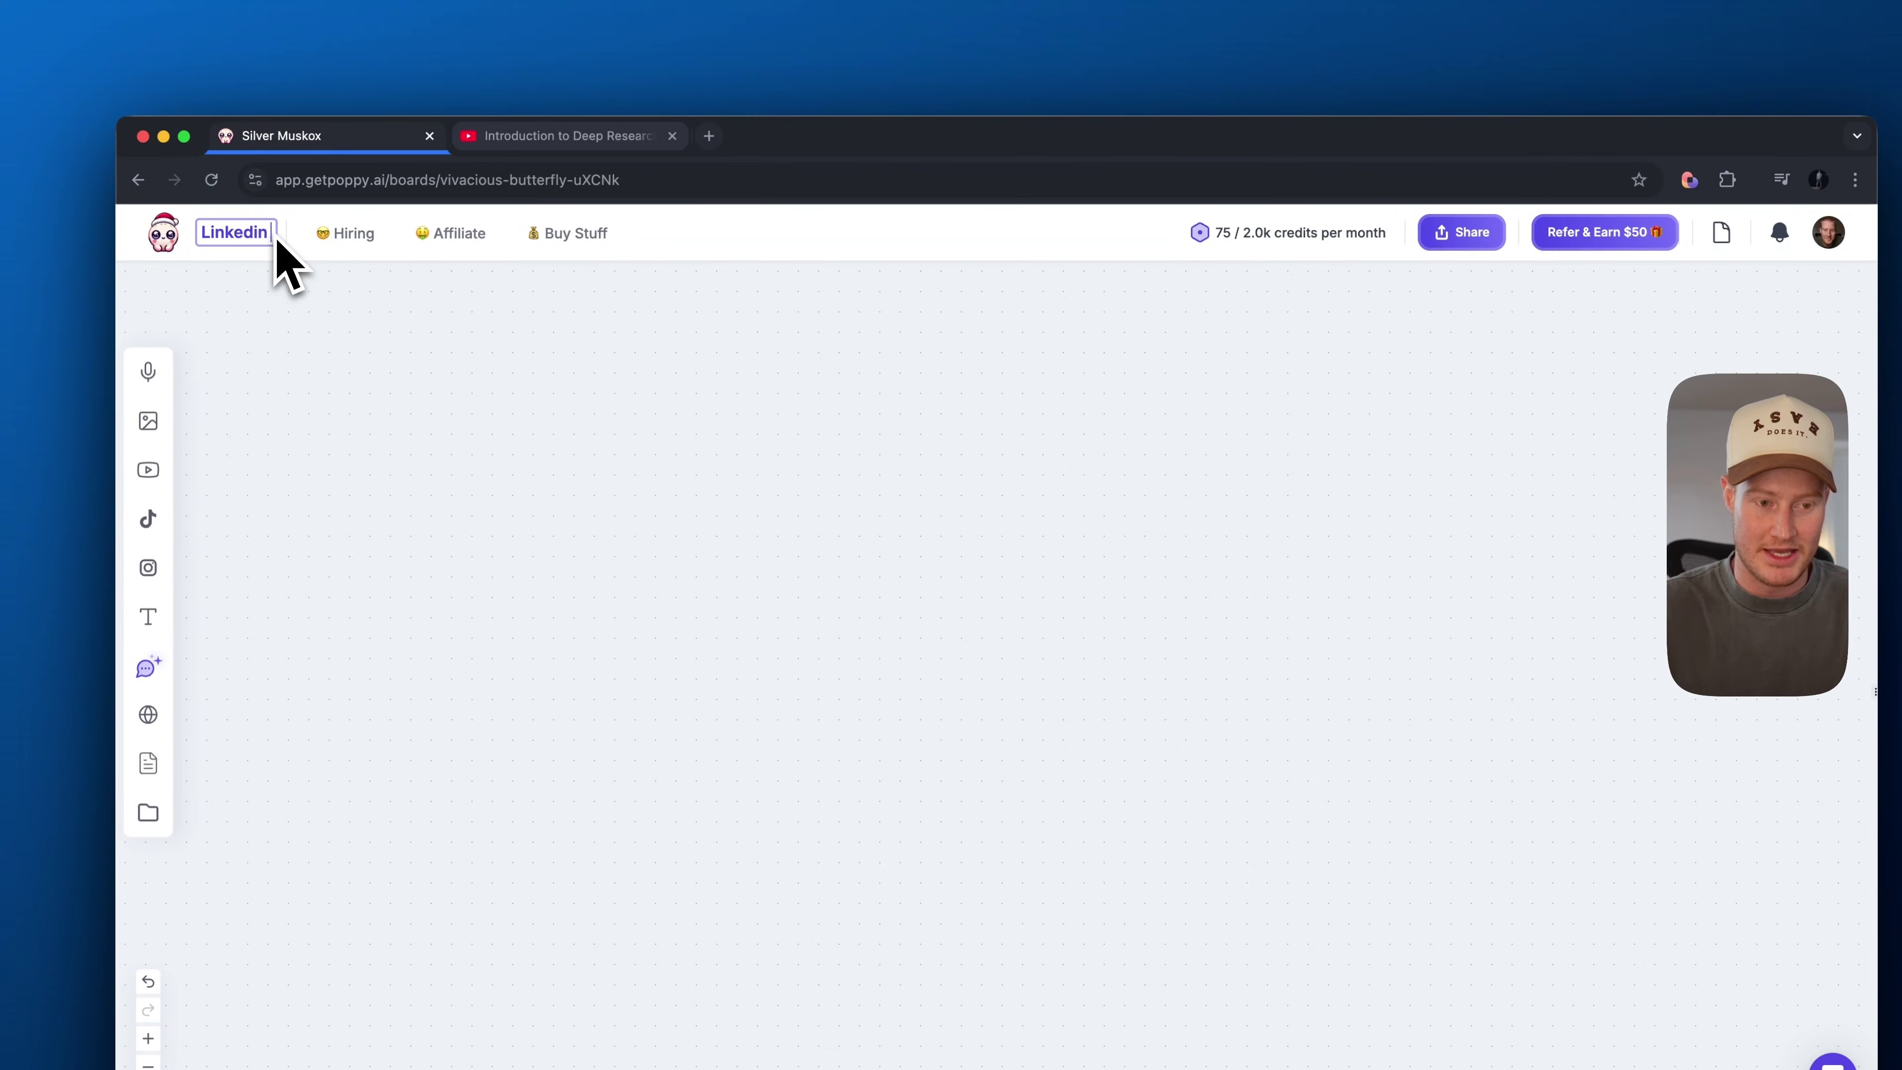
{"action": "type", "text": " Copy Machine"}
{"action": "key", "text": "Return"}
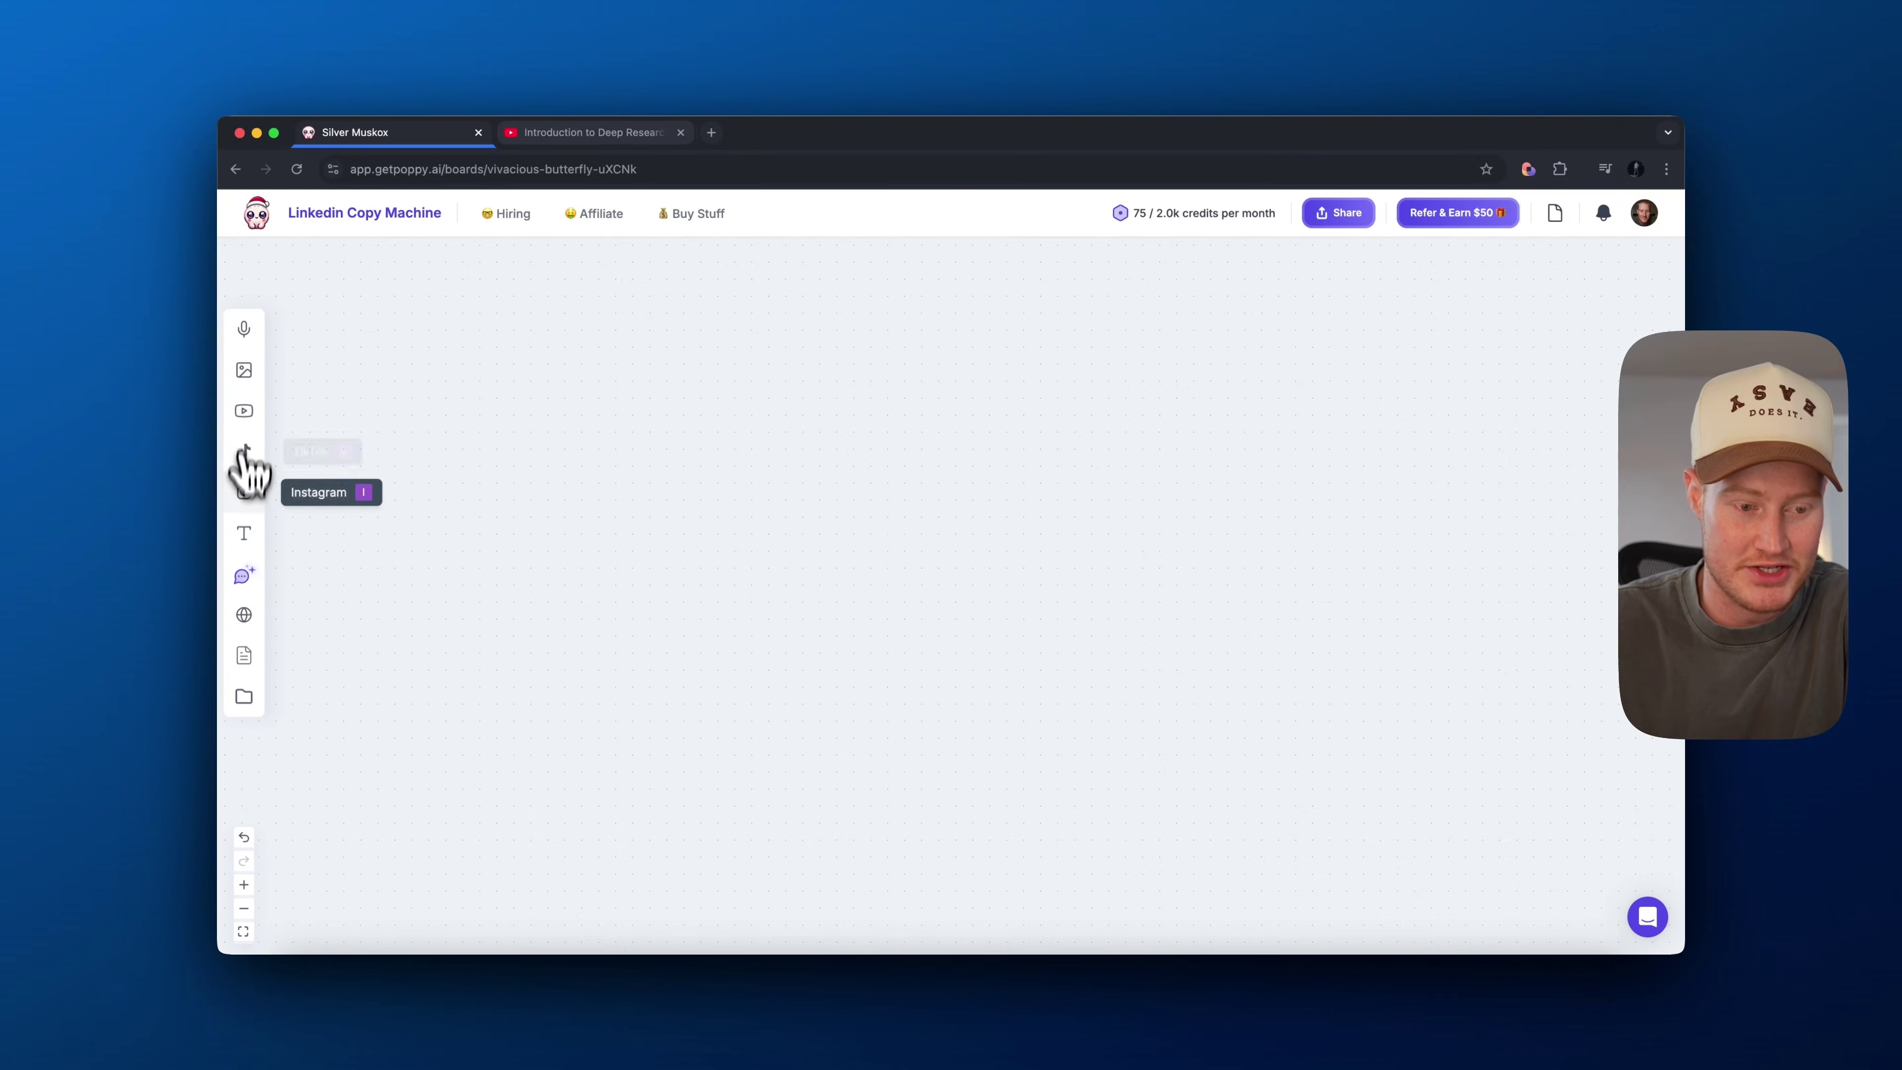
Place a Website node on the empty board and open your own LinkedIn profile in a new browser tab.
{"action": "left_click", "coordinate": [244, 614]}
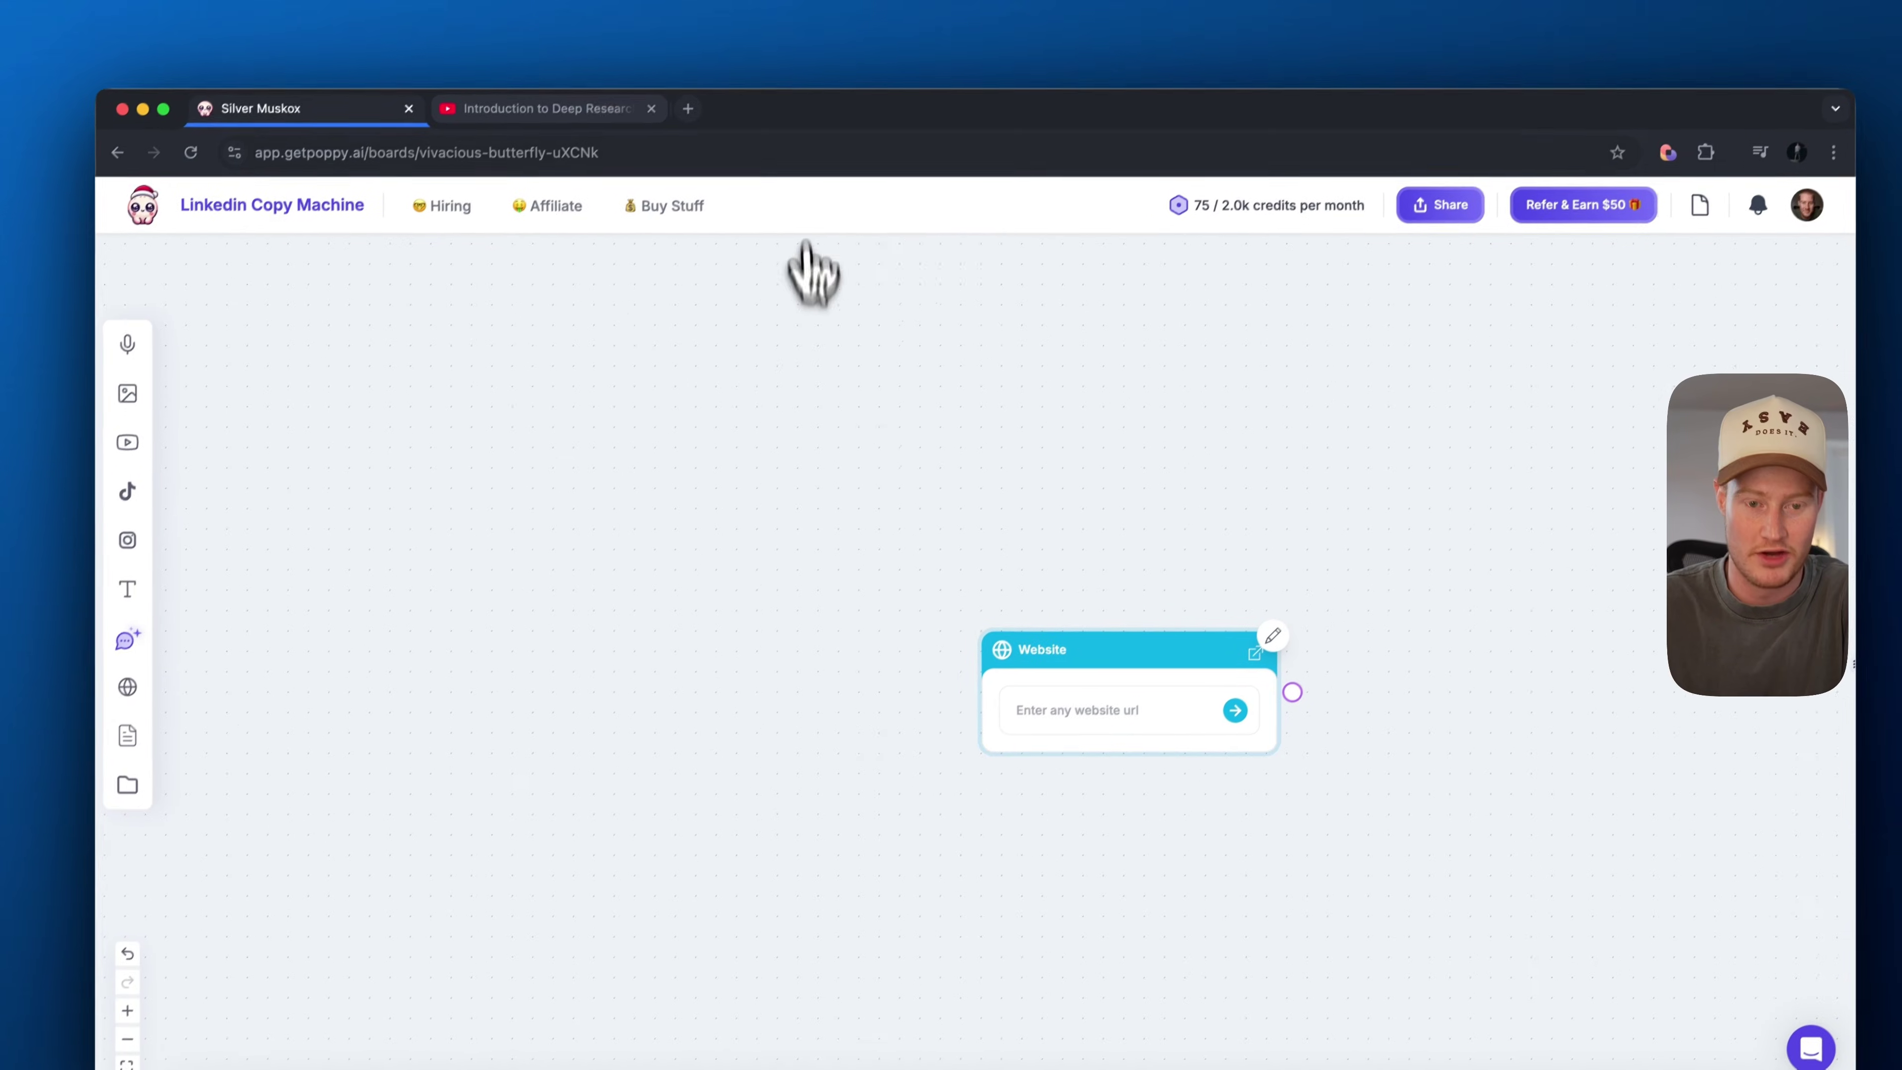
{"action": "left_click_drag", "start_coordinate": [1012, 610], "coordinate": [599, 536]}
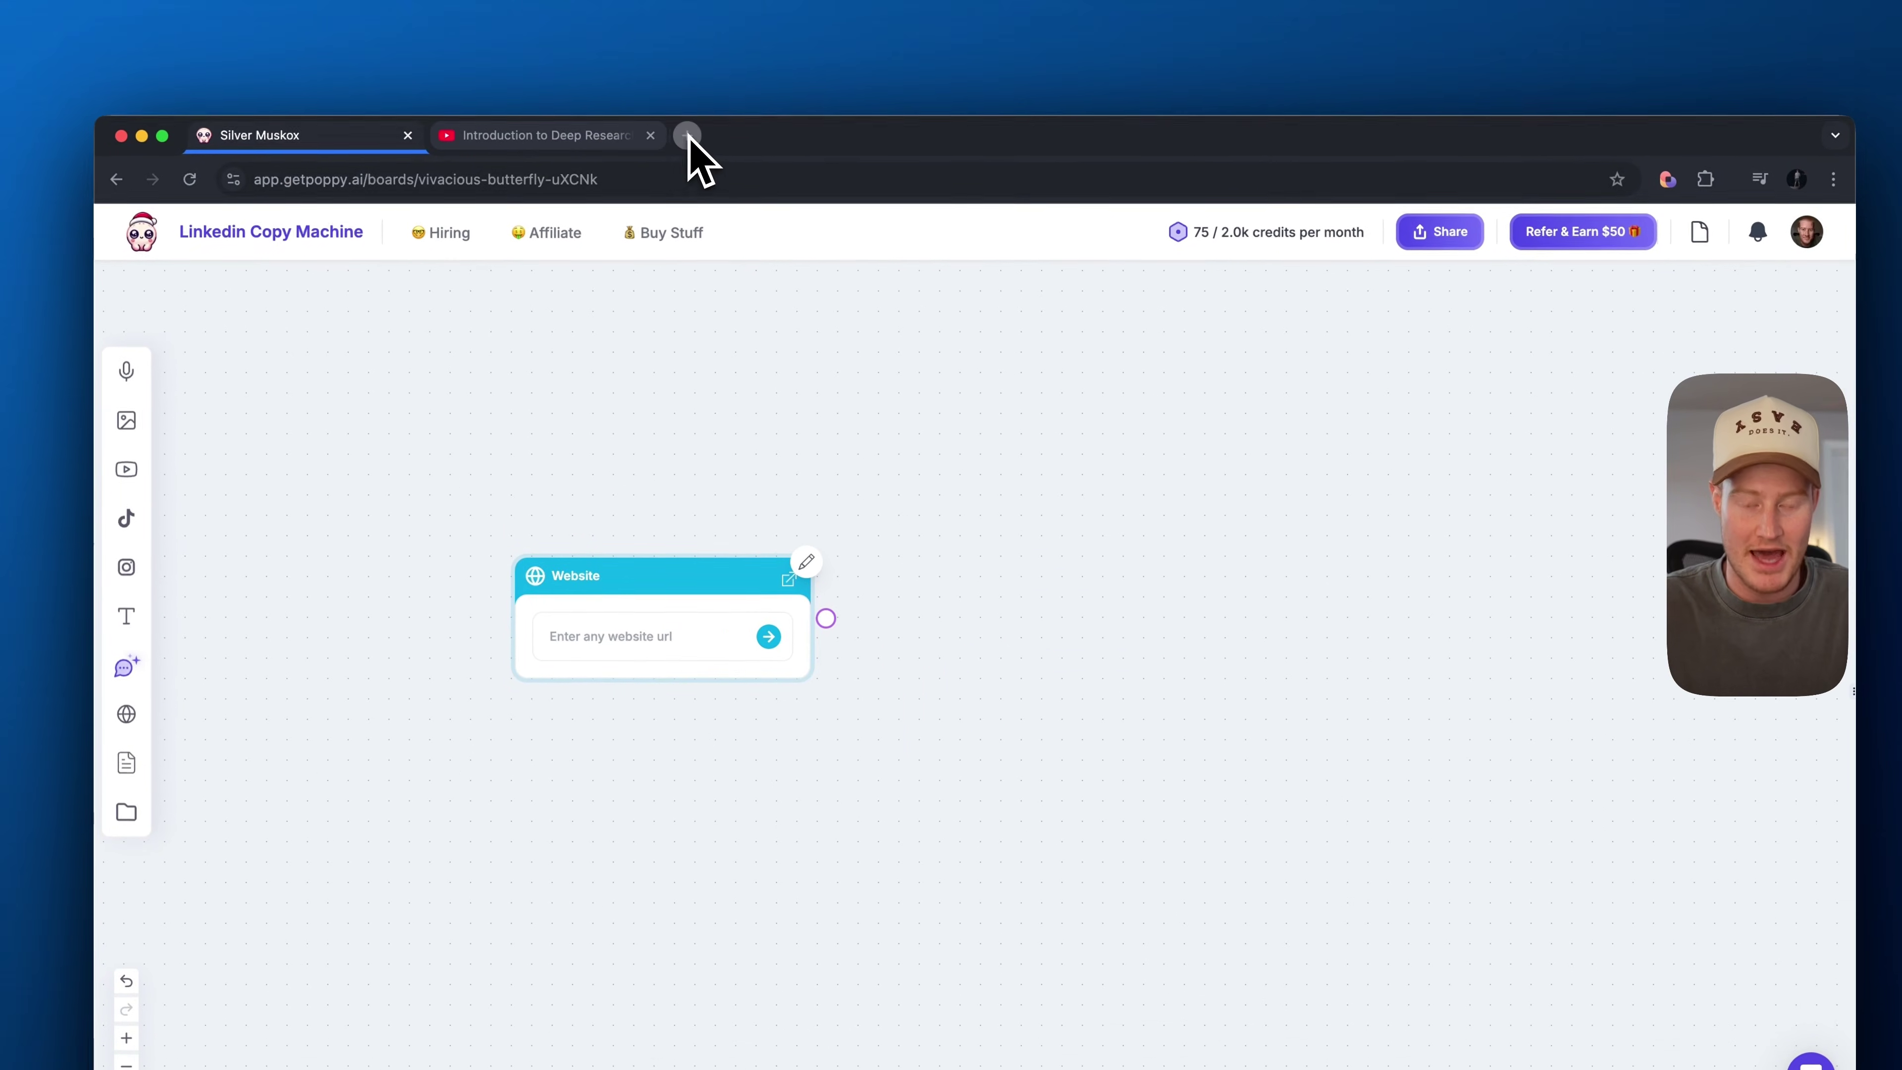
{"action": "left_click", "coordinate": [676, 116]}
{"action": "type", "text": "lin"}
{"action": "key", "text": "Return"}
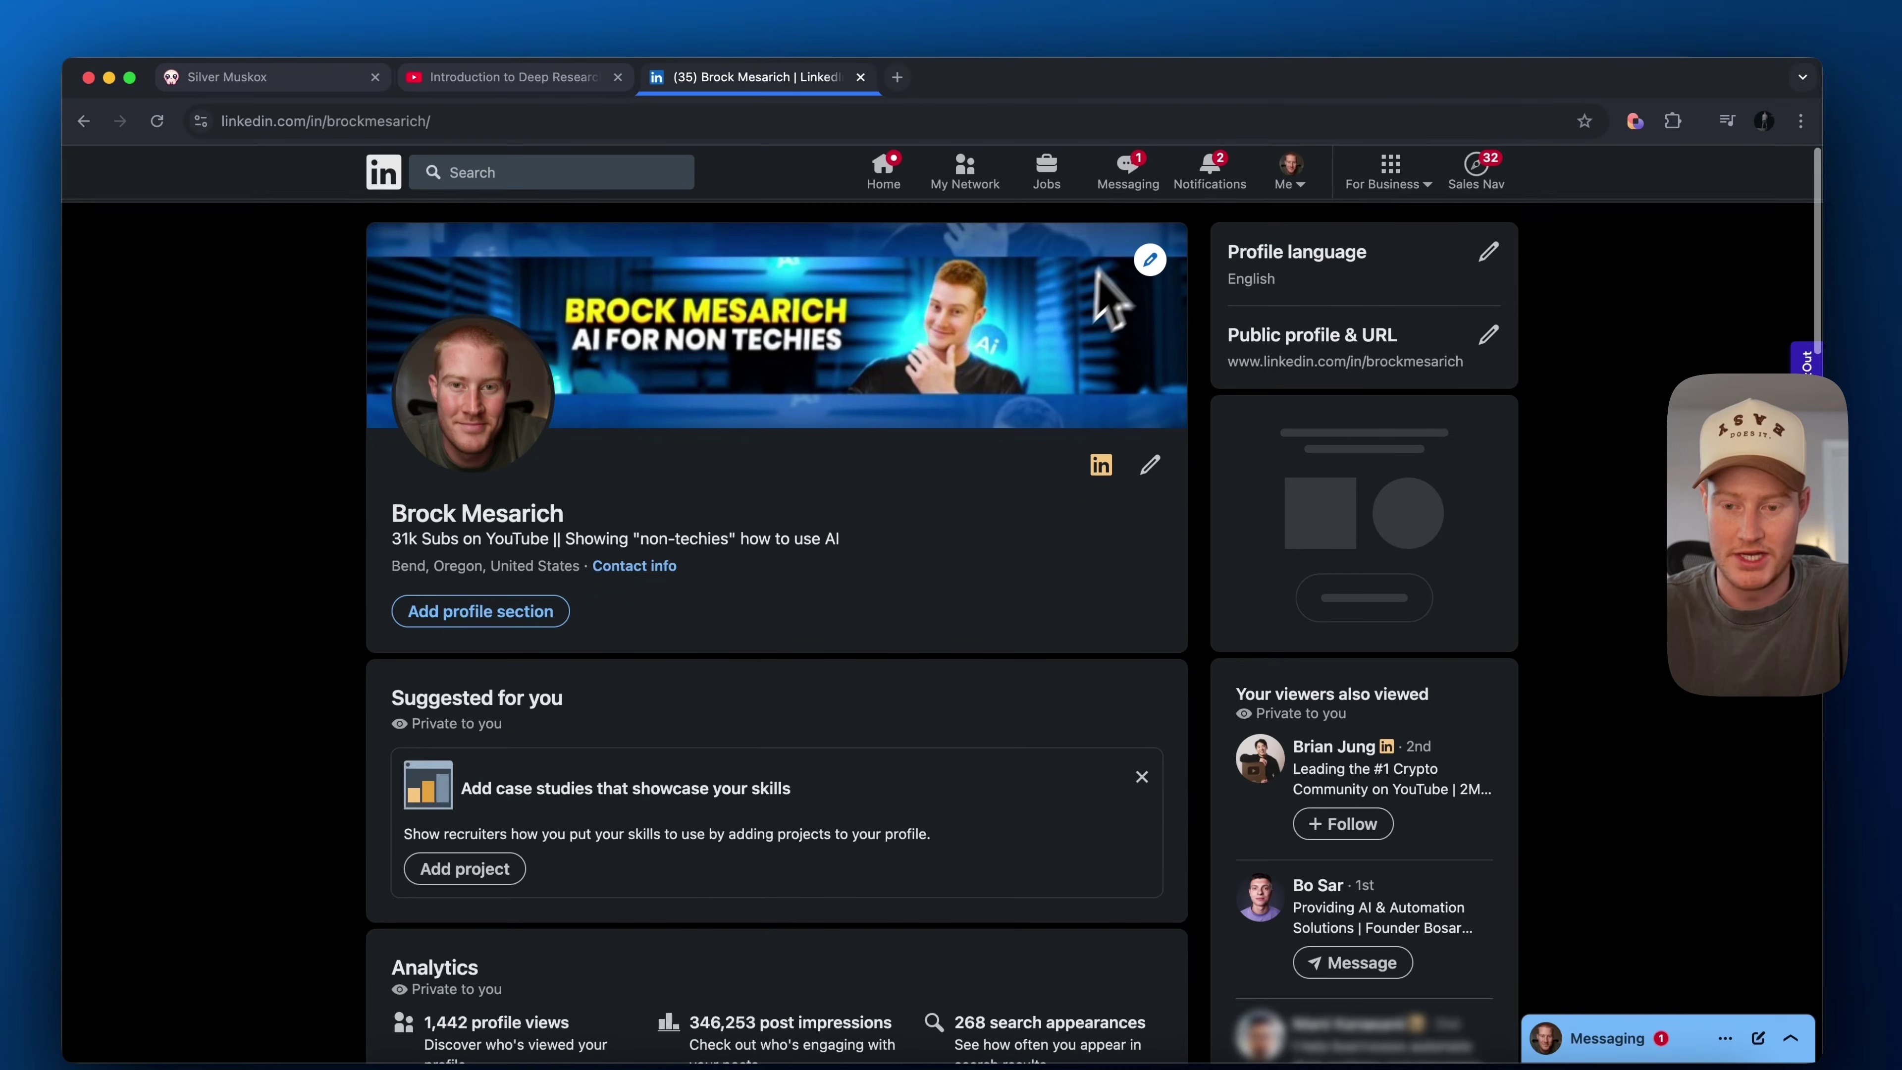
Show all of the profile's posts and copy the link of "The Most Expensive David vs. Goliath Story in Tech History".
{"action": "scroll", "coordinate": [1153, 292], "scroll_direction": "down", "scroll_amount": 5}
{"action": "scroll", "coordinate": [1131, 254], "scroll_direction": "down", "scroll_amount": 10}
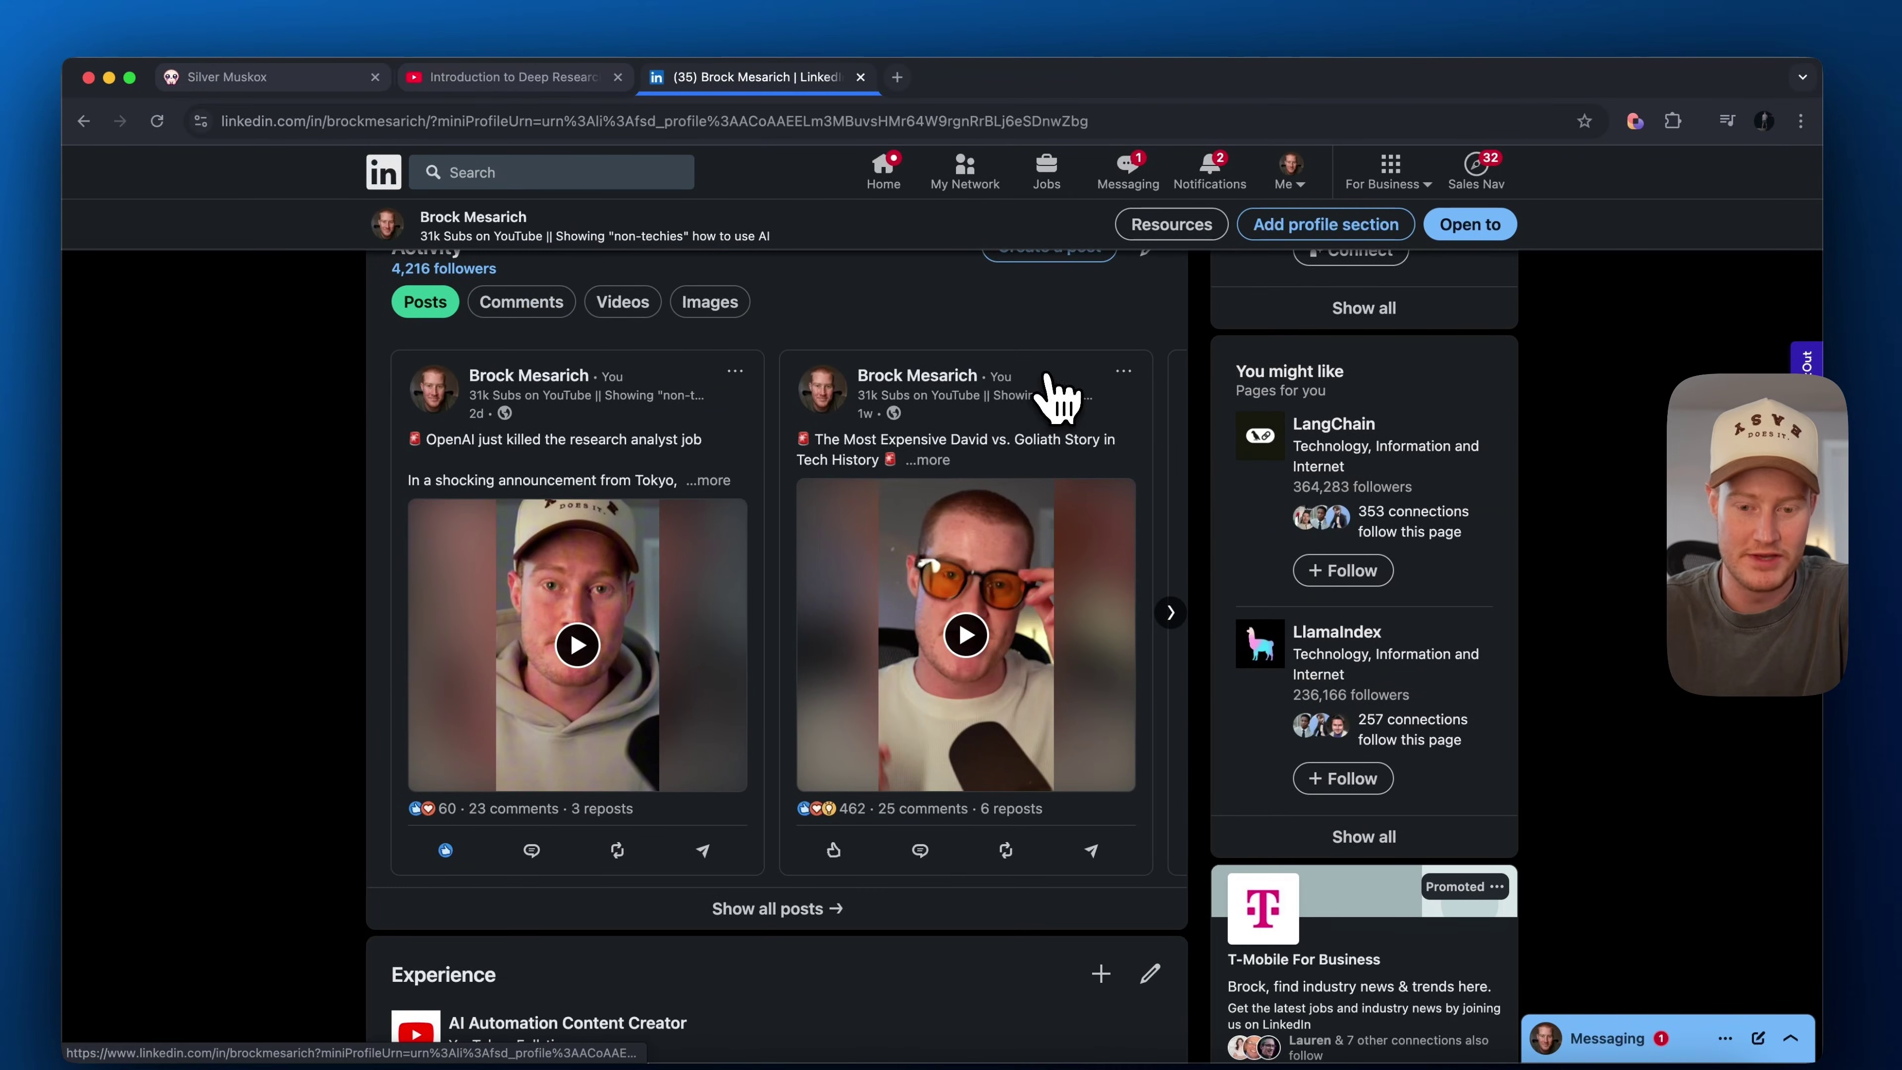
{"action": "scroll", "coordinate": [1010, 438], "scroll_direction": "down", "scroll_amount": 10}
{"action": "scroll", "coordinate": [879, 787], "scroll_direction": "up", "scroll_amount": 9}
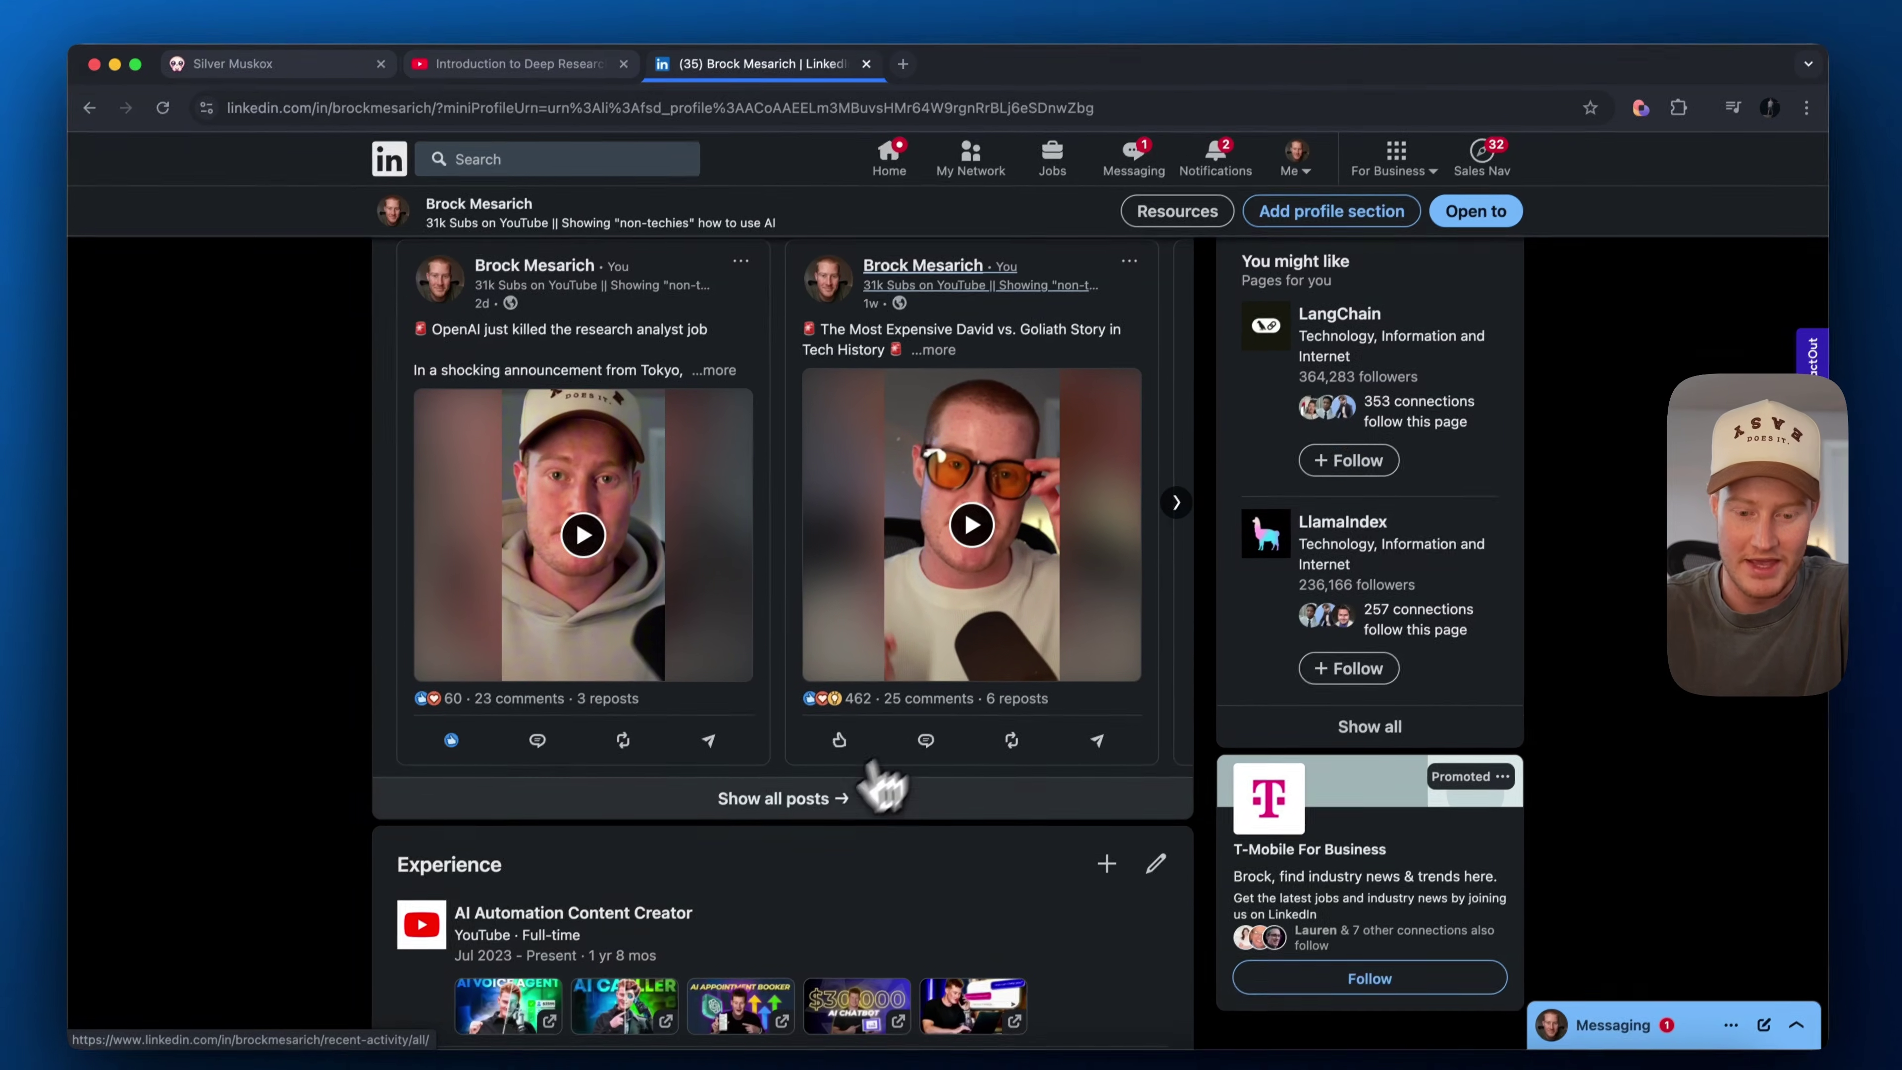
{"action": "left_click", "coordinate": [809, 801]}
{"action": "scroll", "coordinate": [909, 573], "scroll_direction": "down", "scroll_amount": 10}
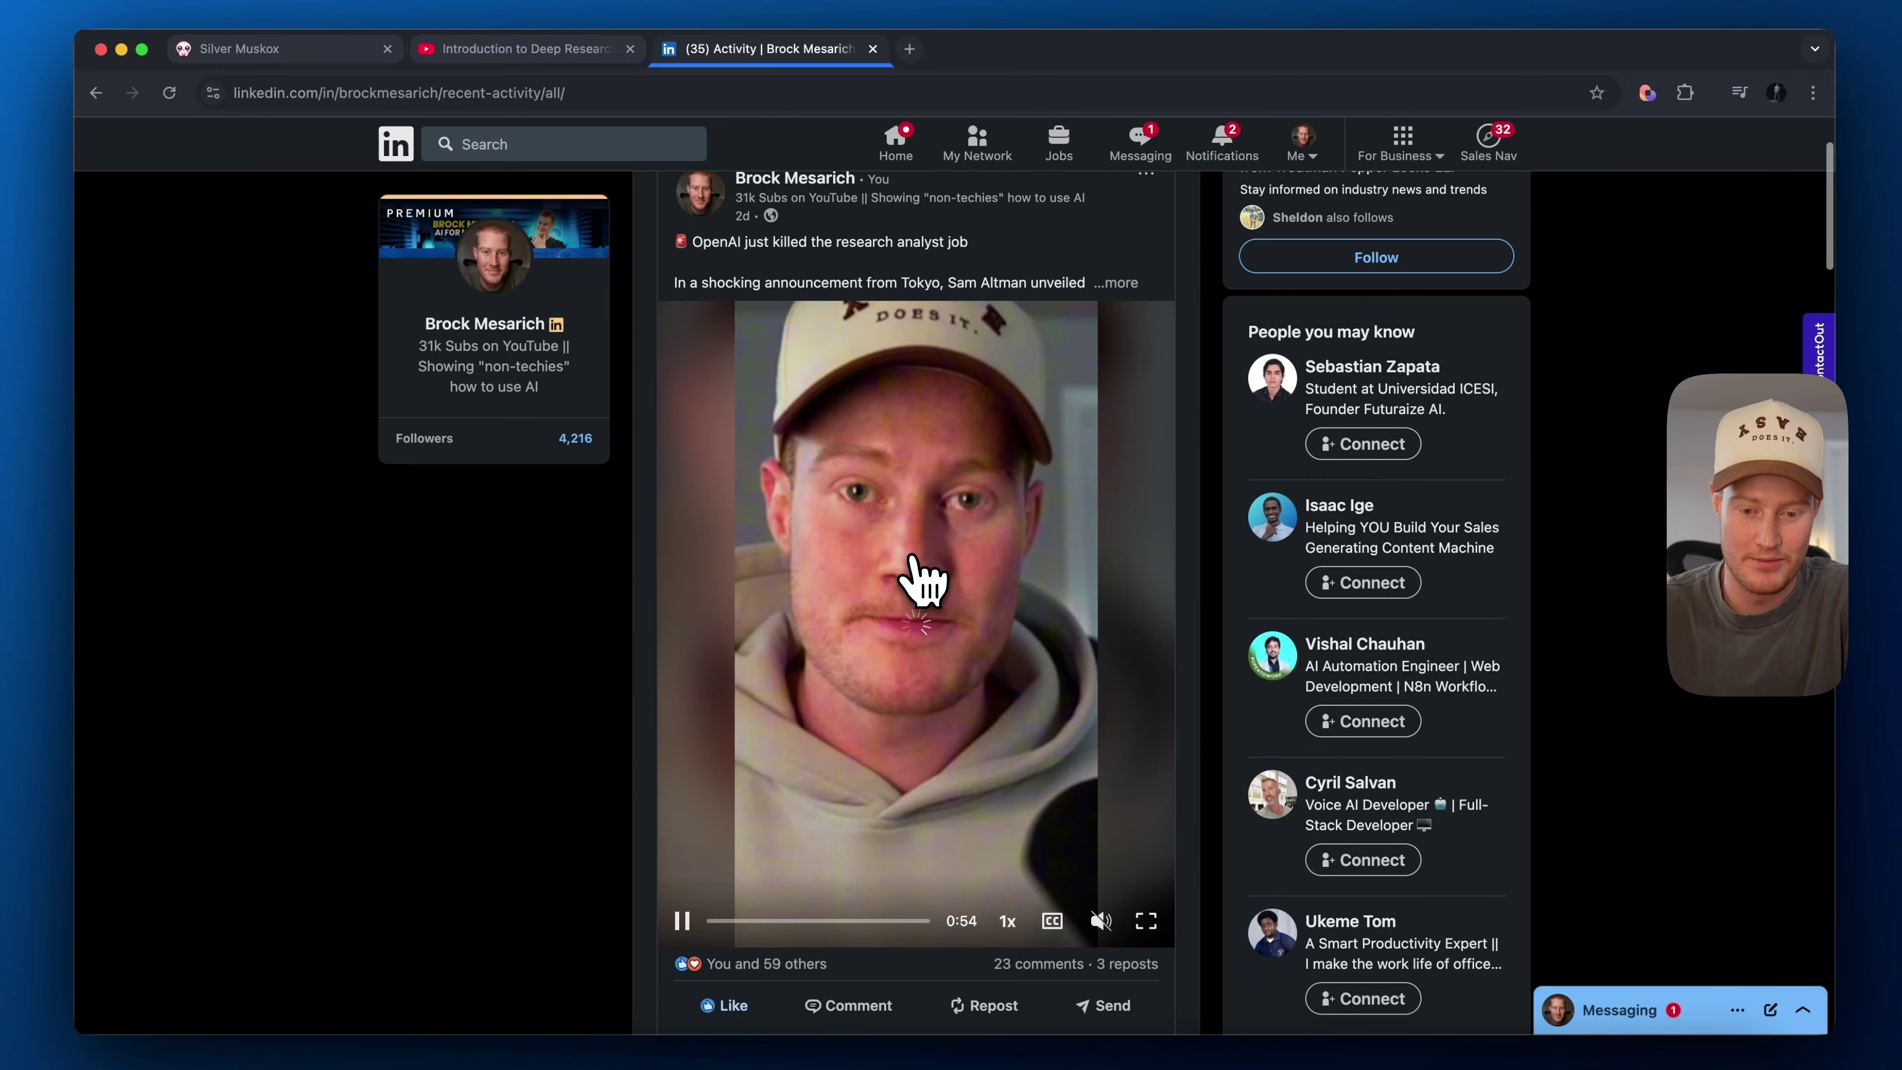
{"action": "scroll", "coordinate": [918, 577], "scroll_direction": "down", "scroll_amount": 1}
{"action": "left_click", "coordinate": [1146, 309]}
{"action": "left_click", "coordinate": [952, 492]}
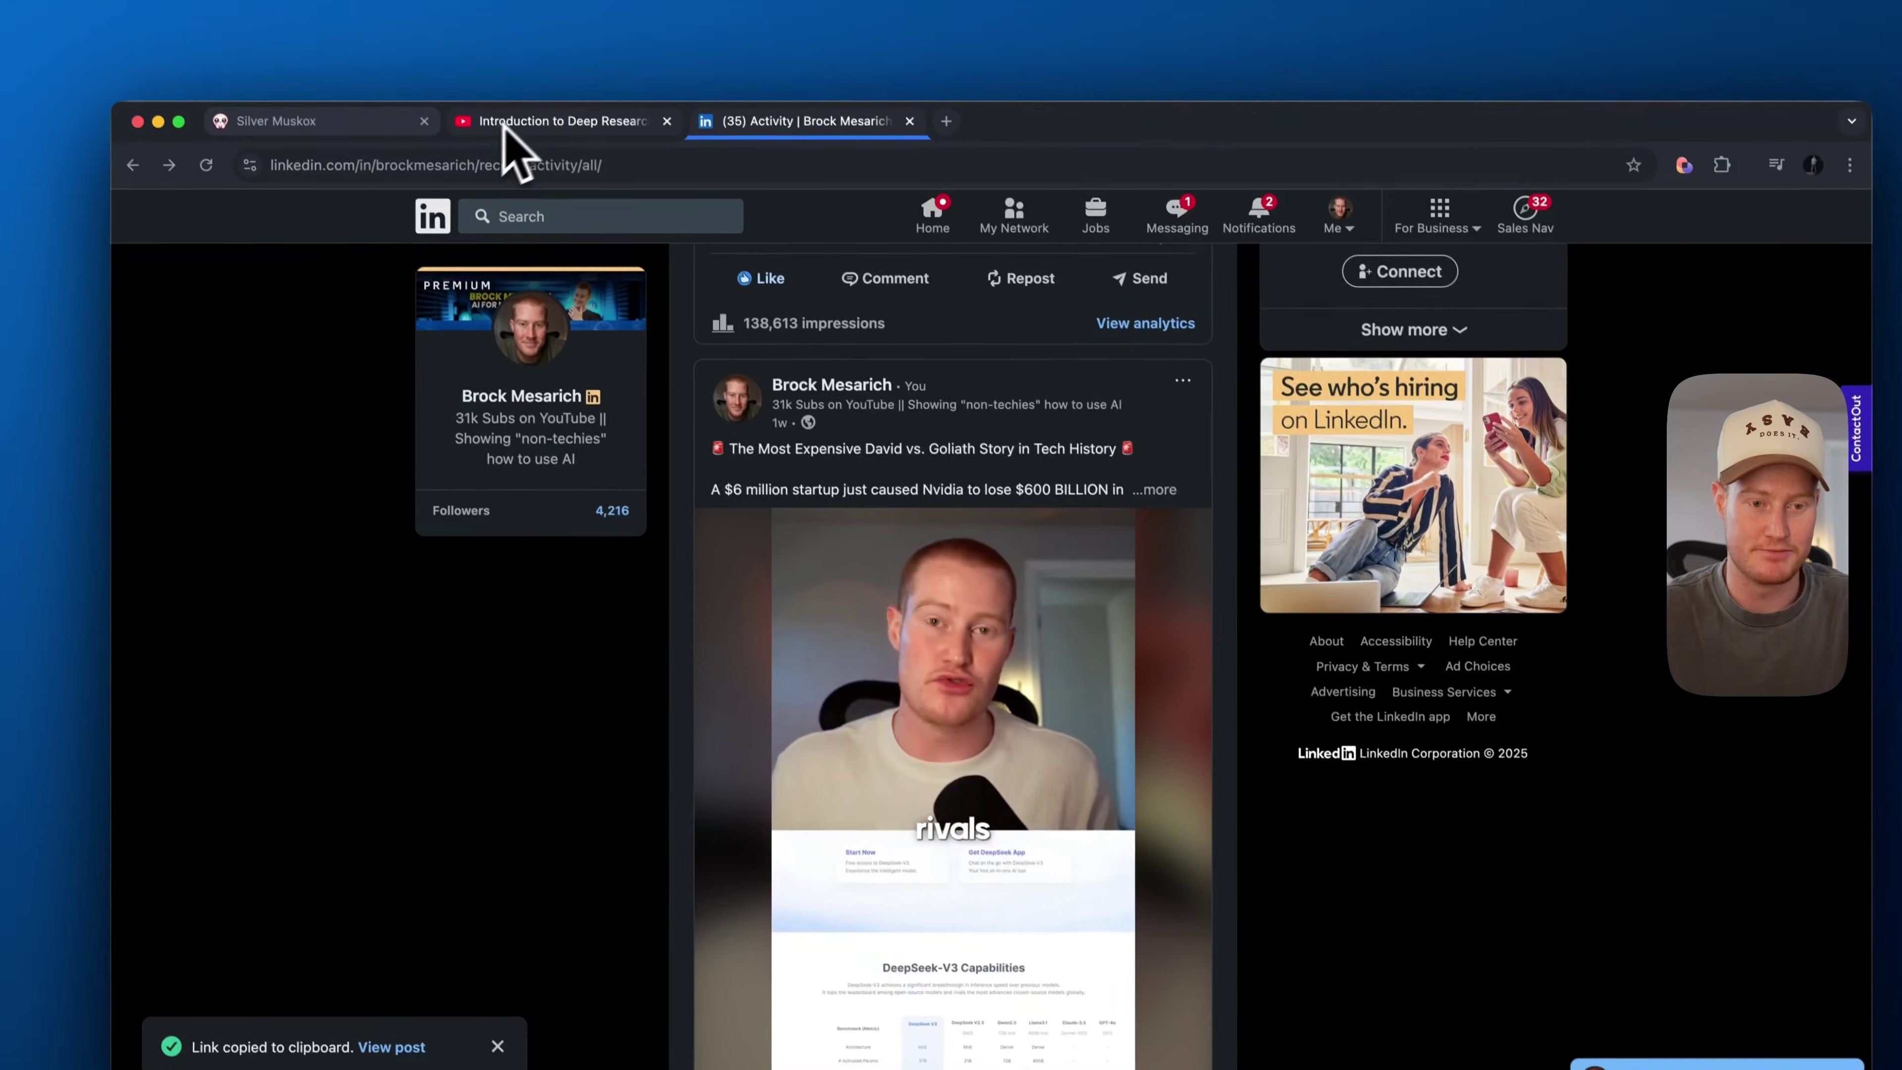
Return to the Linkedin Copy Machine board and load the copied LinkedIn post link into the Website node.
{"action": "key", "text": "ctrl+Tab"}
{"action": "left_click", "coordinate": [638, 626]}
{"action": "key", "text": "super+v"}
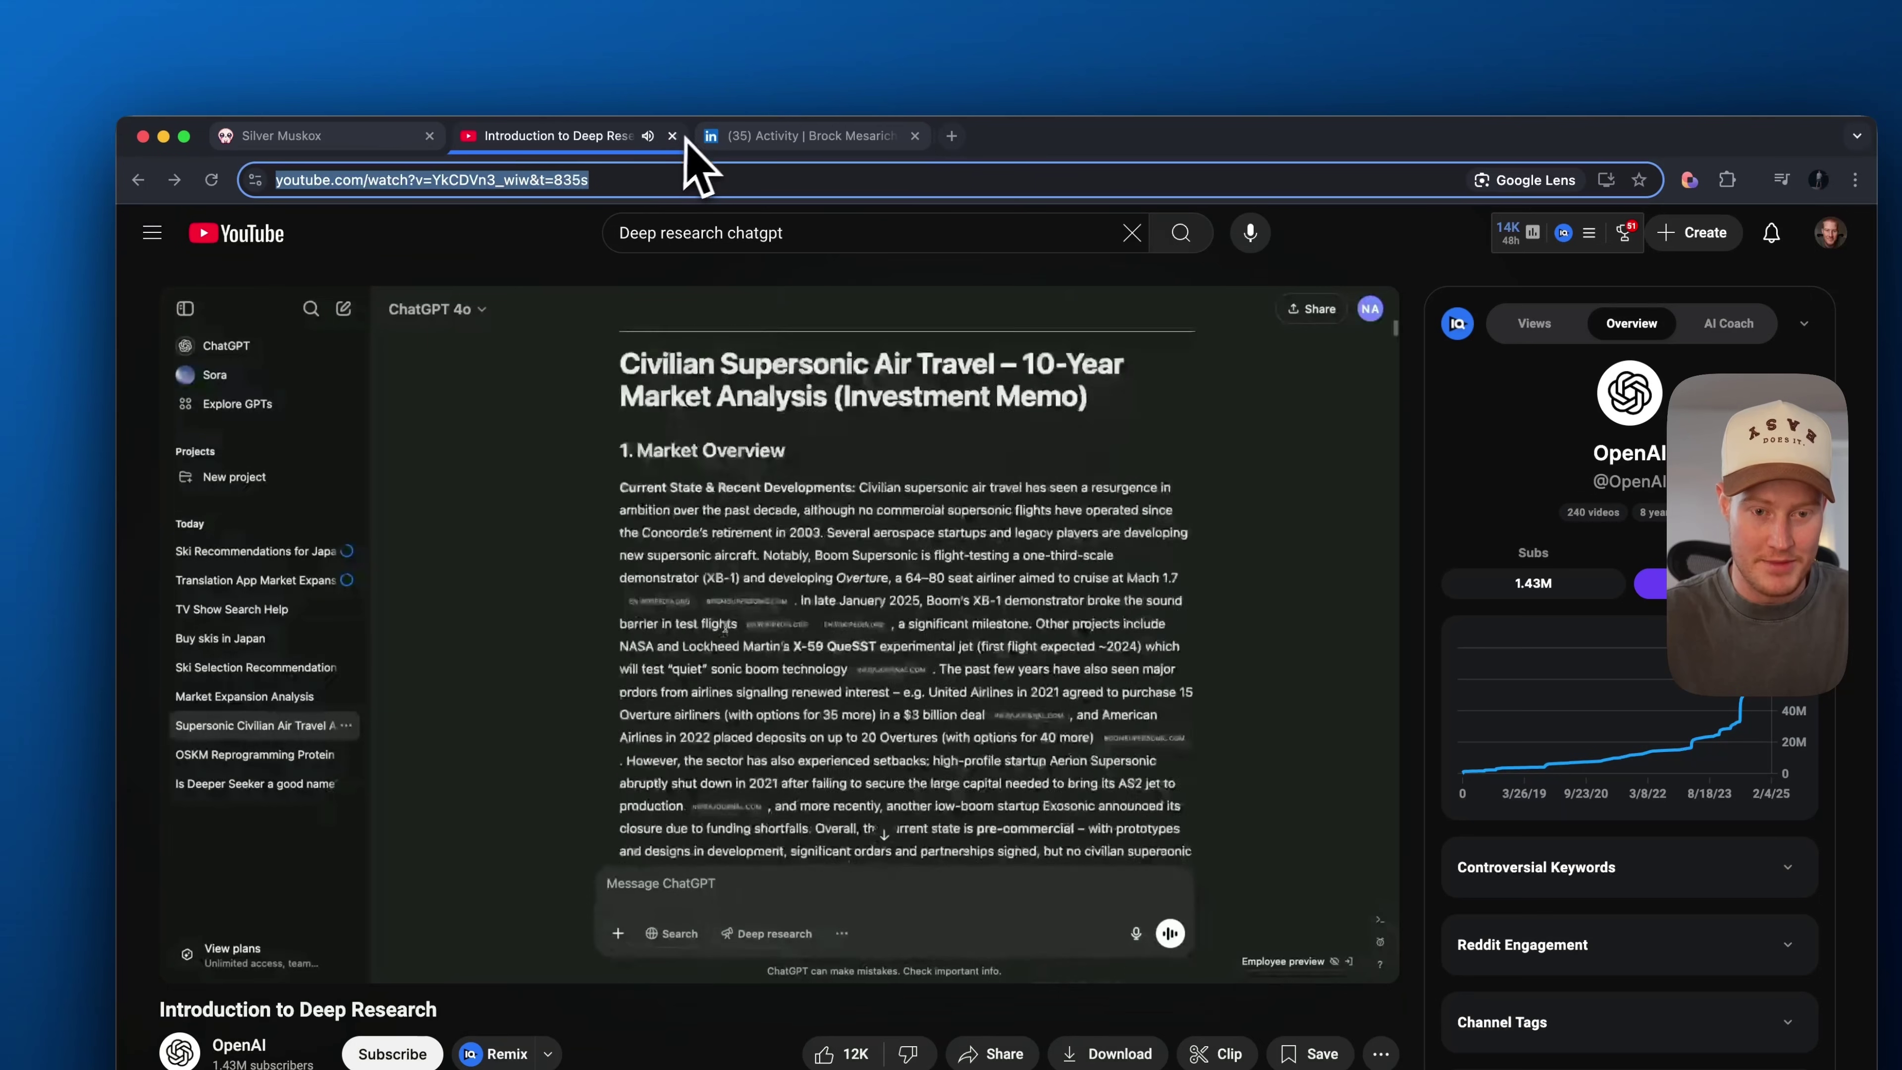
Copy the URL of OpenAI's "Introduction to Deep Research" video and place it on the board below the LinkedIn post.
{"action": "left_click", "coordinate": [629, 368]}
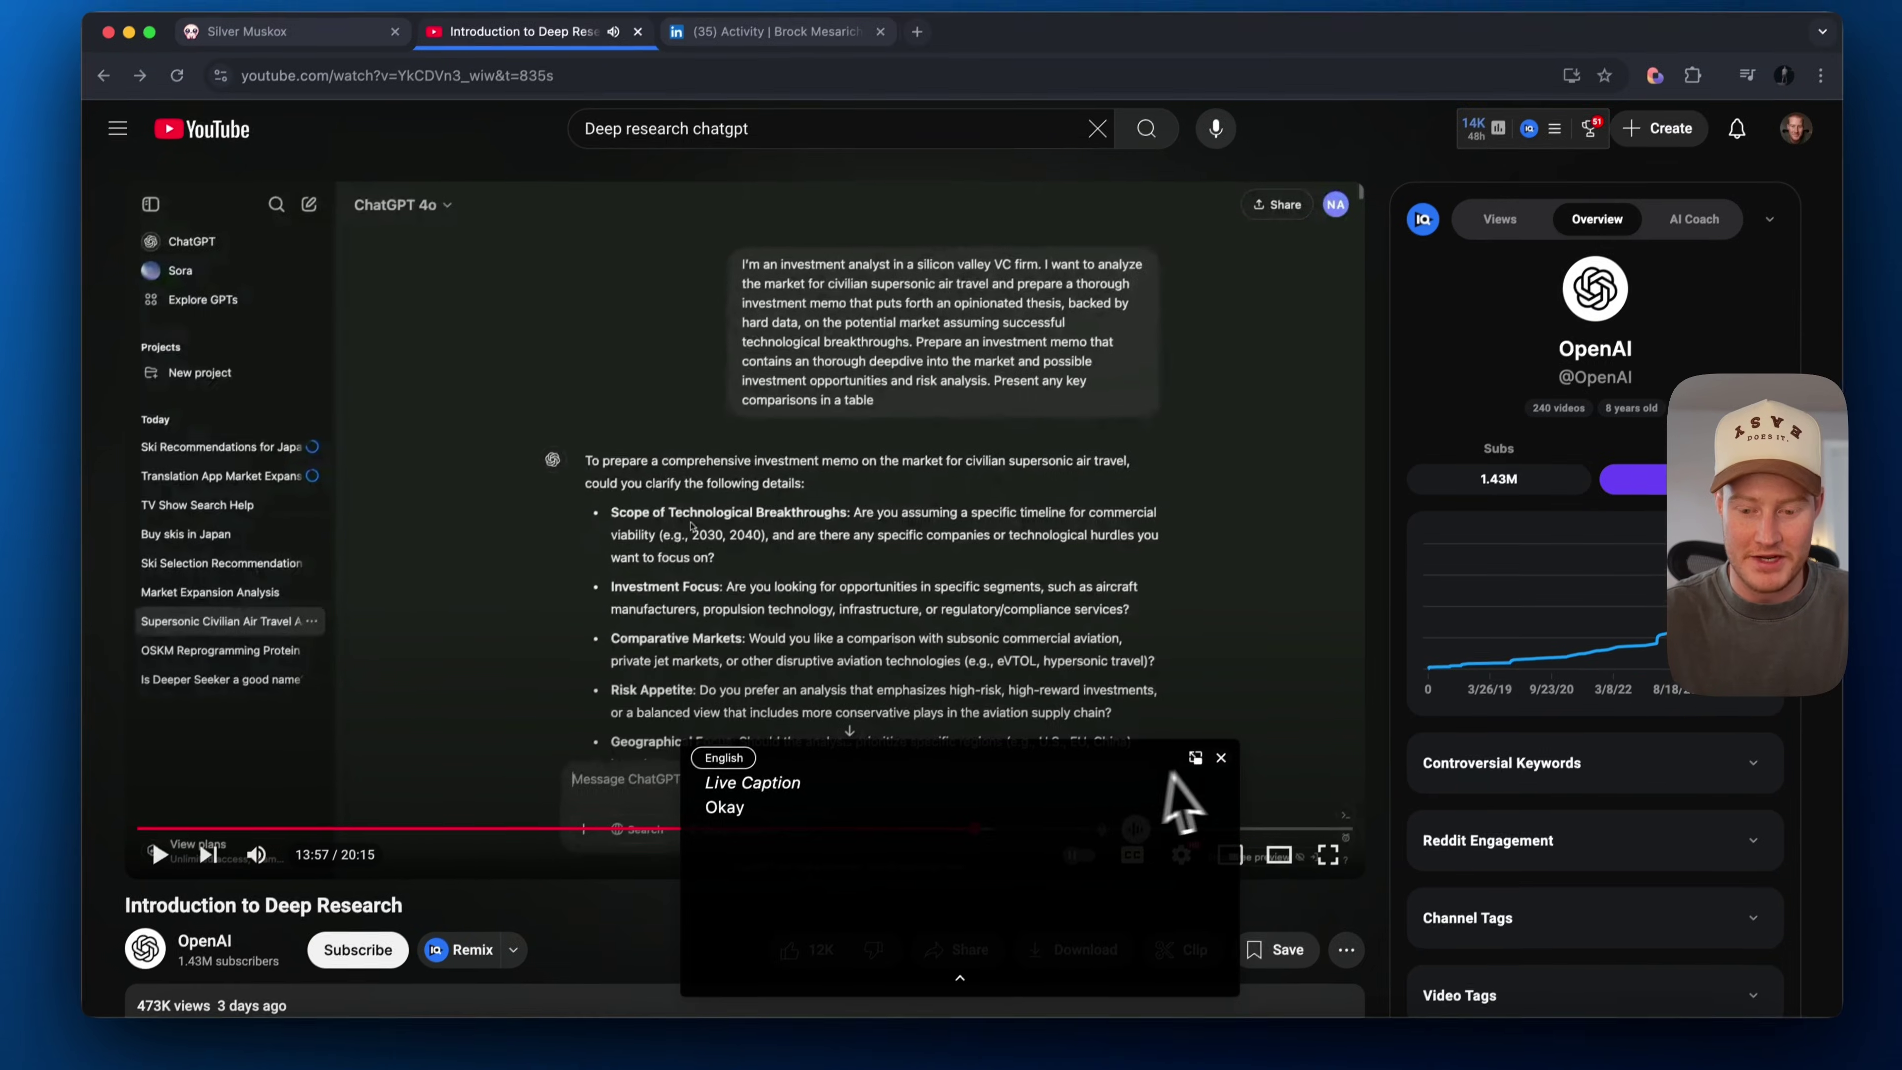
{"action": "key", "text": "ctrl+shift+Tab"}
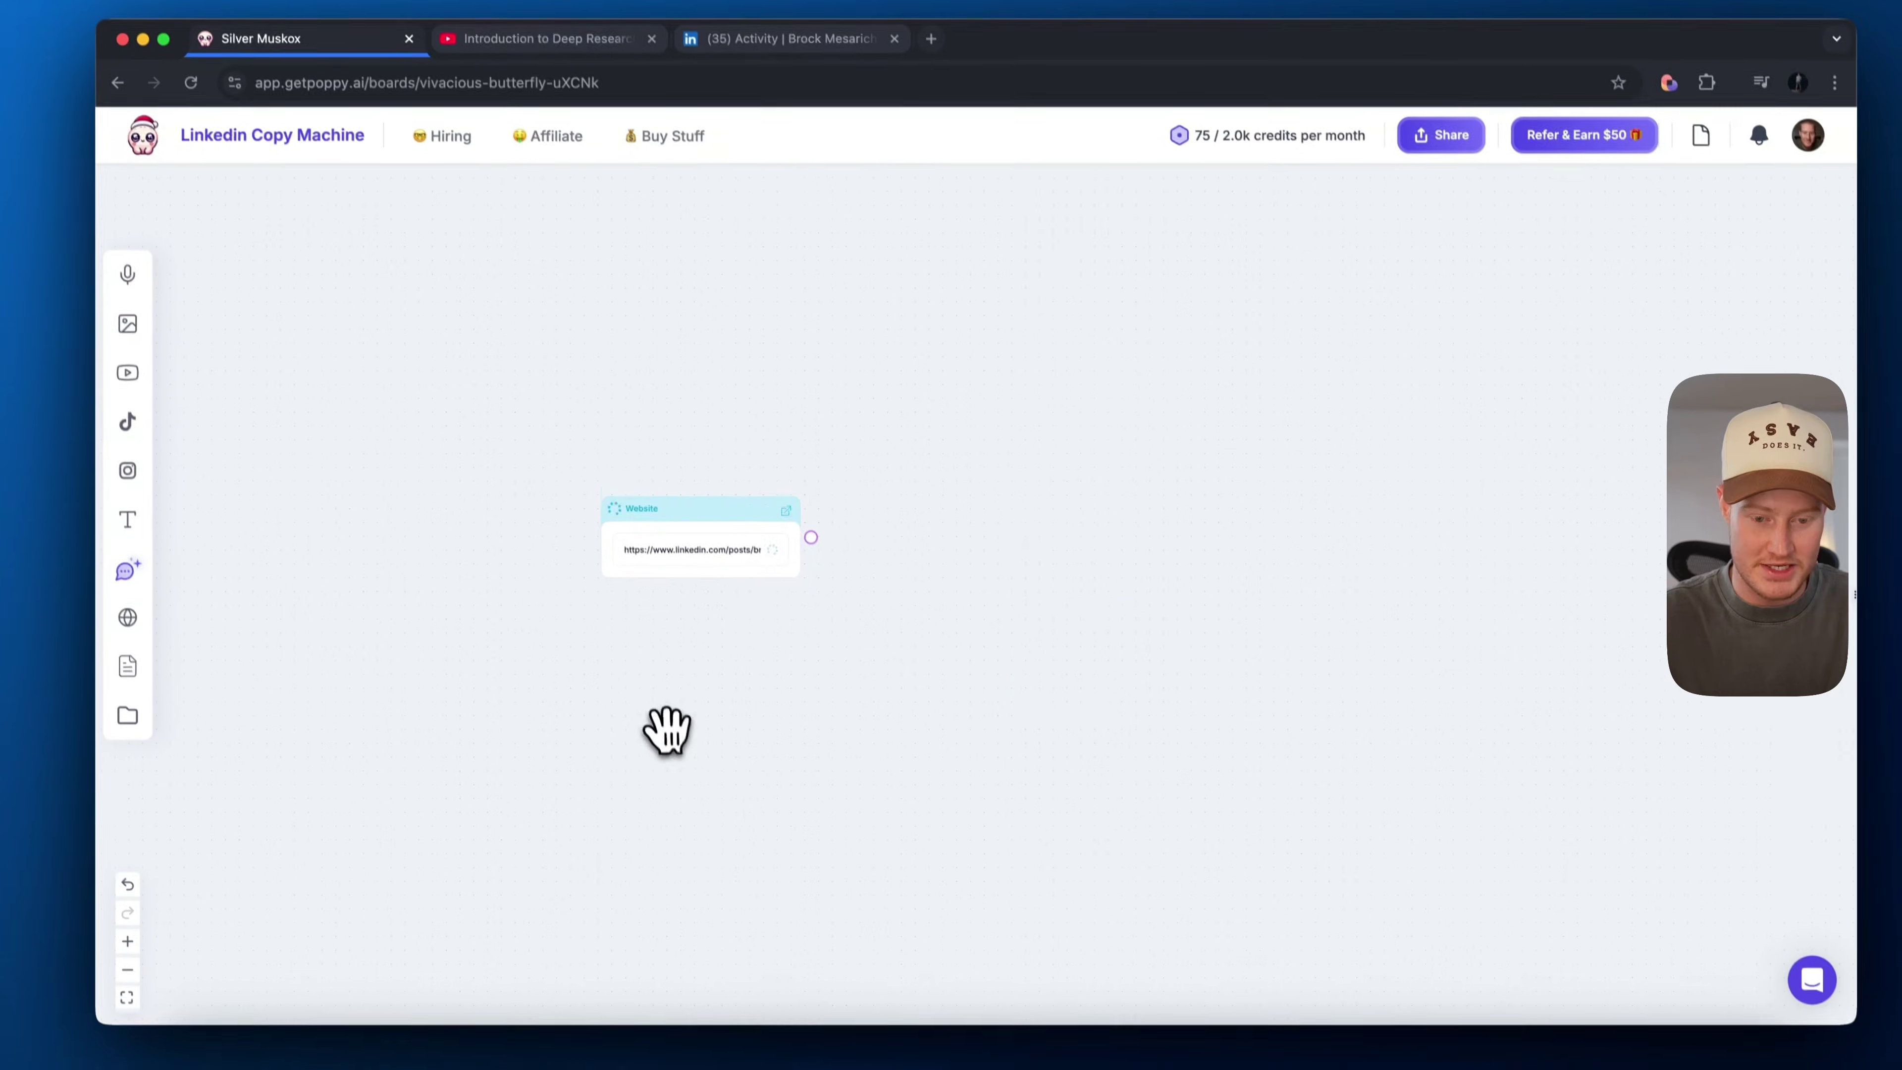
{"action": "key", "text": "super+v"}
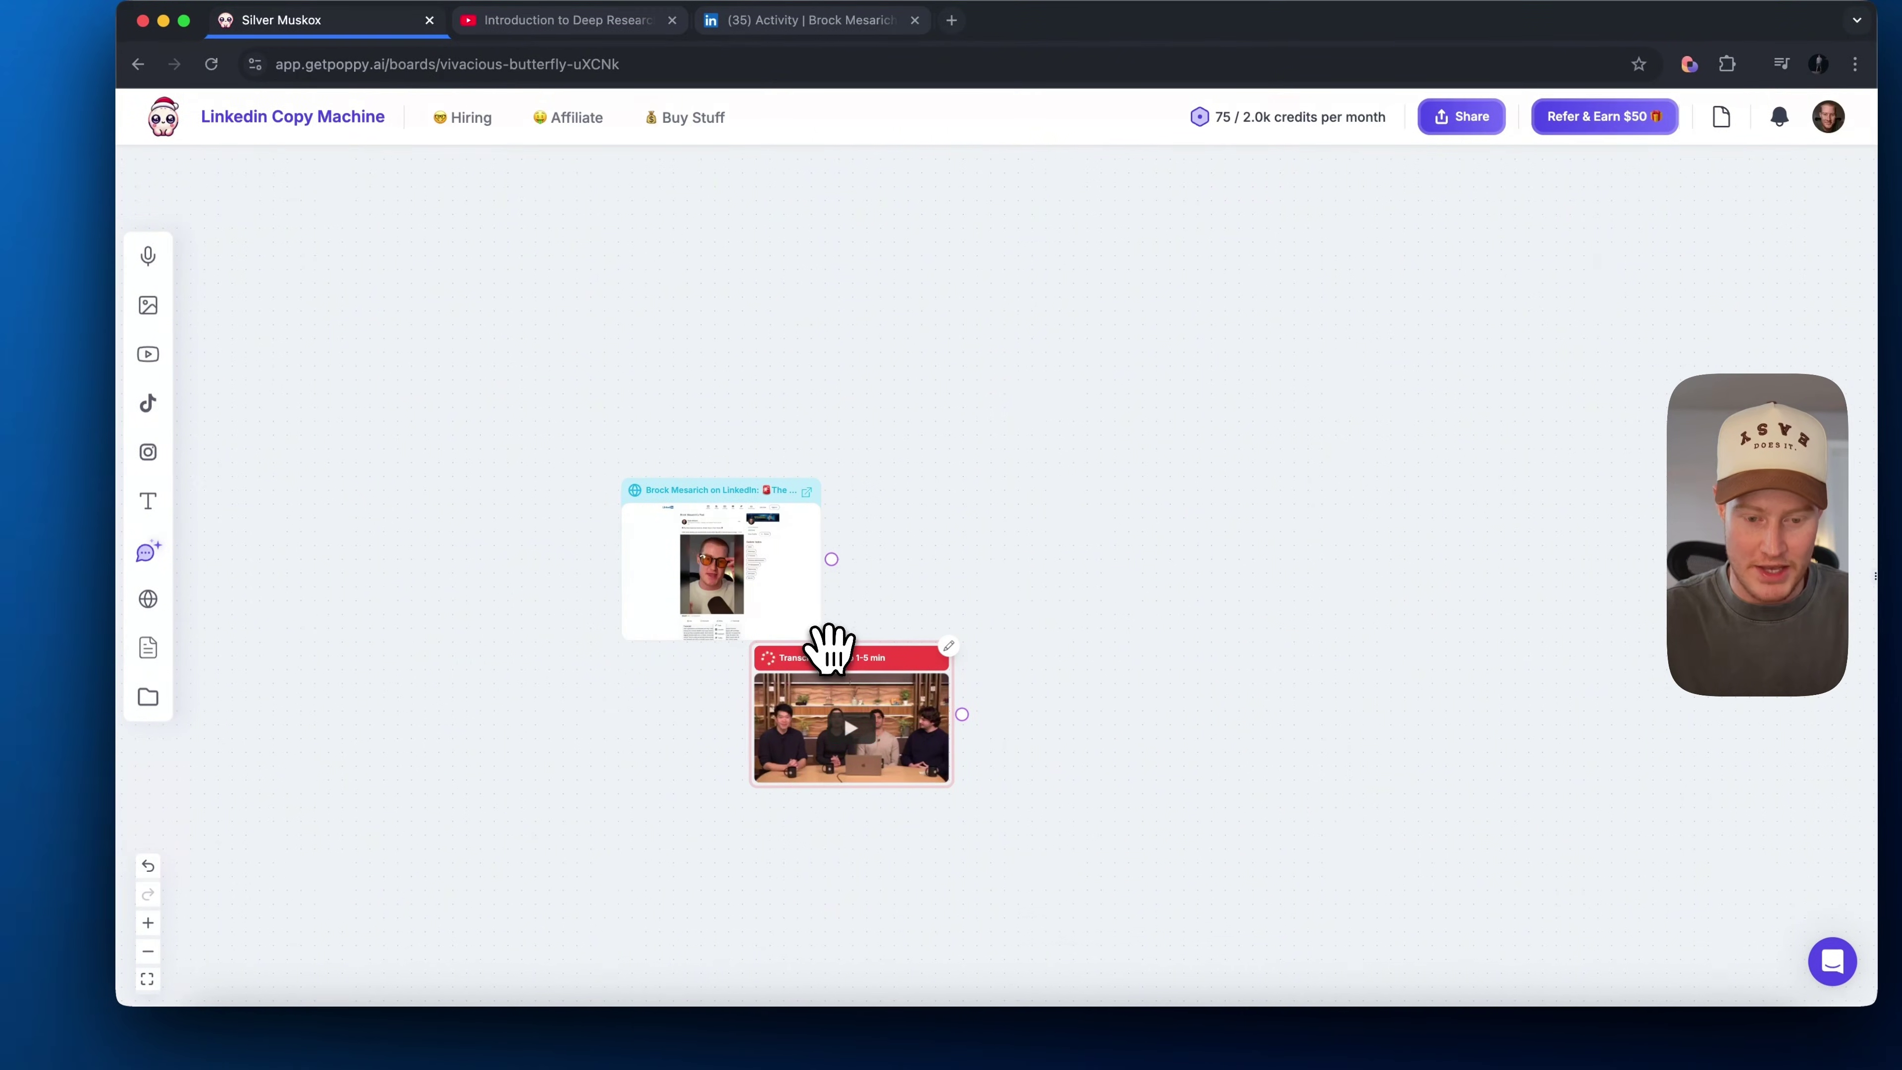
{"action": "left_click_drag", "start_coordinate": [816, 664], "coordinate": [805, 776]}
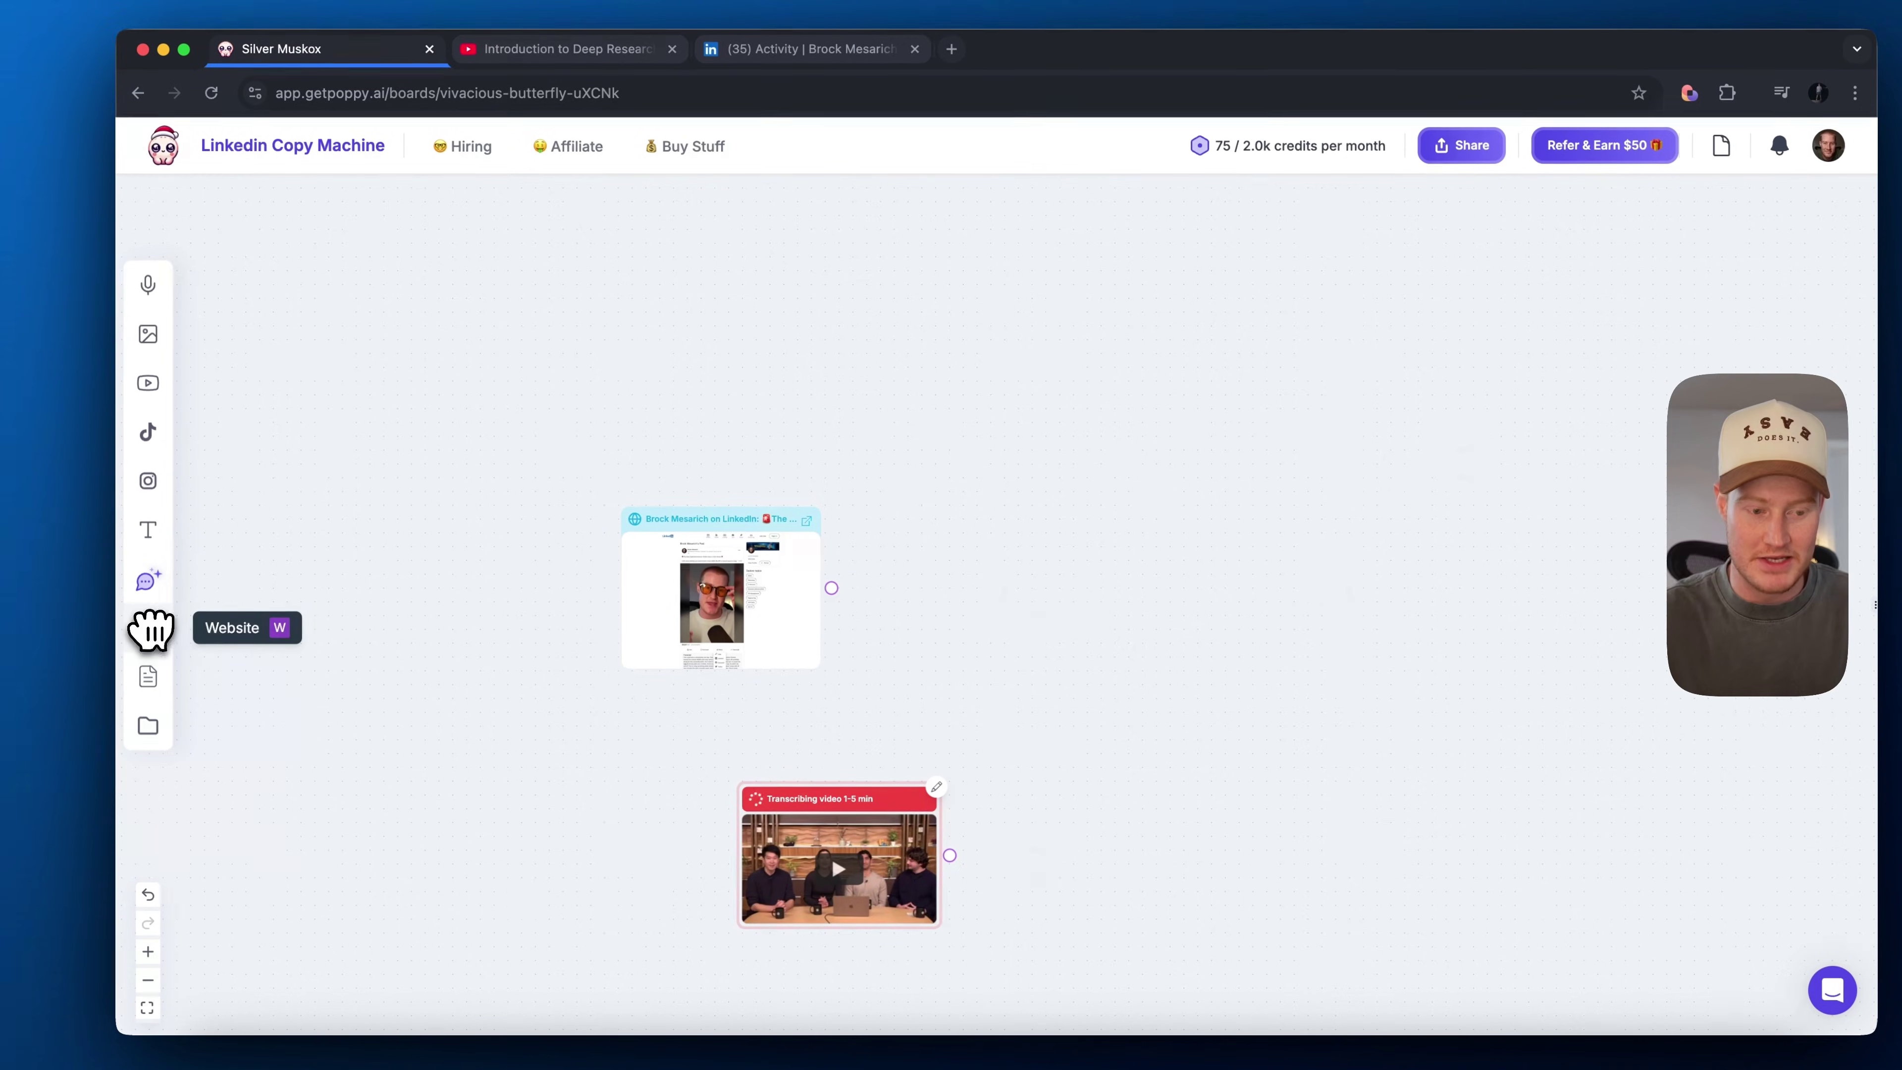
Add an AI Assistant beside the resources and connect both the LinkedIn post and the Deep Research video to it.
{"action": "left_click", "coordinate": [149, 581]}
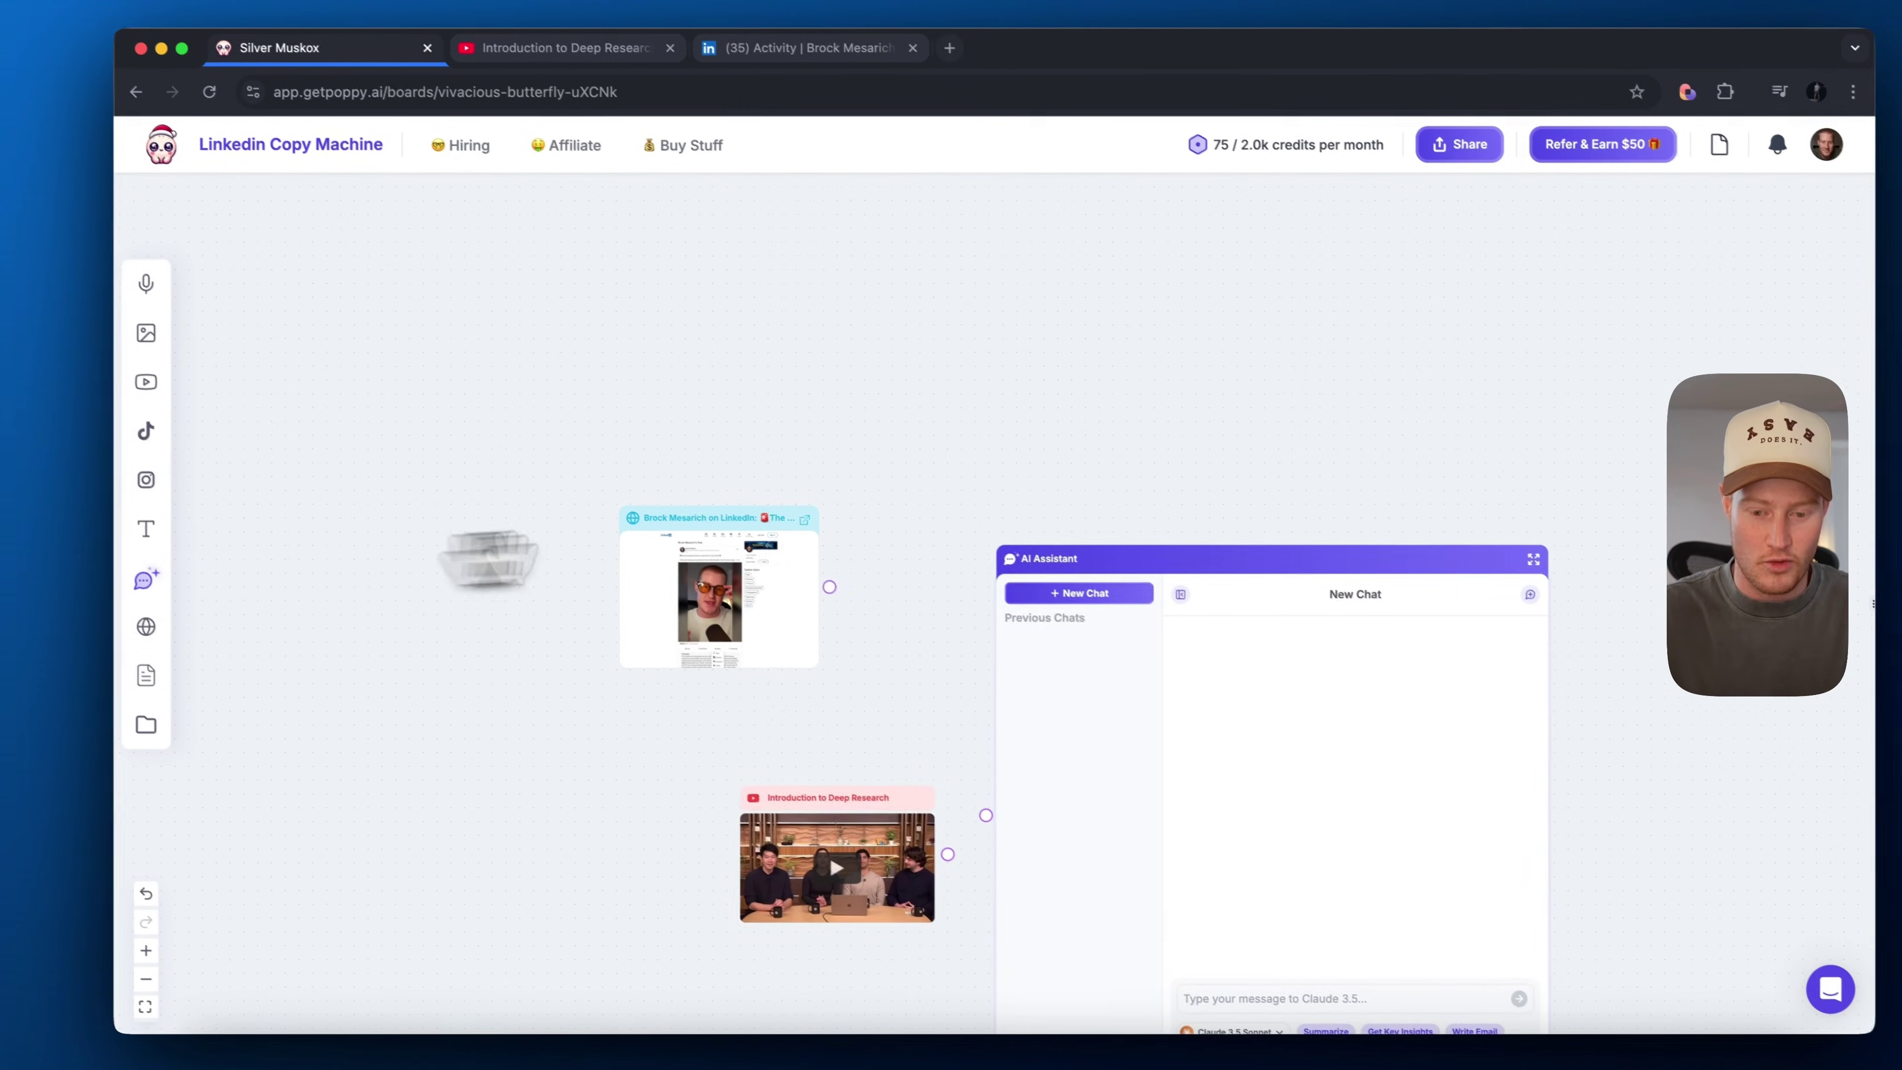
{"action": "left_click_drag", "start_coordinate": [1112, 555], "coordinate": [1183, 406]}
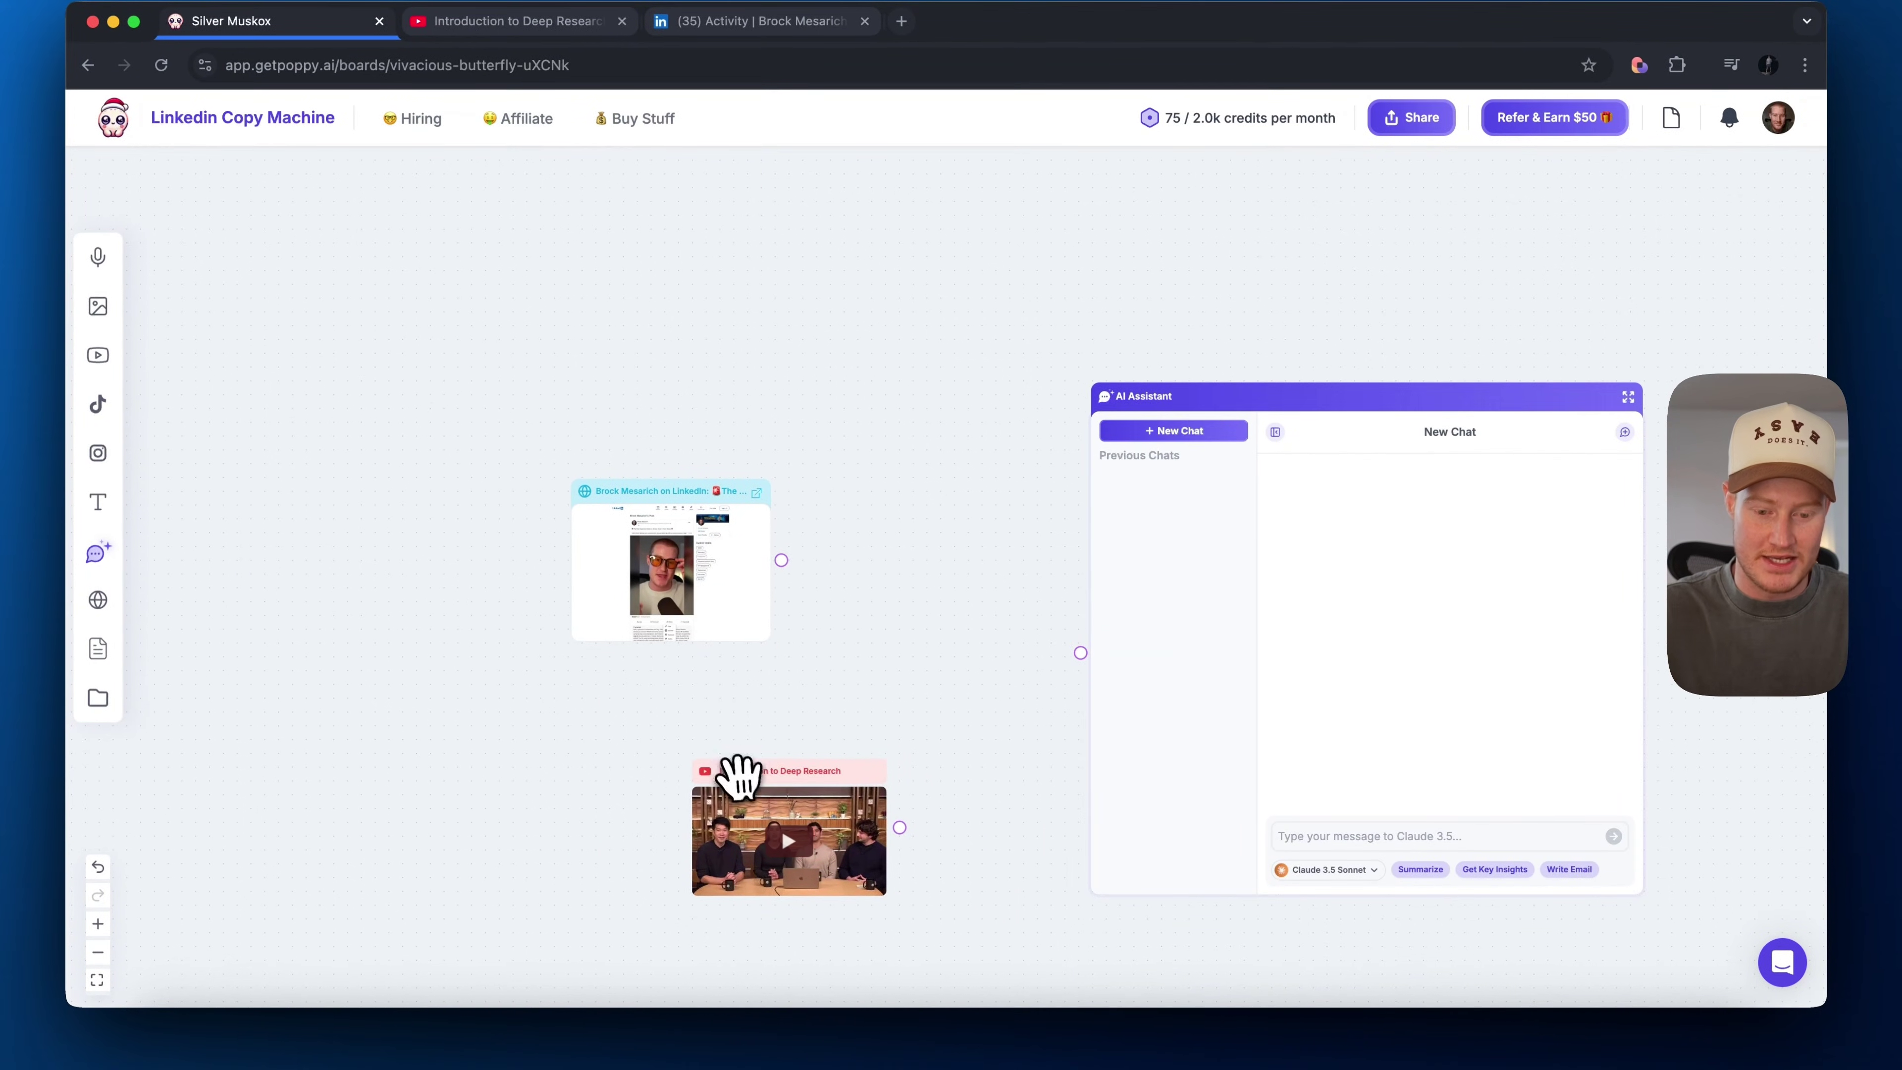
{"action": "left_click_drag", "start_coordinate": [739, 775], "coordinate": [625, 721]}
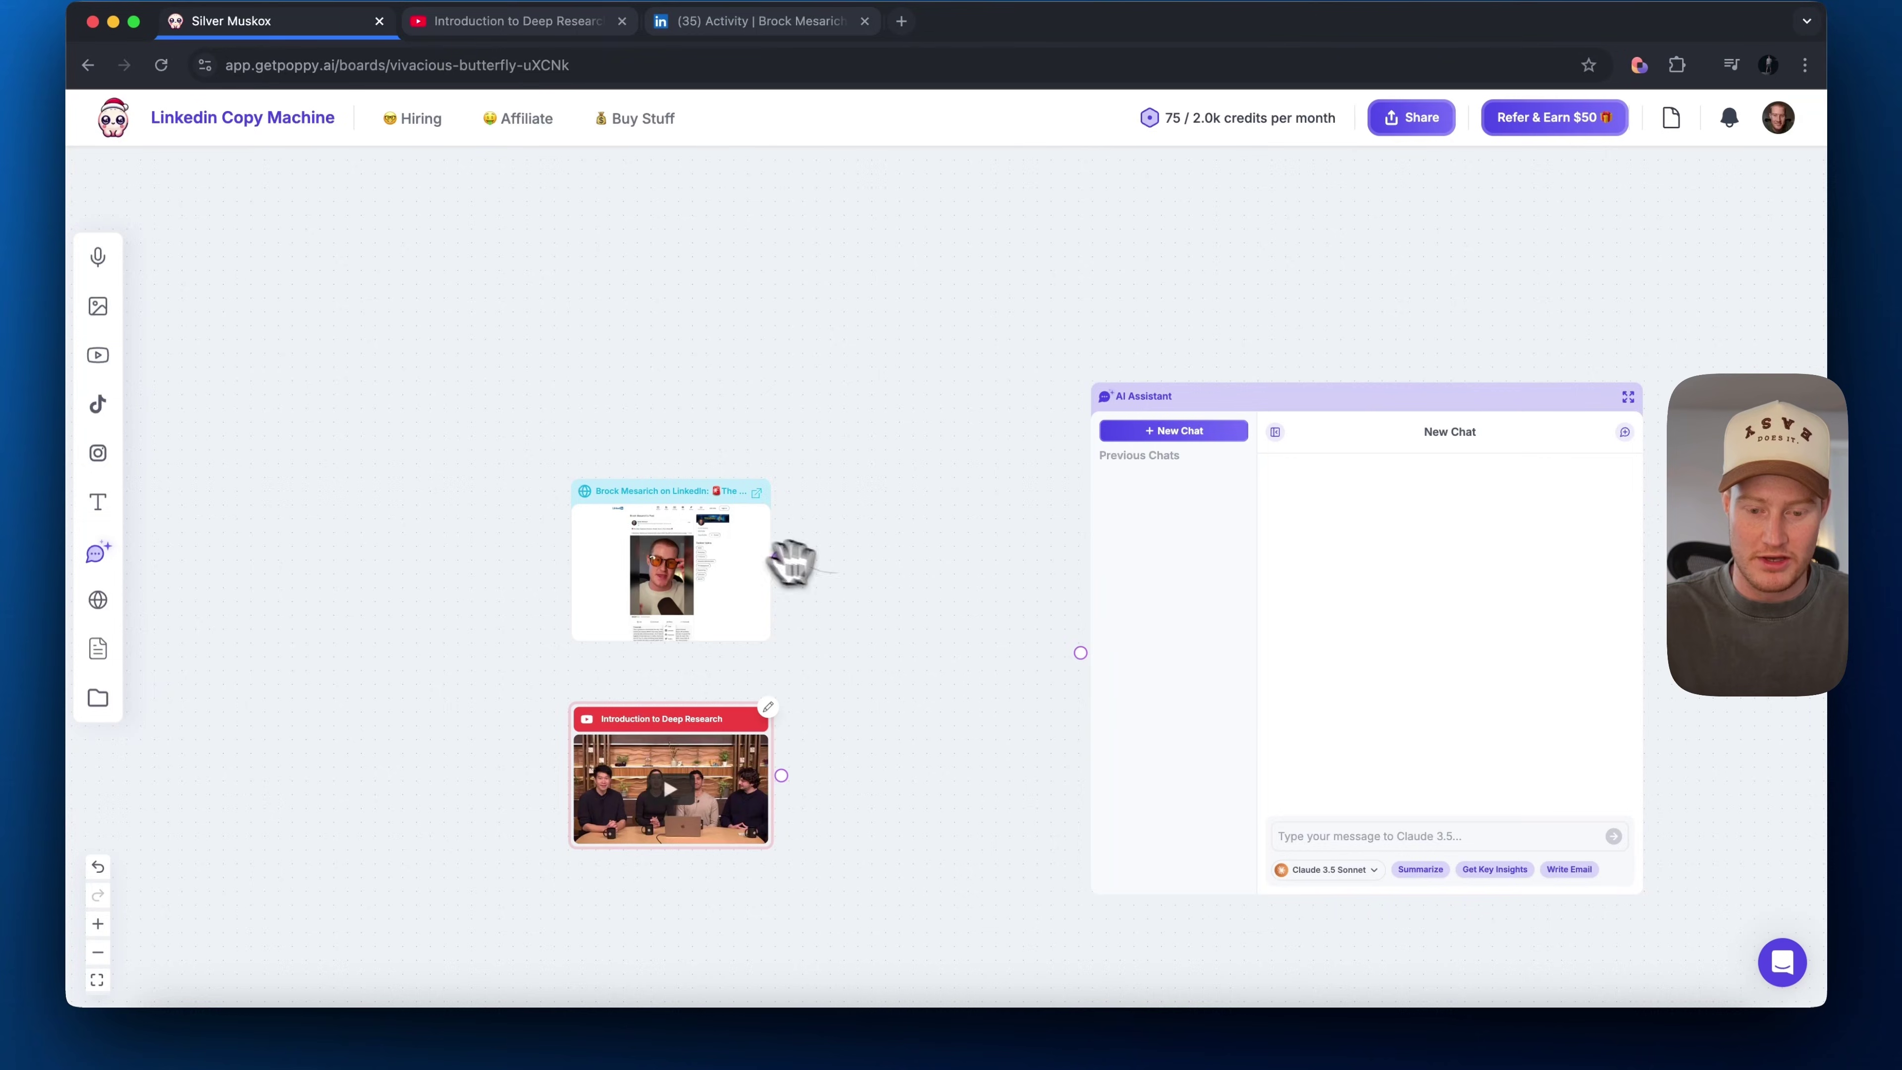
{"action": "left_click_drag", "start_coordinate": [775, 771], "coordinate": [1081, 652]}
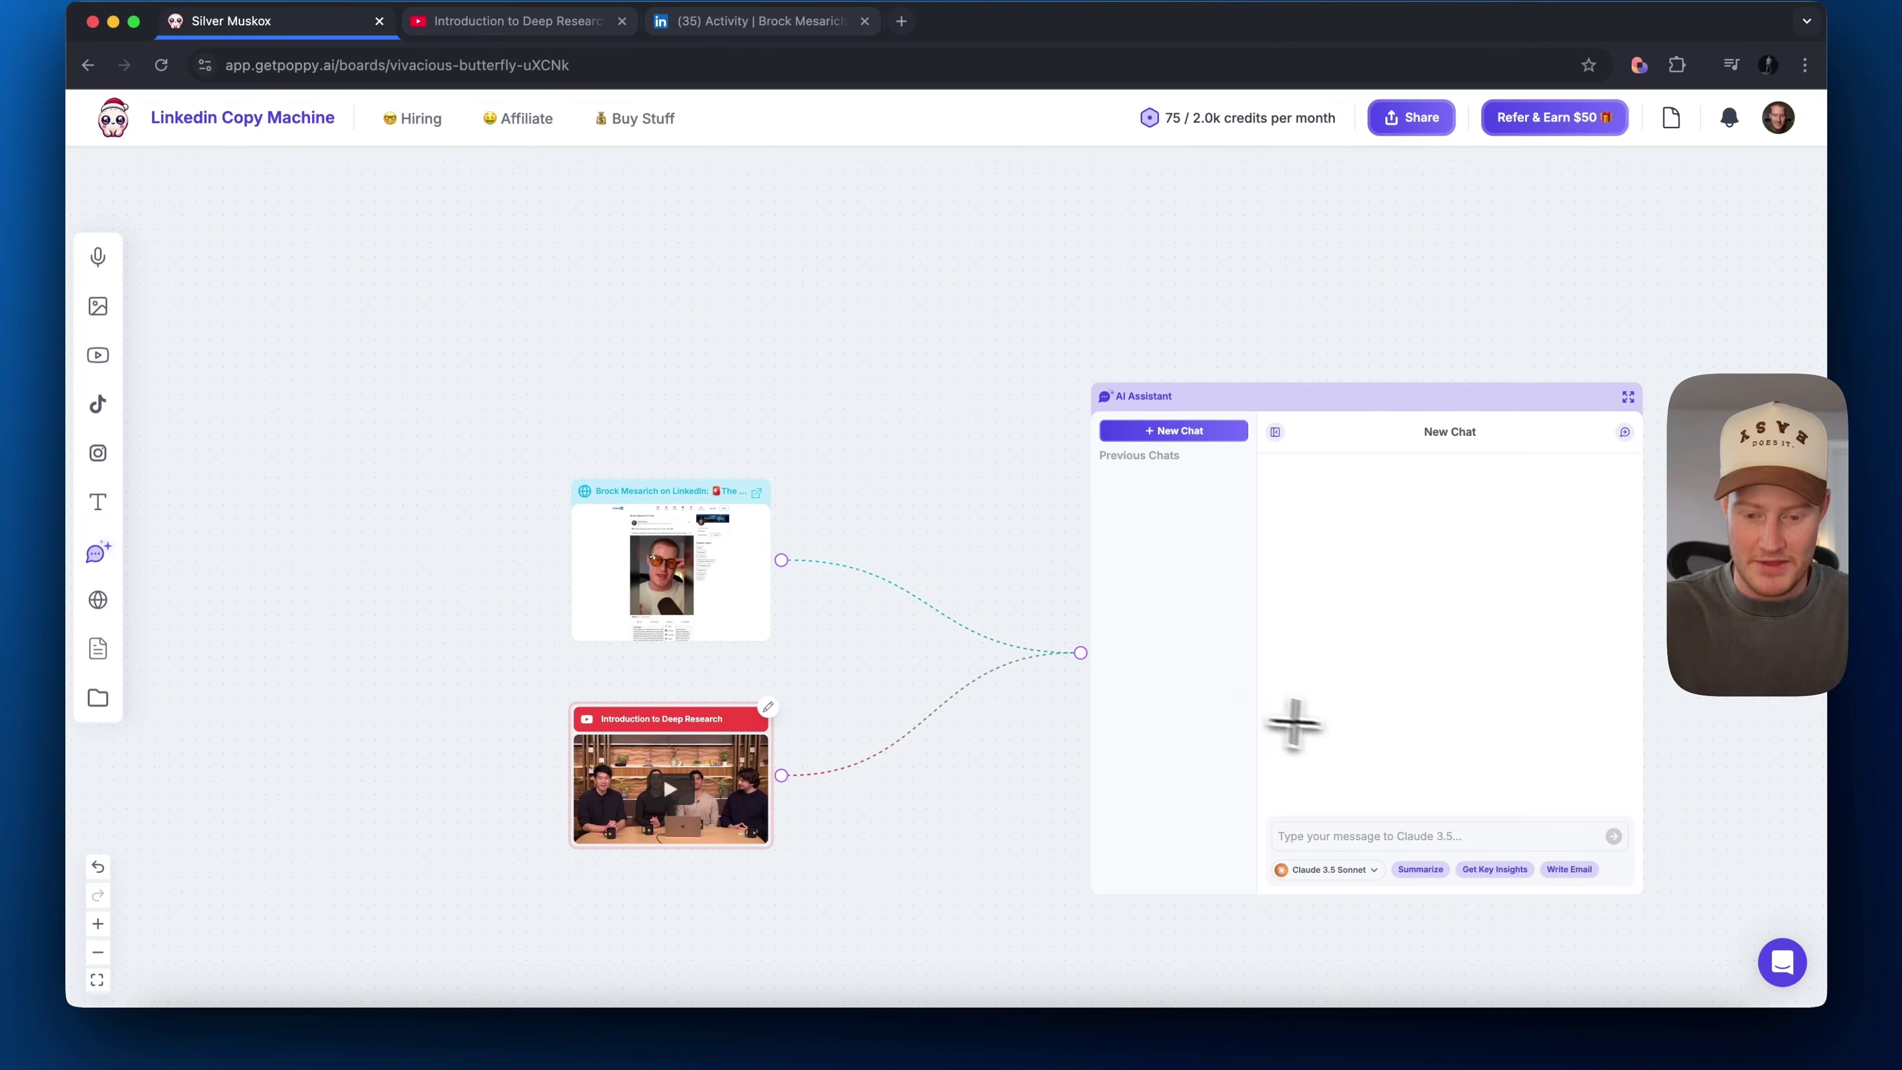
Prompt the assistant to create a LinkedIn post similar to the added one about ChatGPT's new deep research tool, using the included video for product info.
{"action": "left_click", "coordinate": [1387, 837]}
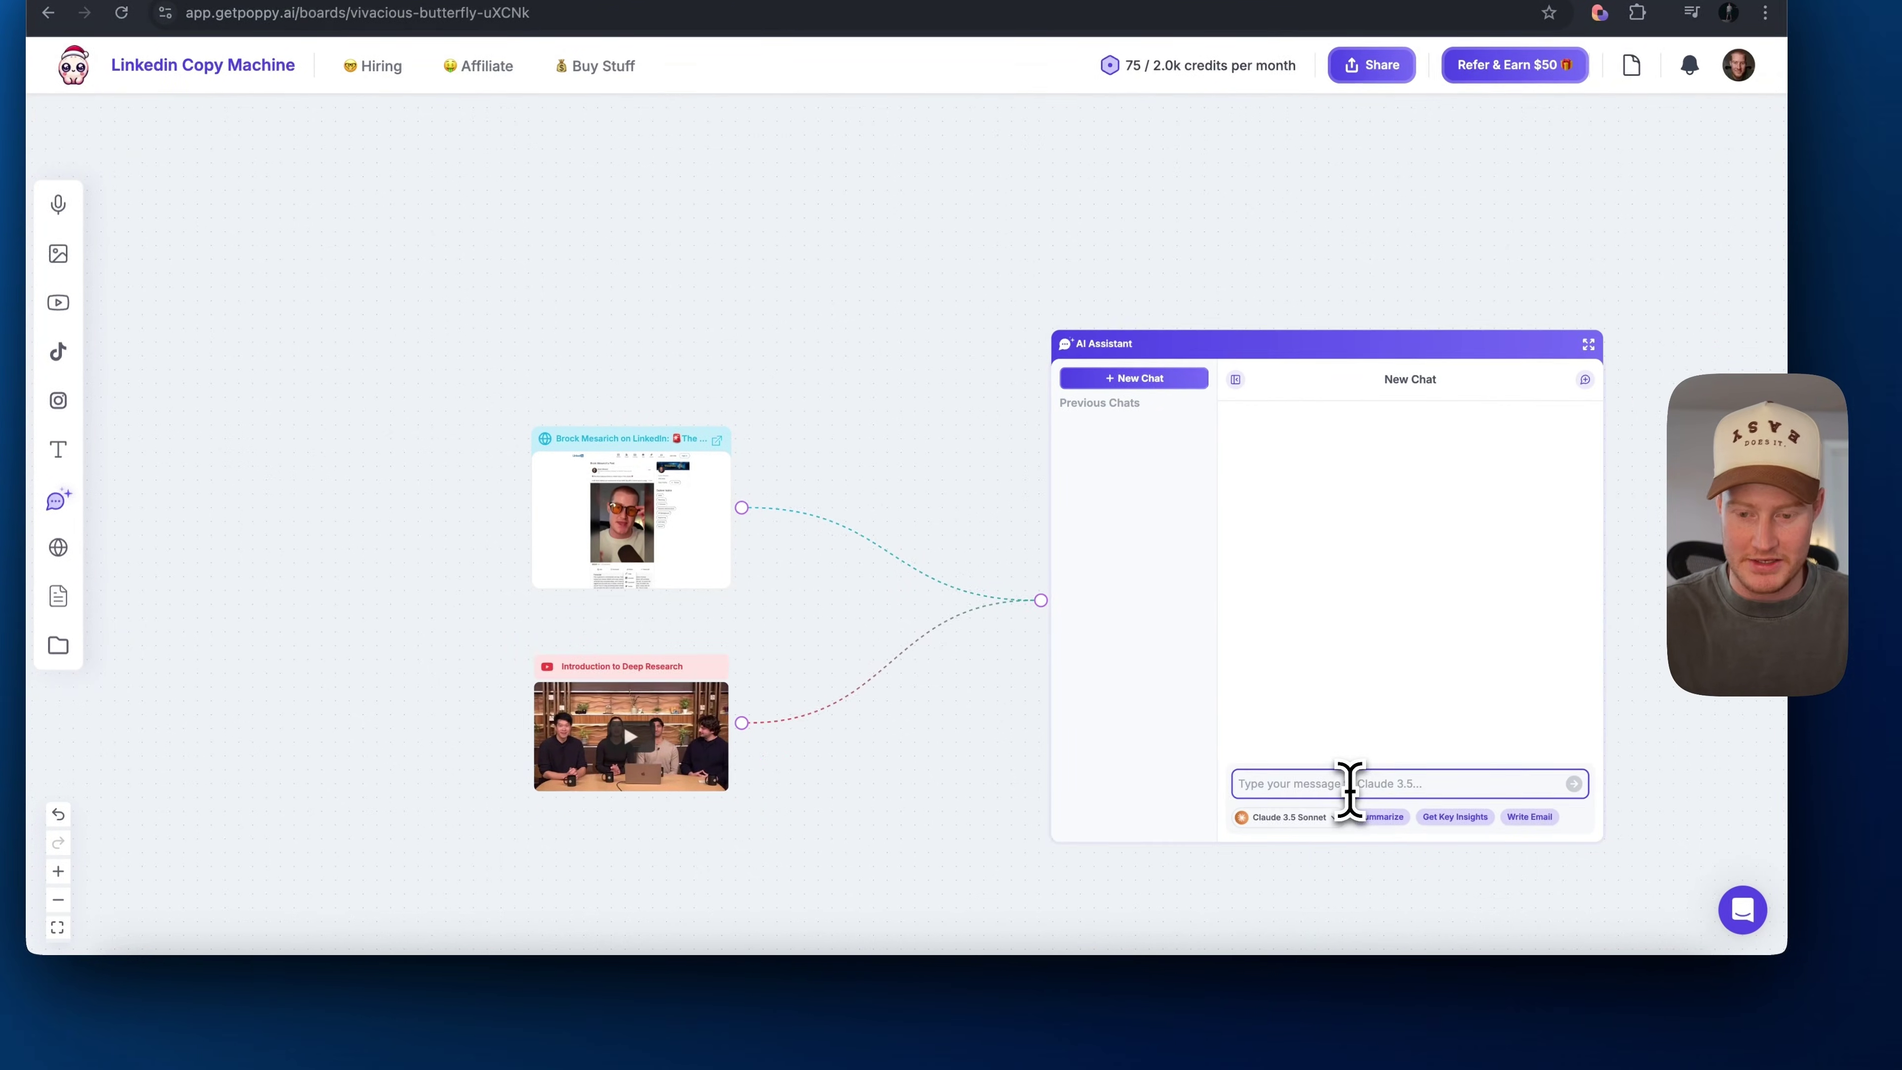
{"action": "type", "text": "Create a linkedin post similar to the one I added as a resr"}
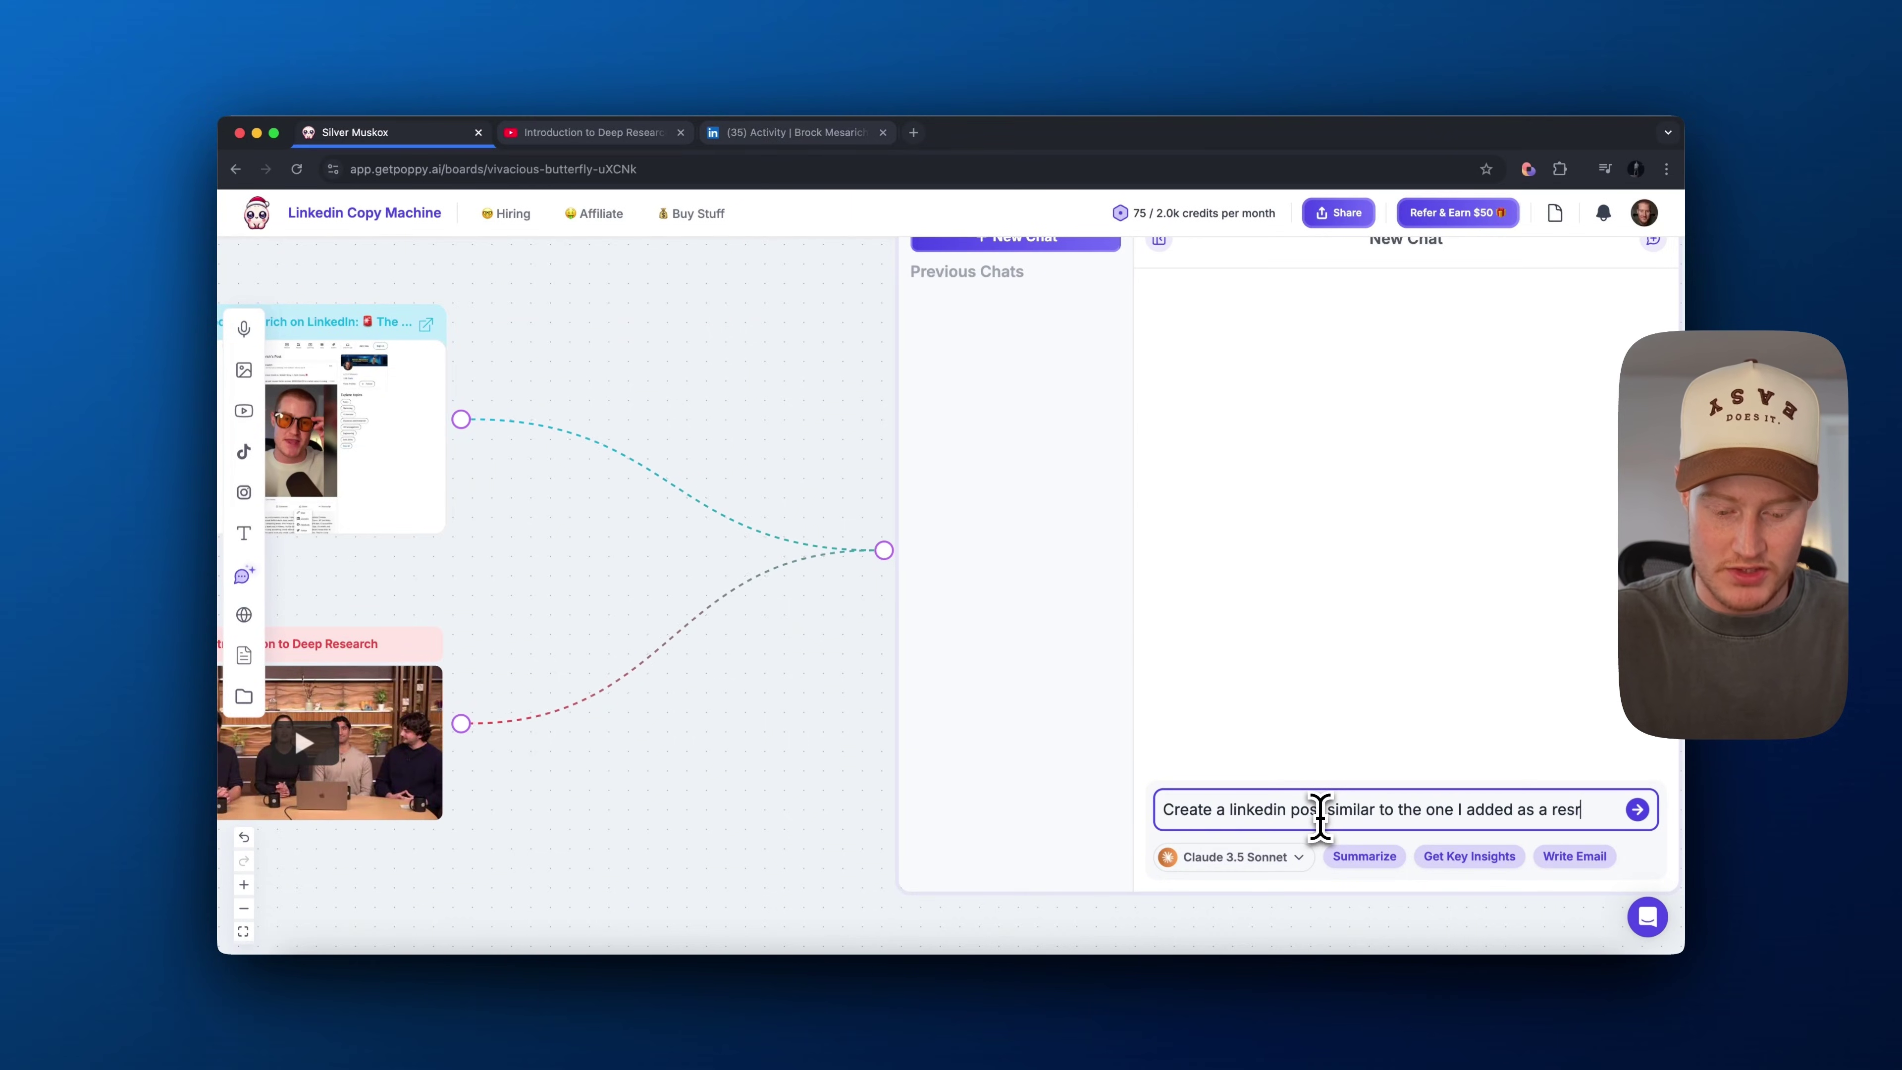
{"action": "type", "text": "urce and create it about the new deep research too"}
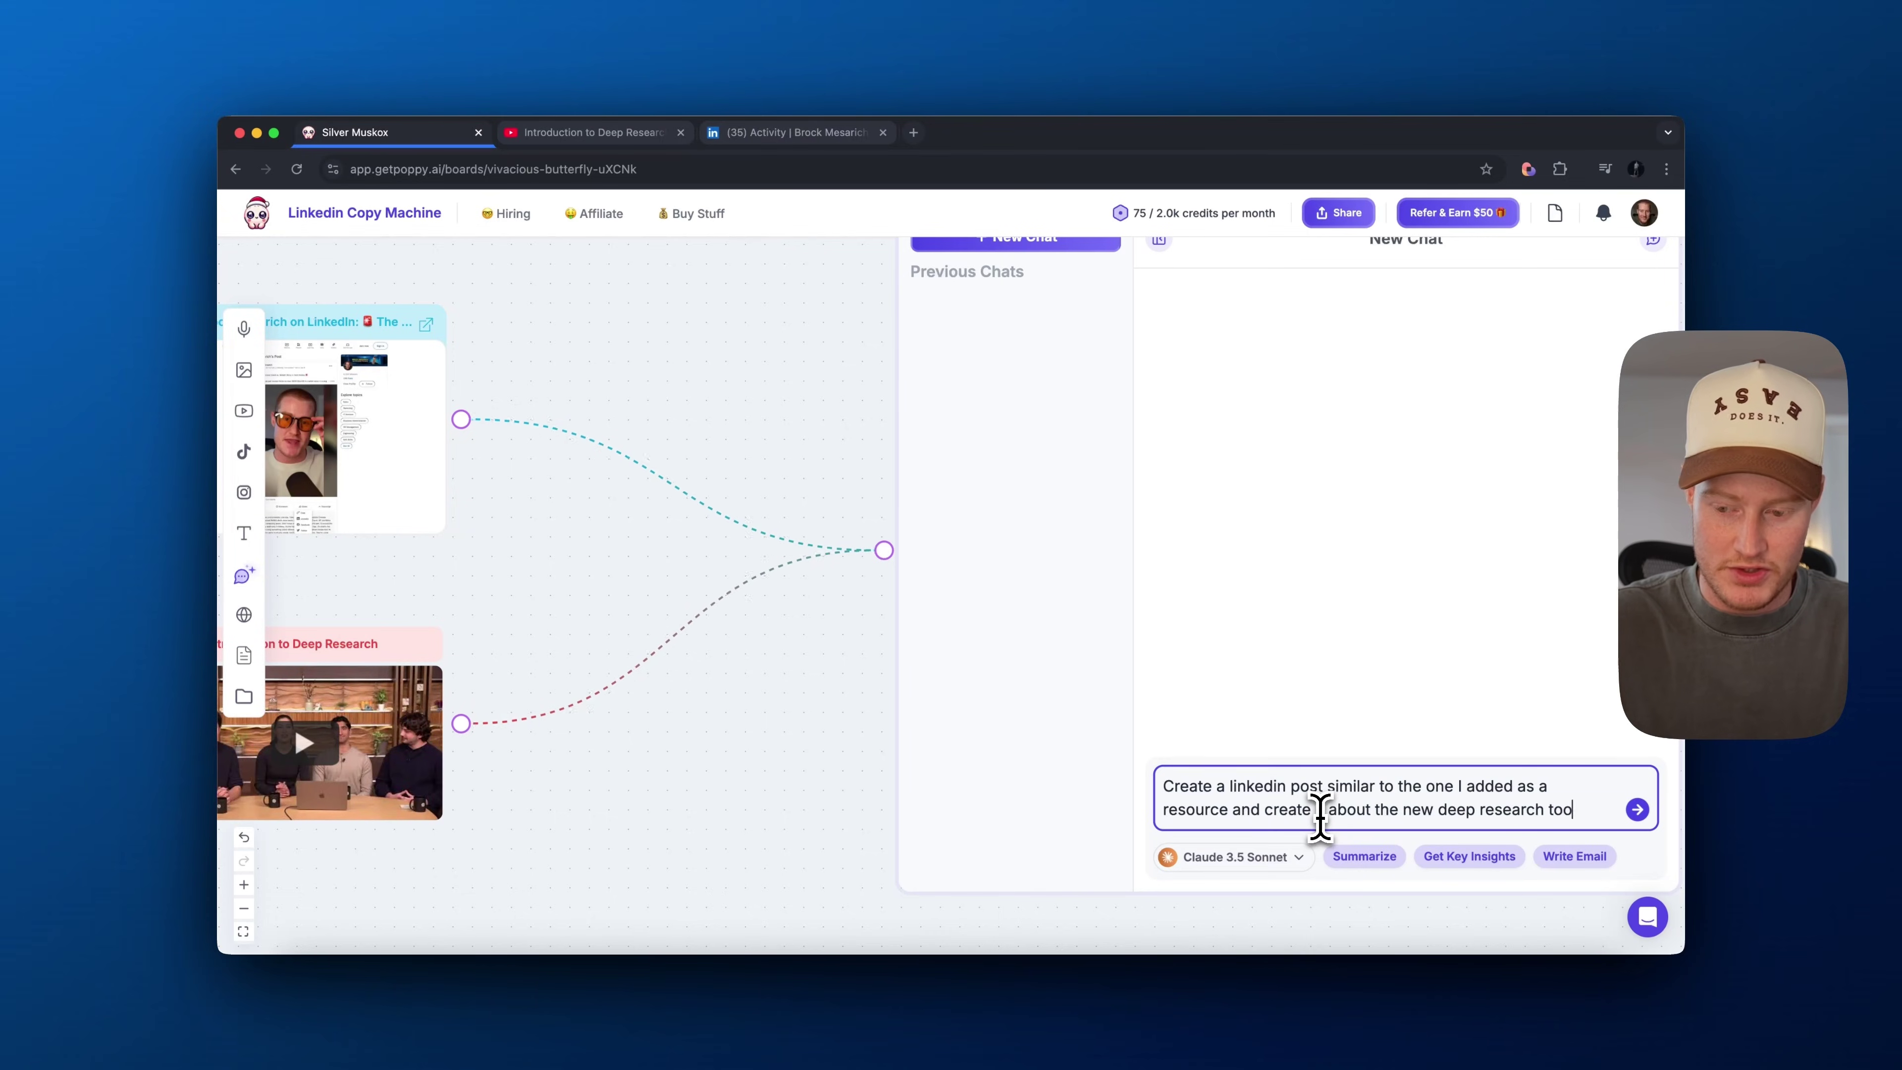
{"action": "type", "text": "Cha"}
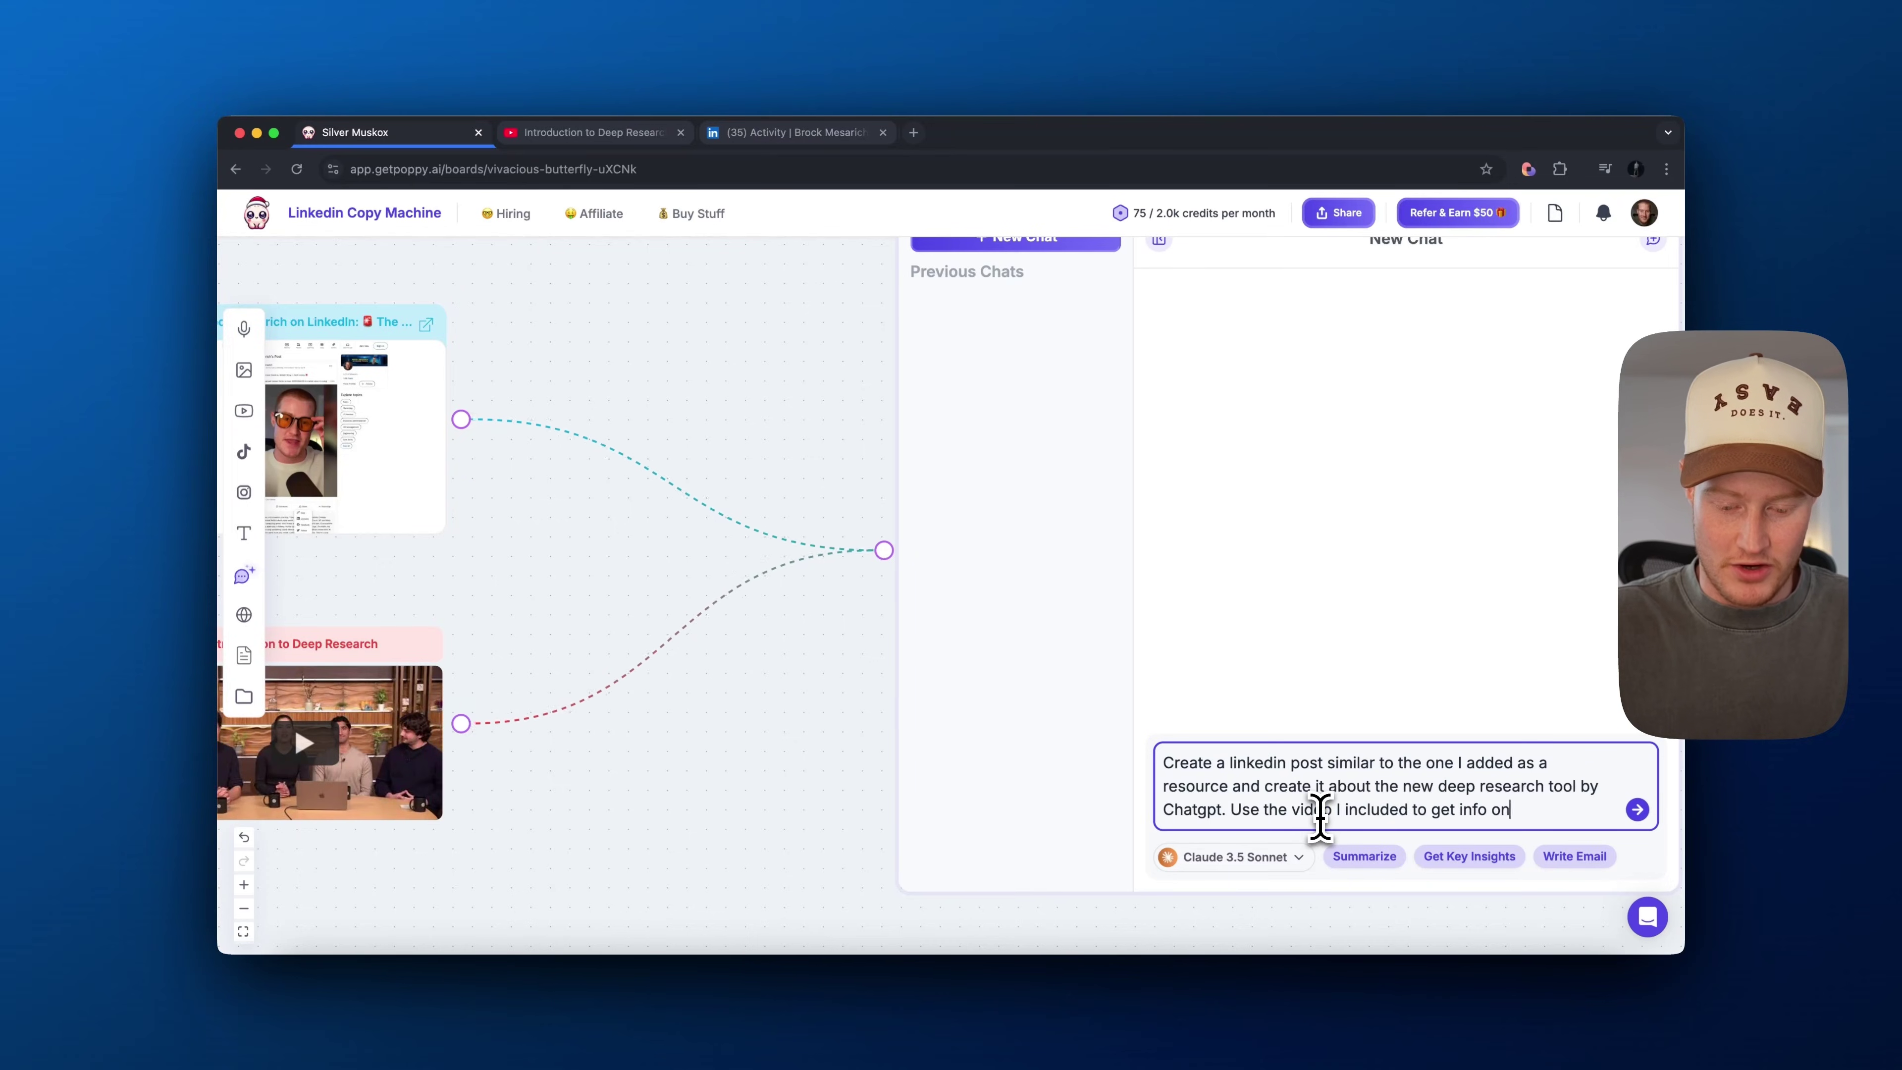
{"action": "type", "text": "ct, in order to create the best copy possible for a linkedin post"}
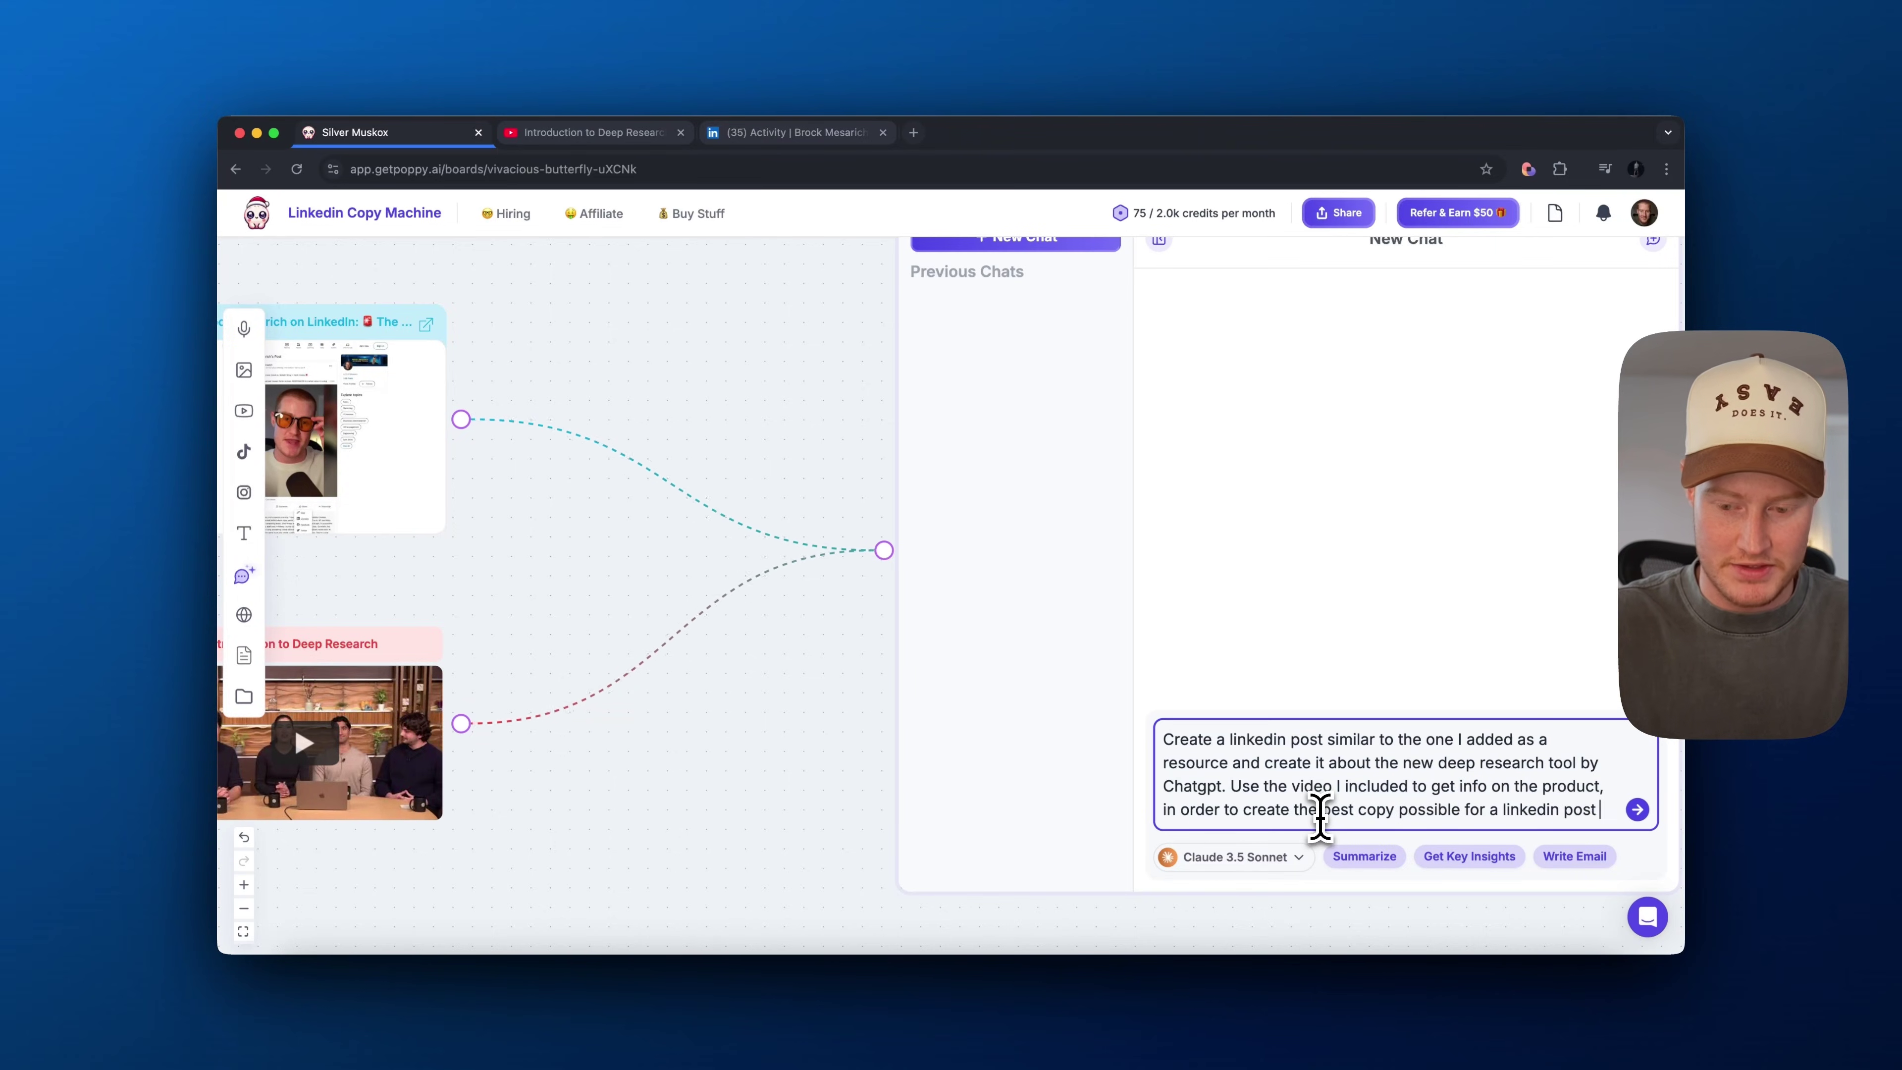
{"action": "key", "text": "Return"}
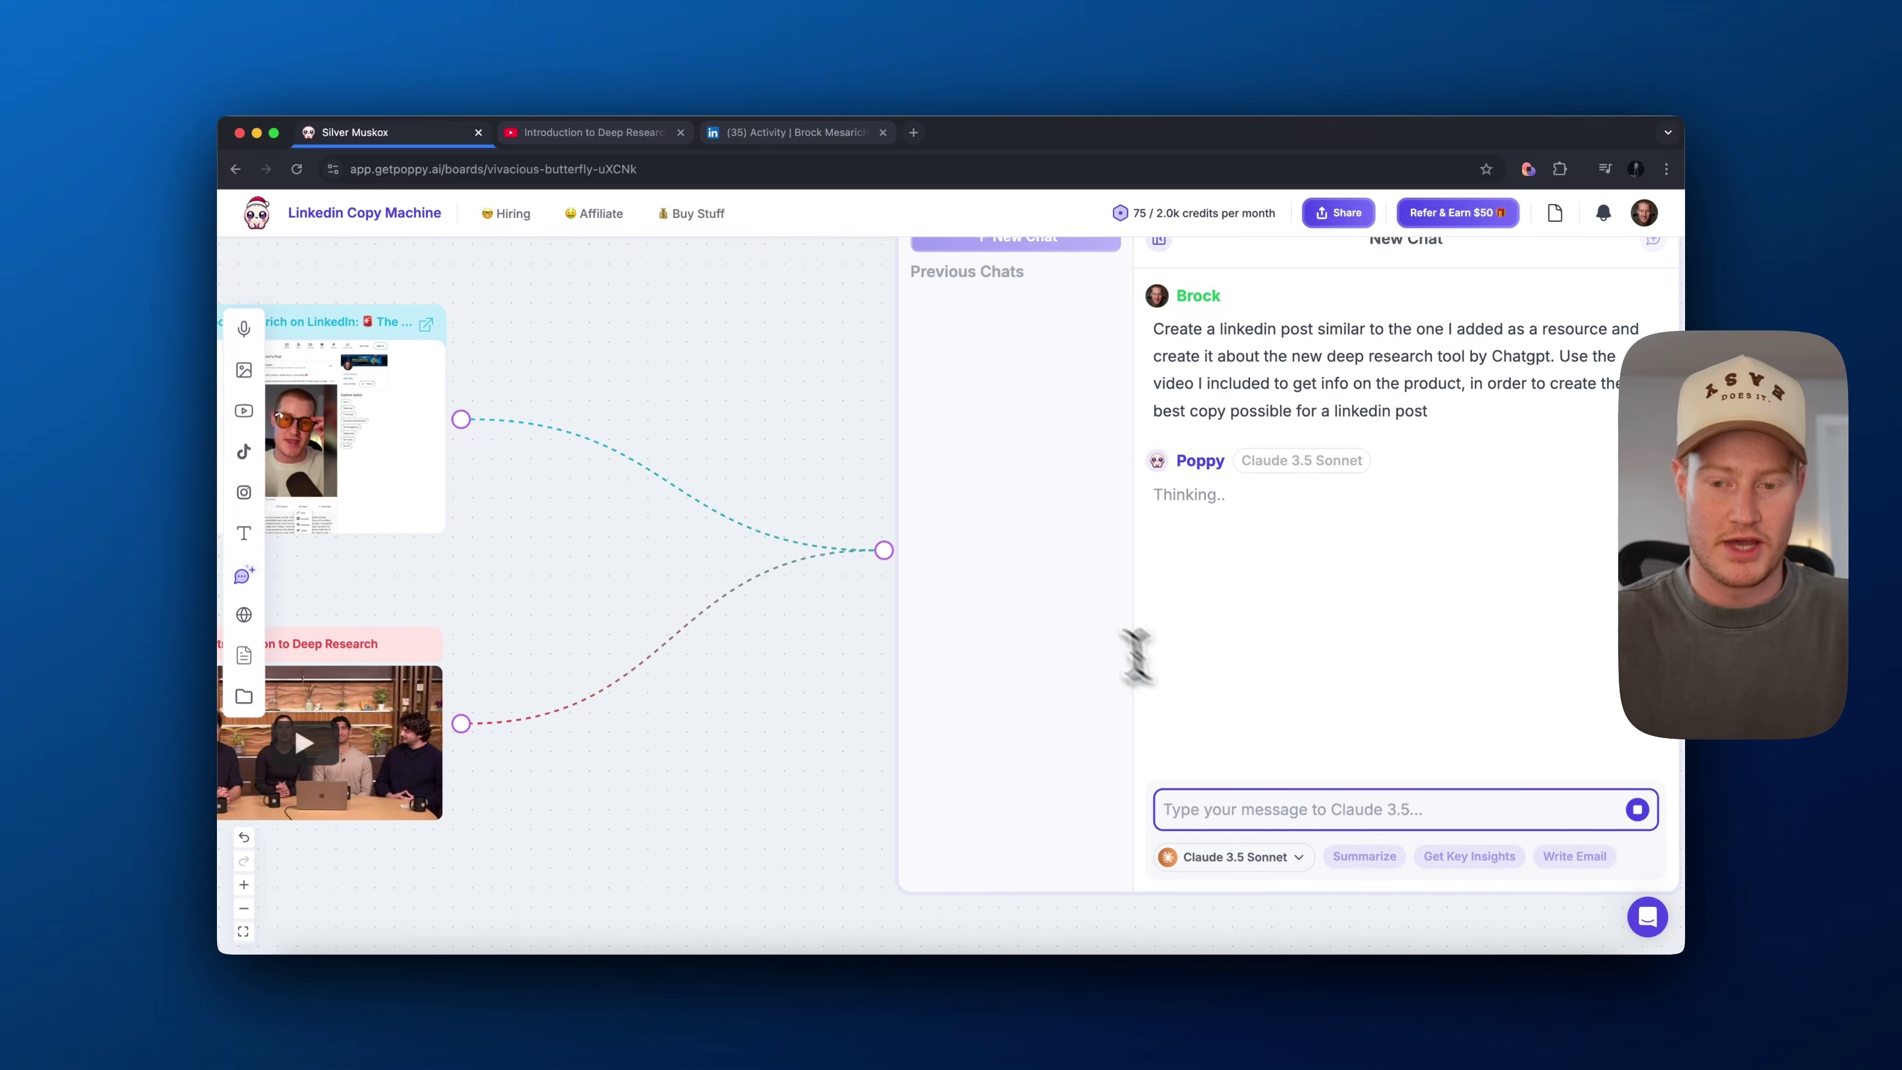
Read the generated LinkedIn post about Deep Research from its headline through to the hashtags.
{"action": "scroll", "coordinate": [670, 533], "scroll_direction": "down", "scroll_amount": 2}
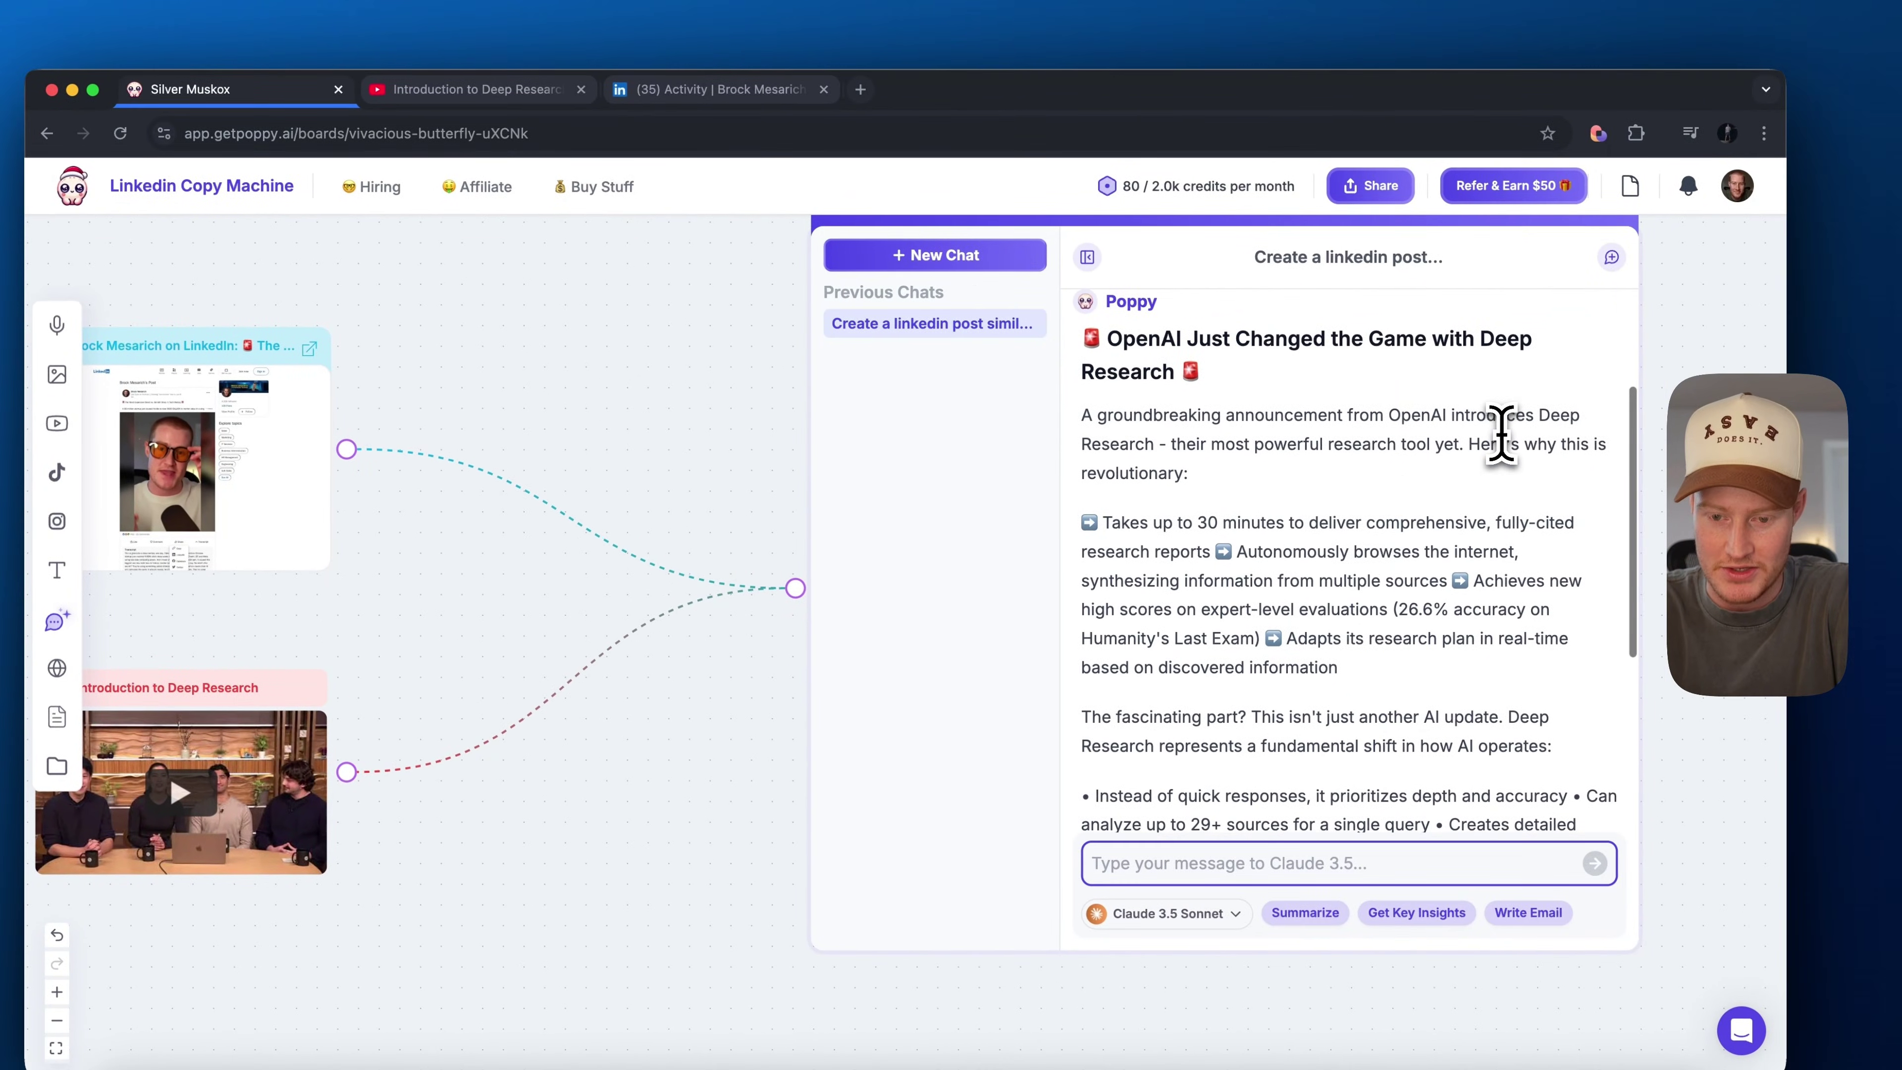
{"action": "scroll", "coordinate": [1264, 434], "scroll_direction": "down", "scroll_amount": 3}
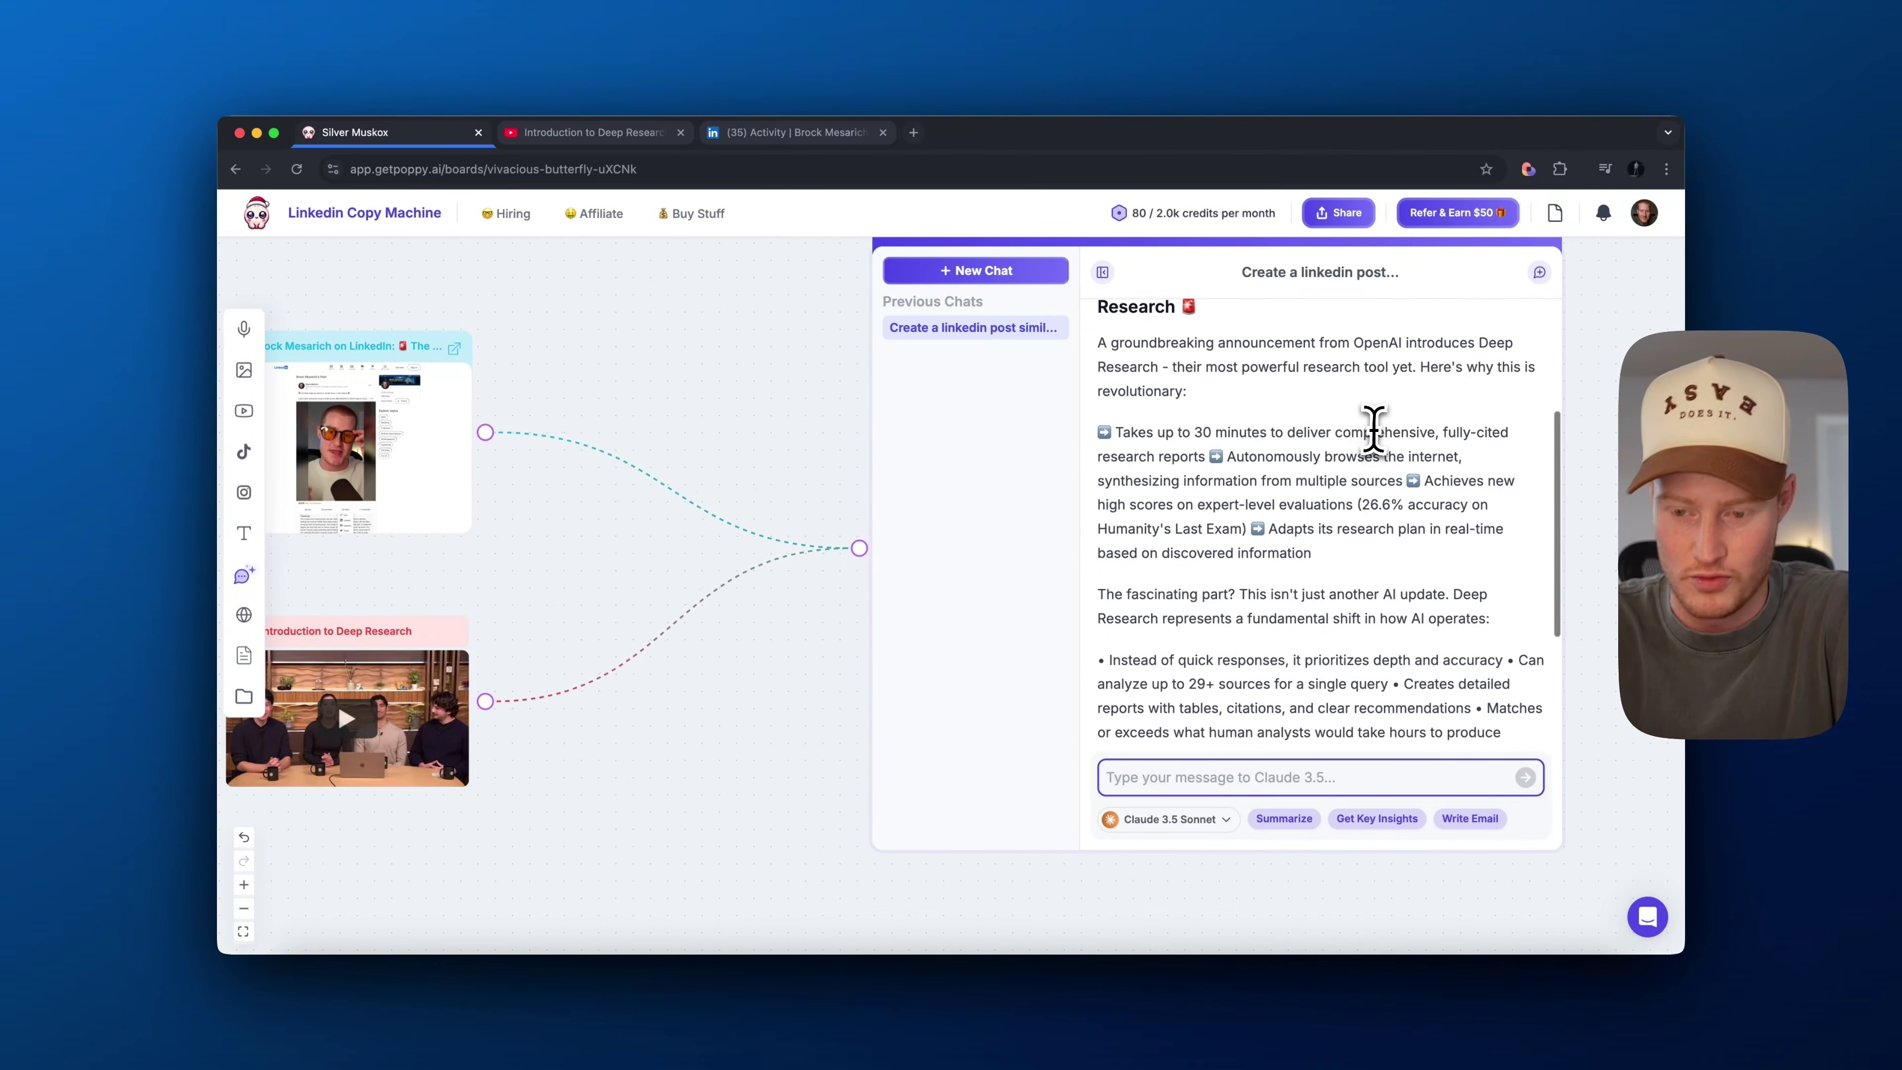
{"action": "left_click_drag", "start_coordinate": [1118, 356], "coordinate": [1453, 357]}
{"action": "scroll", "coordinate": [1331, 496], "scroll_direction": "down", "scroll_amount": 3}
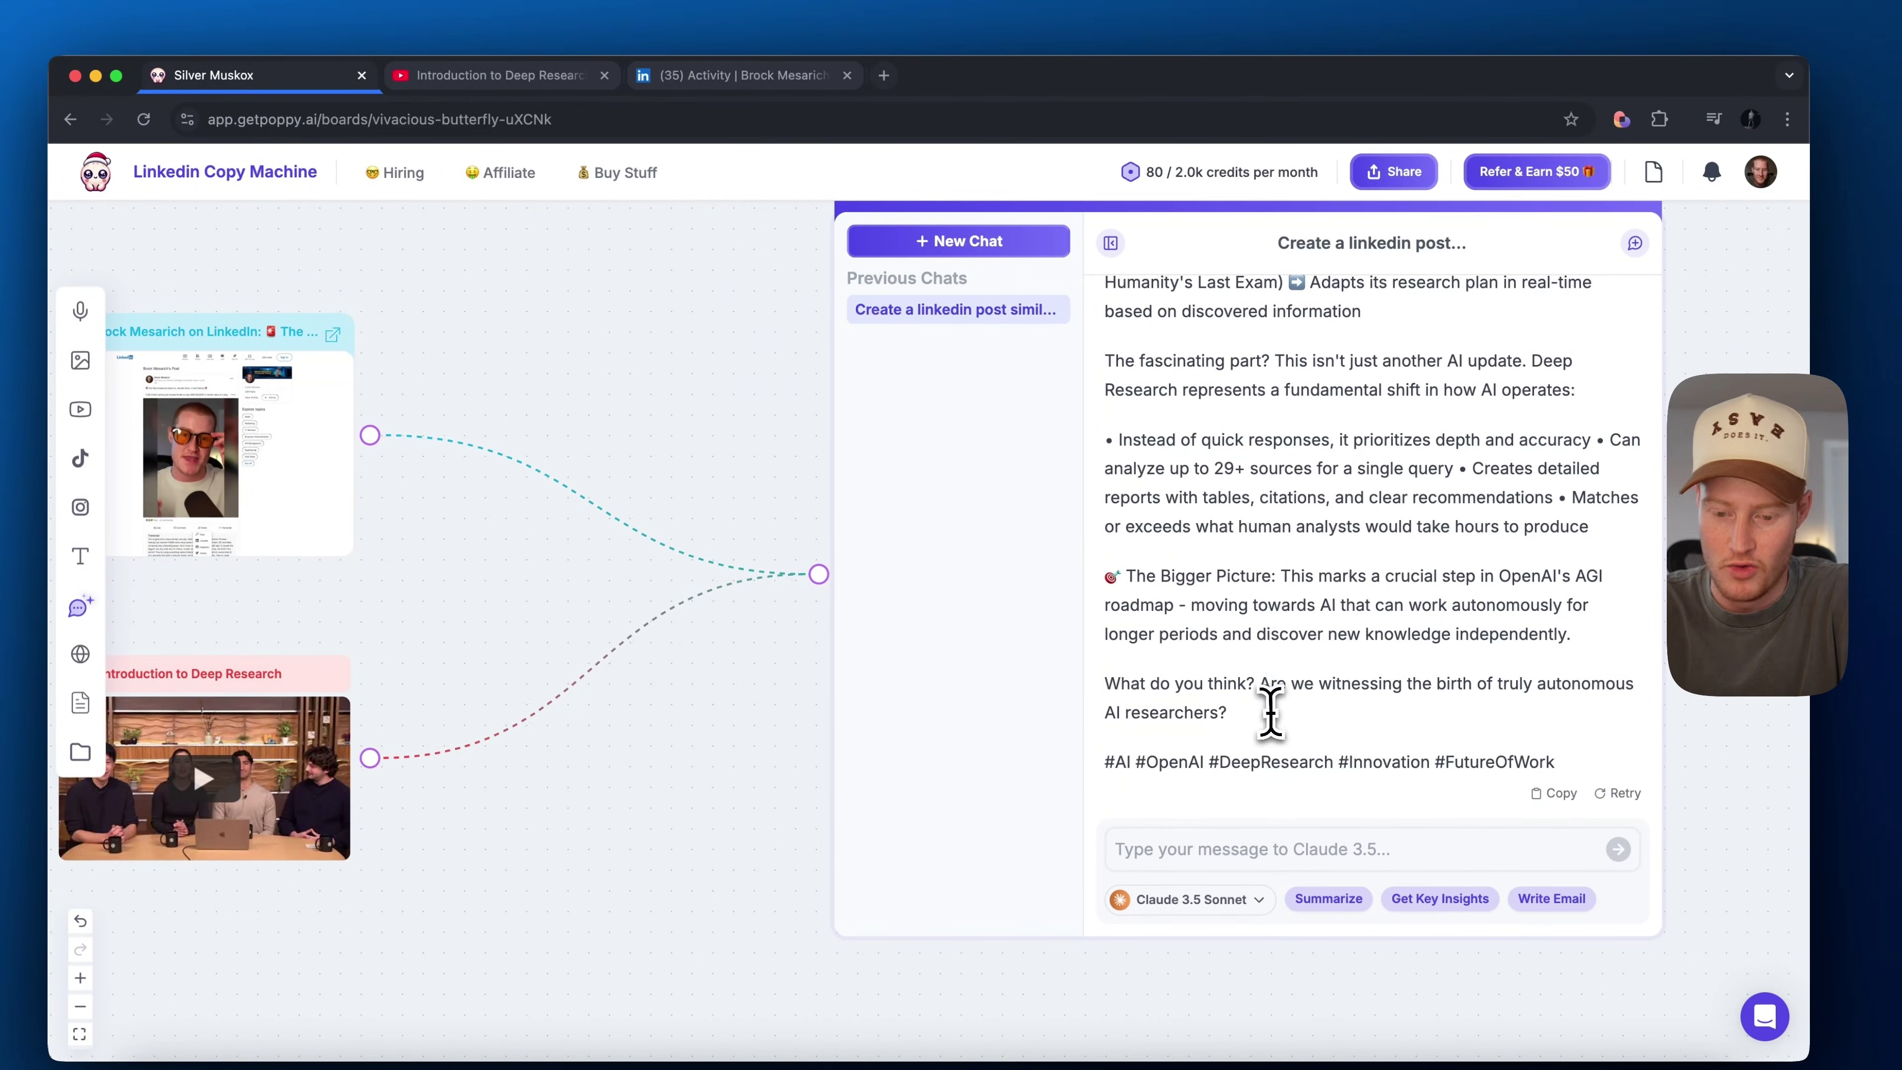
{"action": "left_click_drag", "start_coordinate": [1271, 712], "coordinate": [1077, 436]}
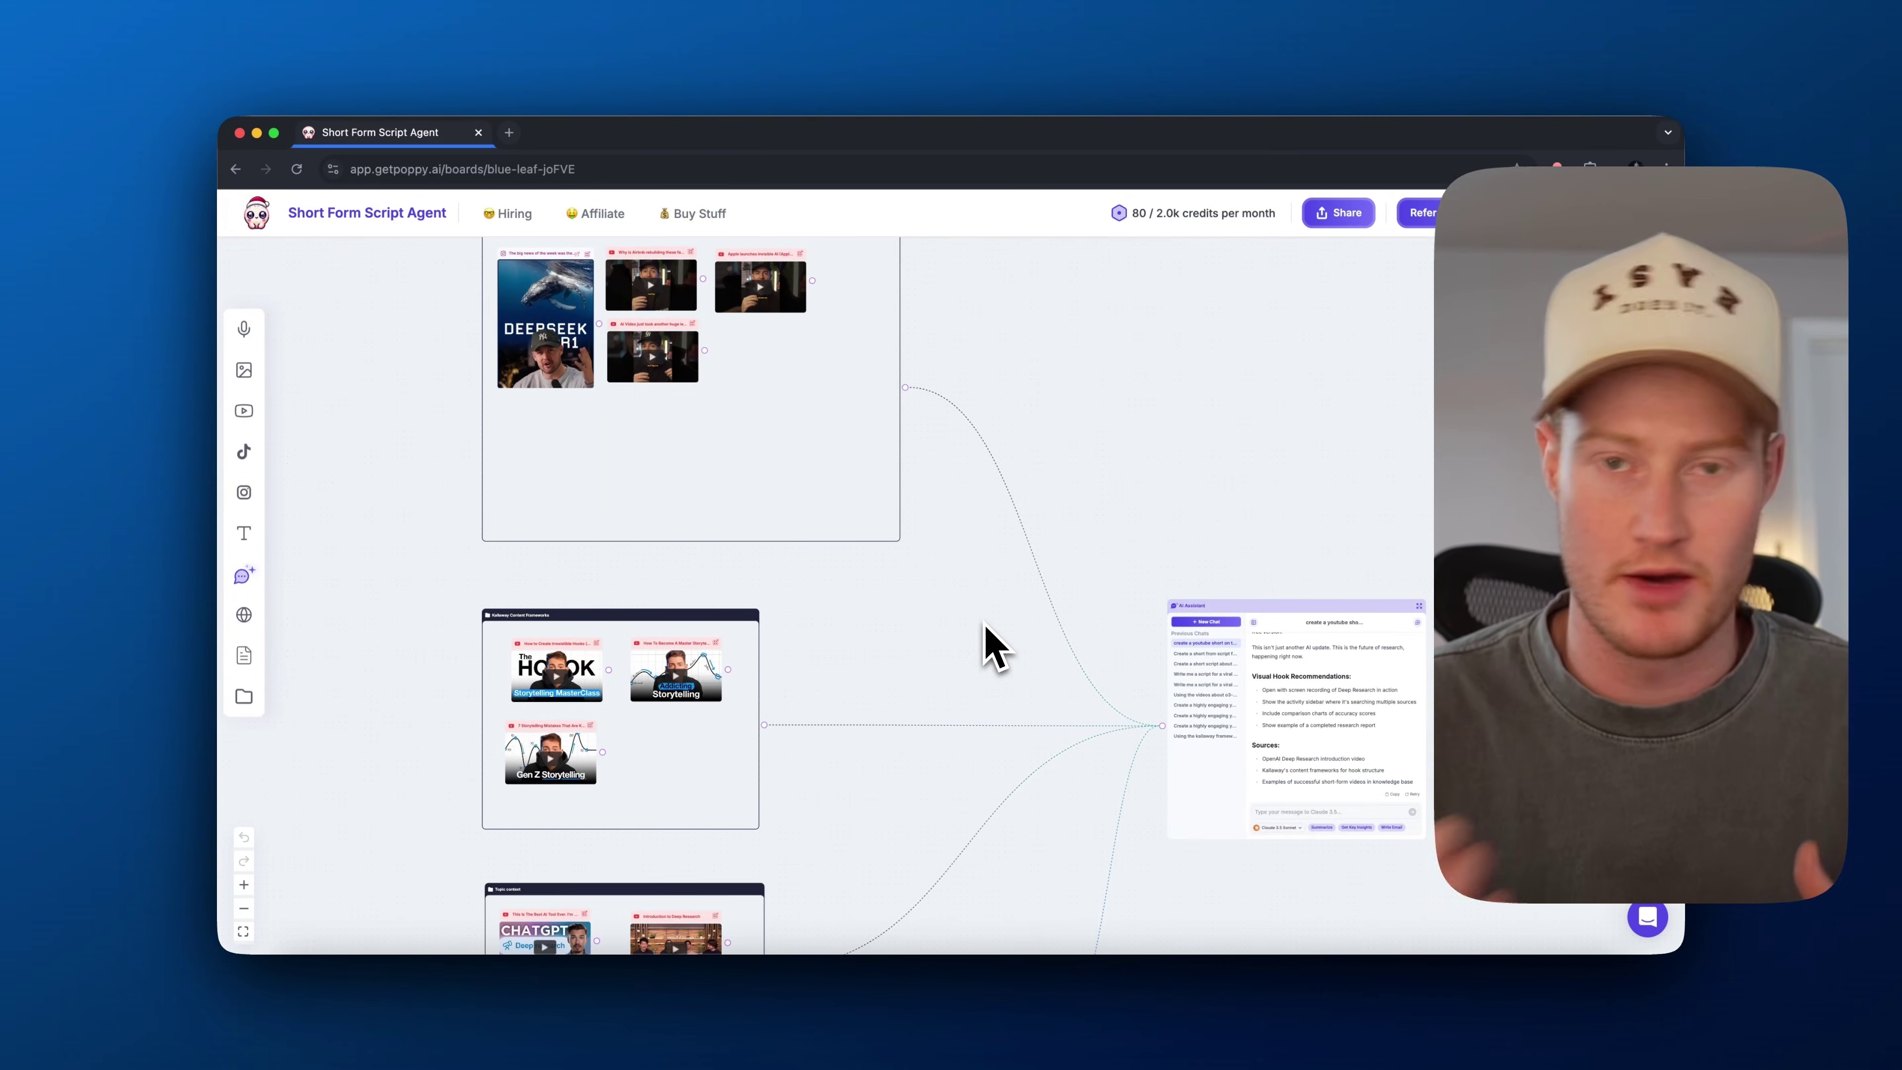
{"action": "scroll", "coordinate": [987, 630], "scroll_direction": "down", "scroll_amount": 3}
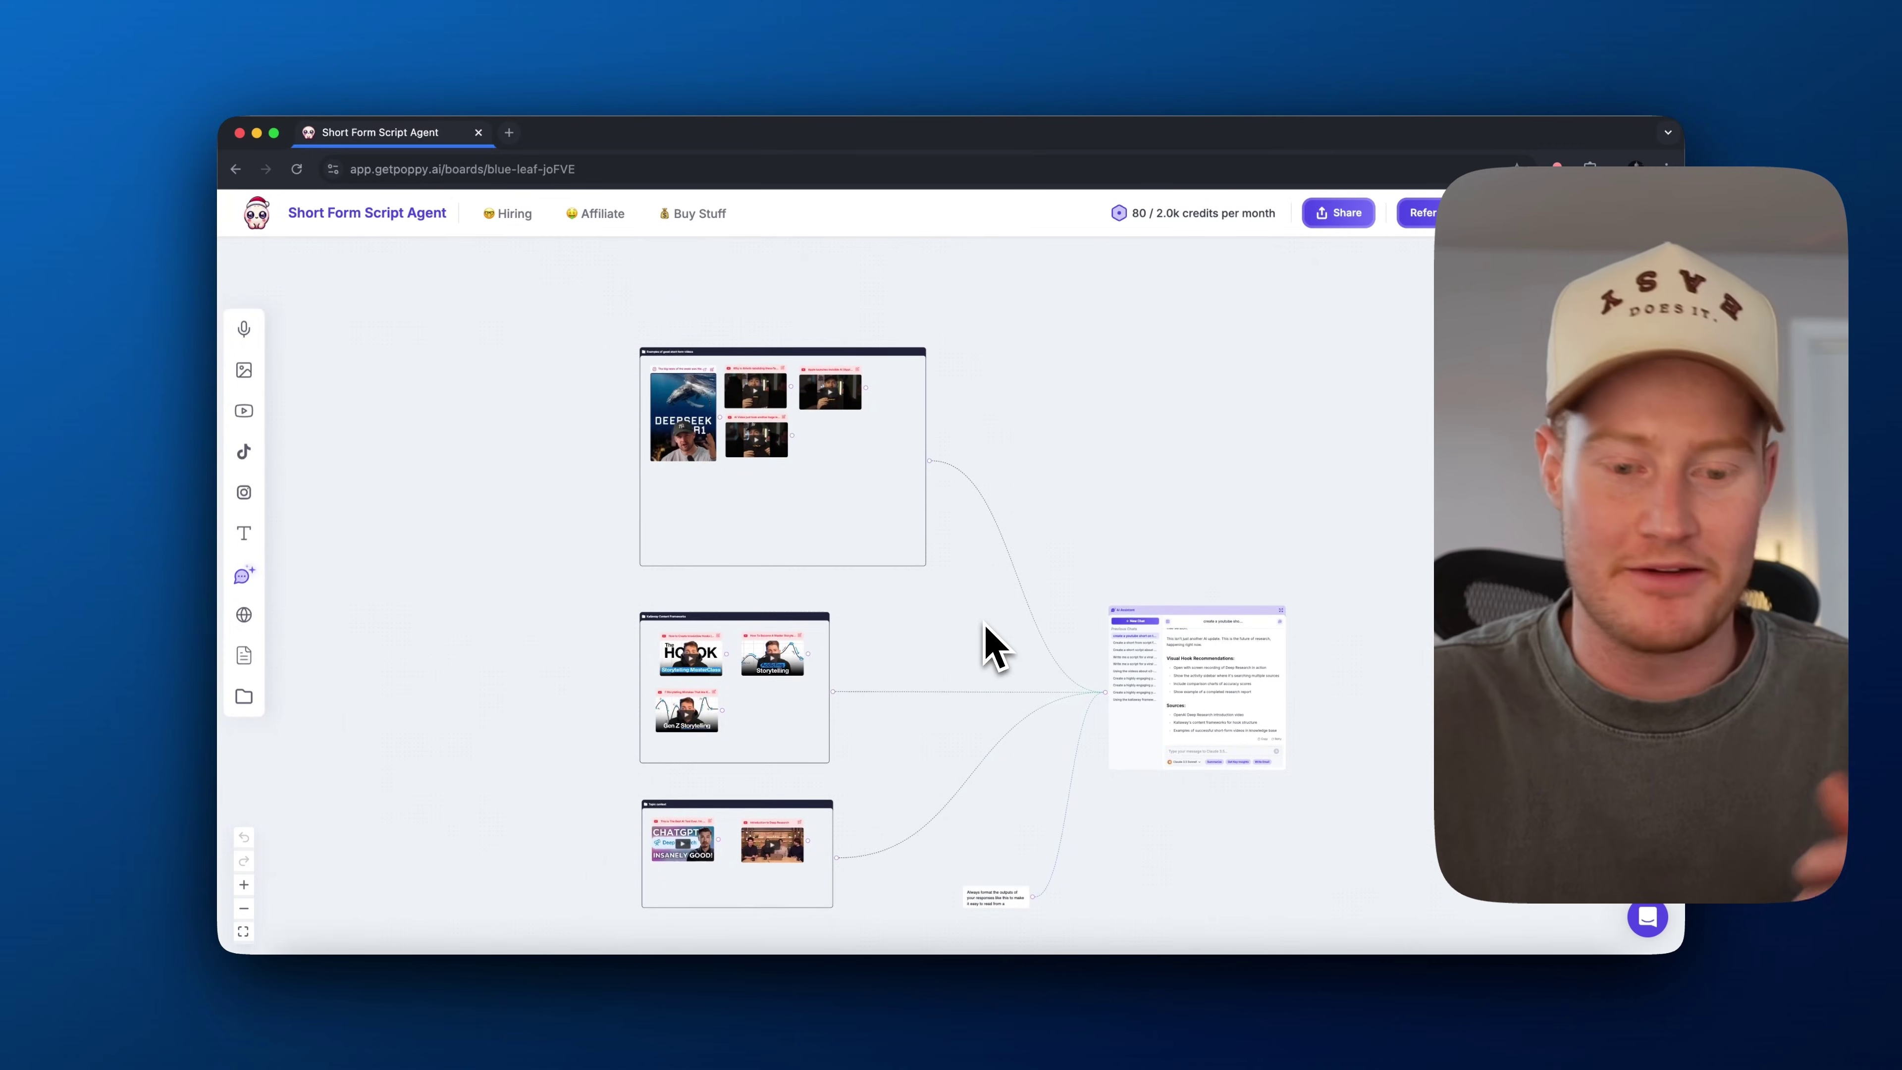
{"action": "scroll", "coordinate": [987, 630], "scroll_direction": "up", "scroll_amount": 5}
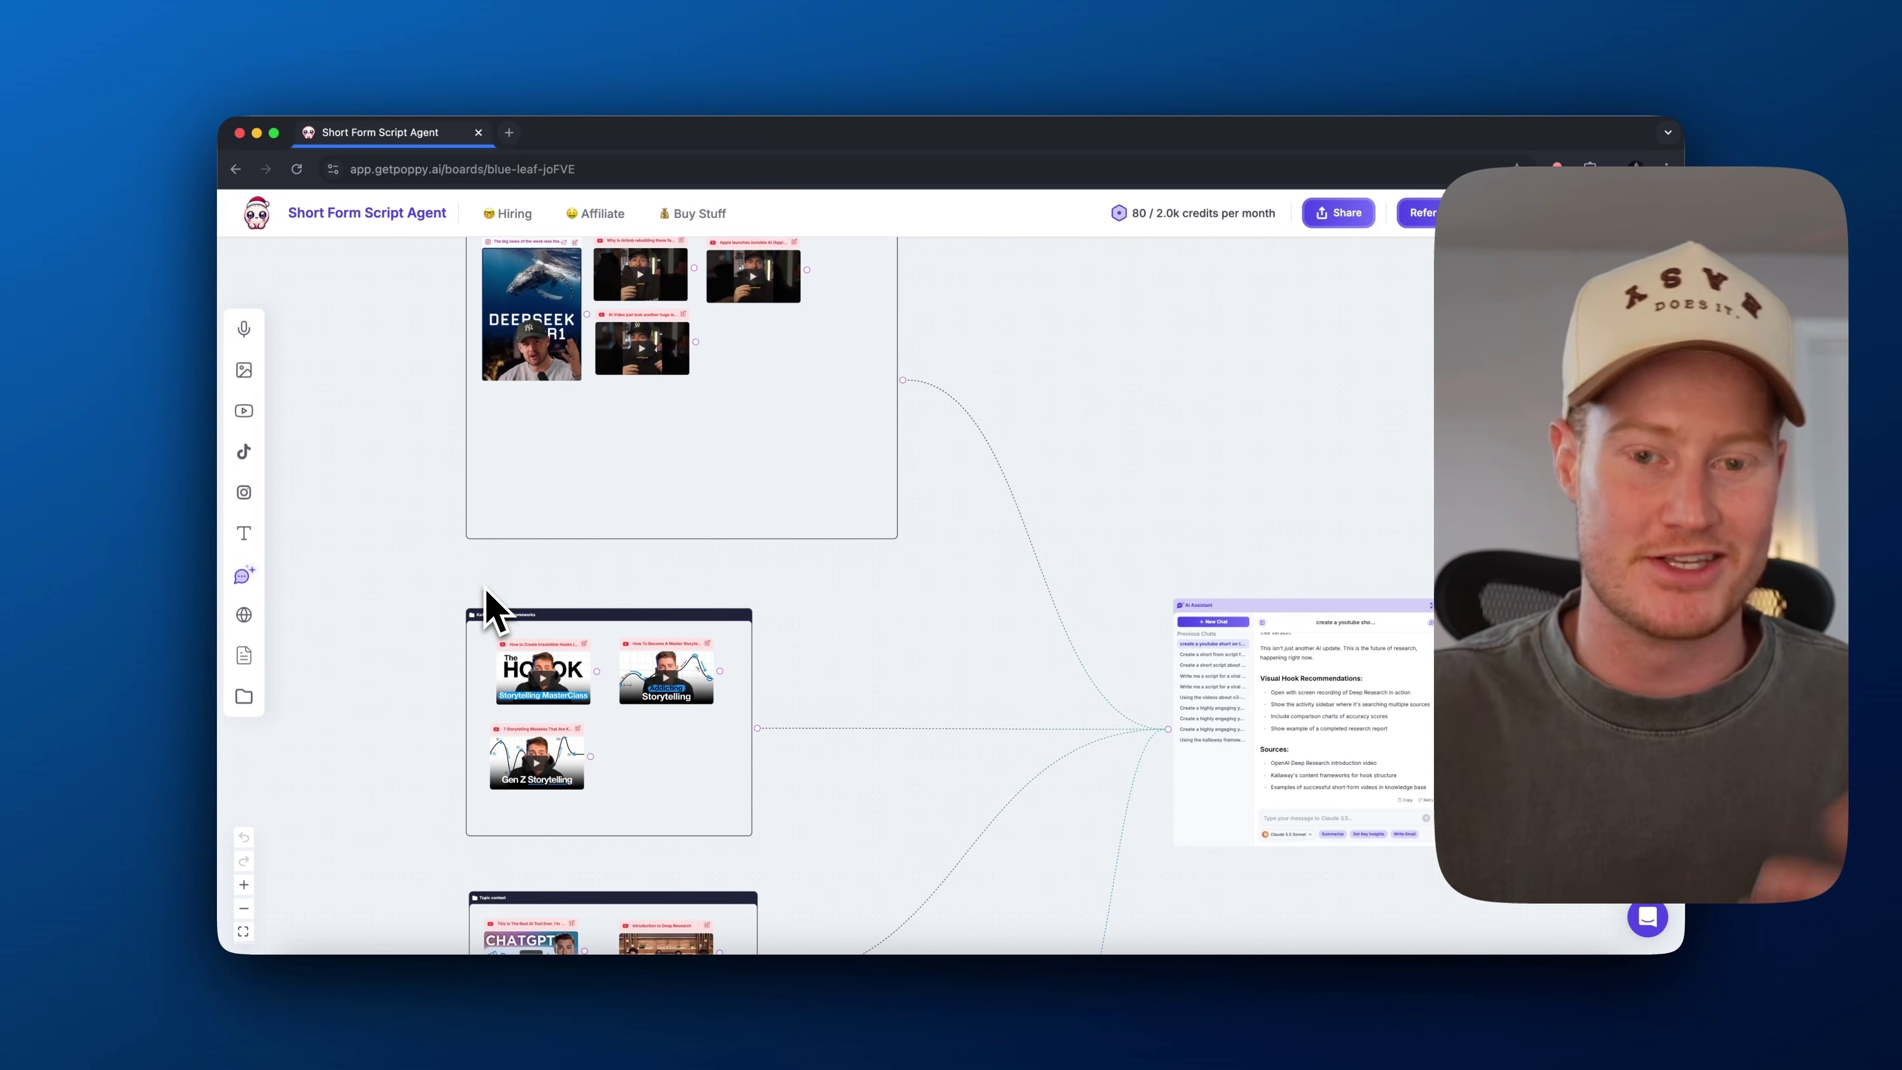
{"action": "scroll", "coordinate": [651, 603], "scroll_direction": "down", "scroll_amount": 5}
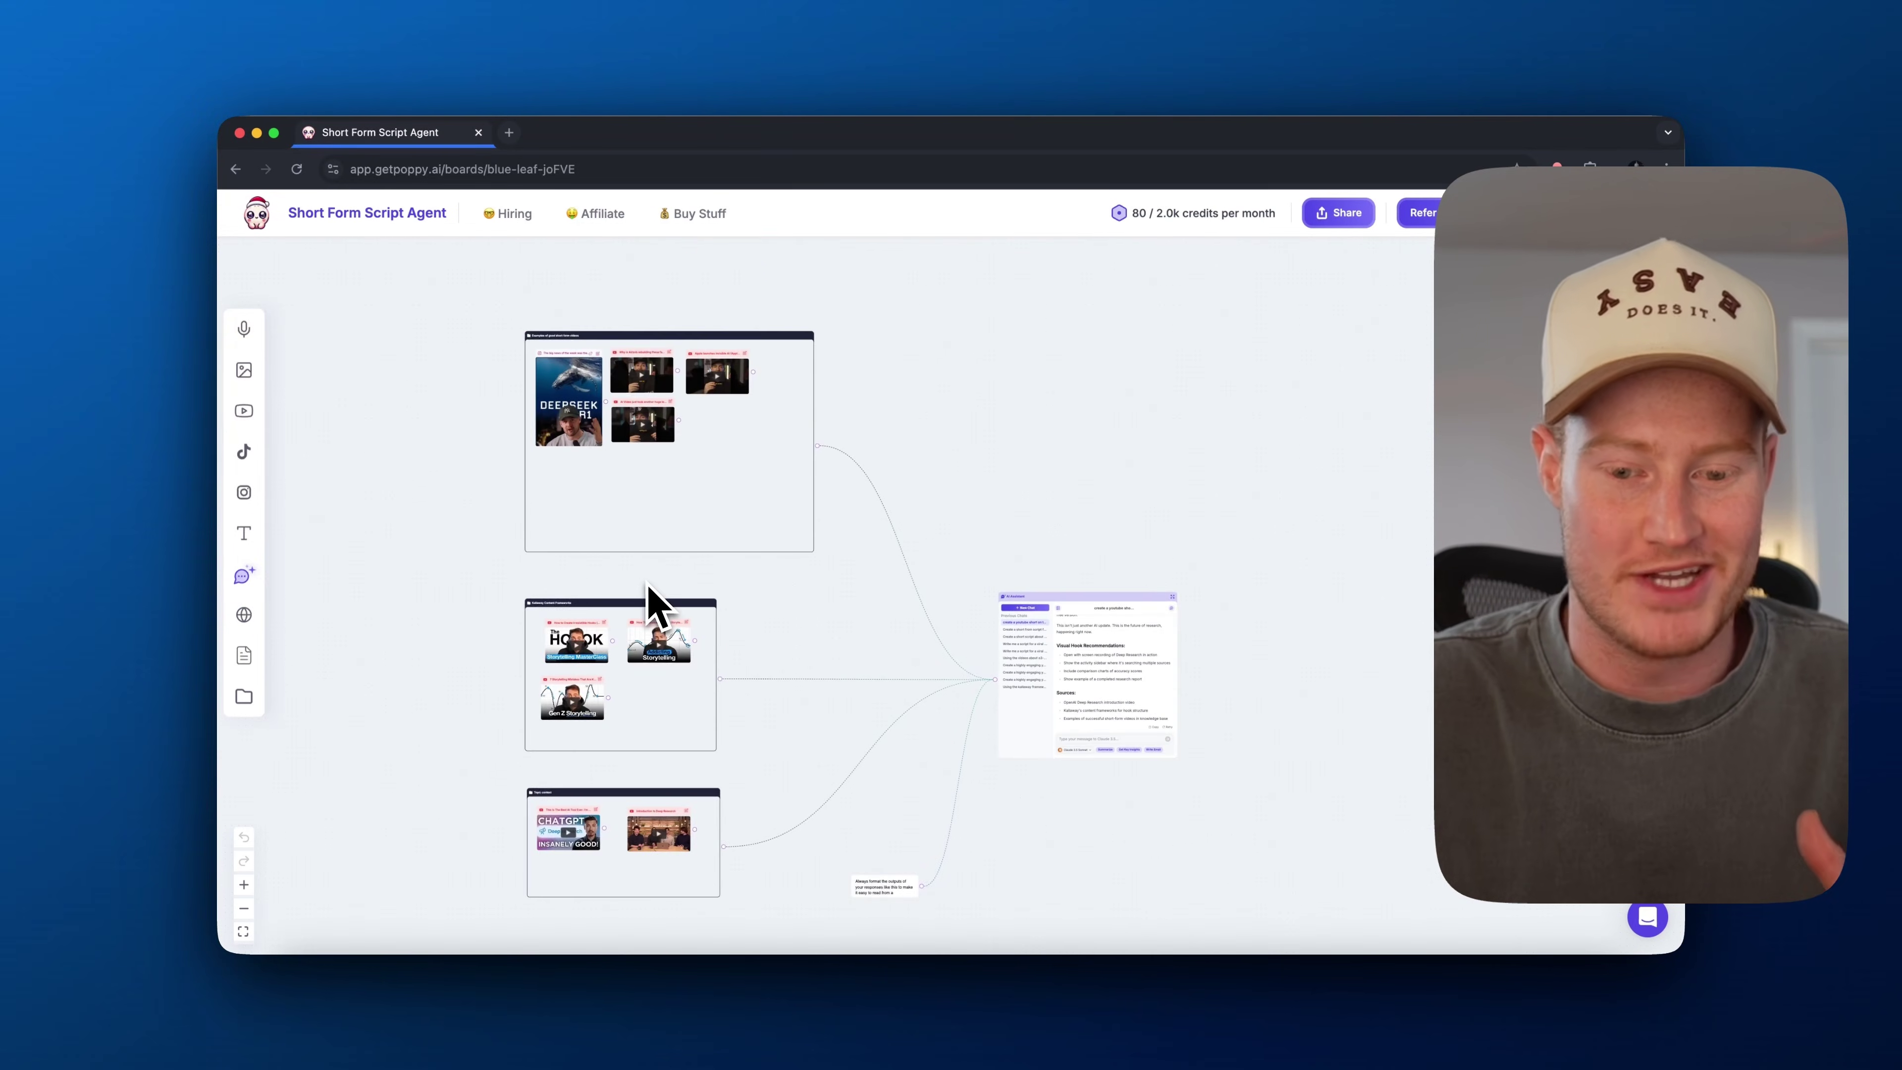
{"action": "scroll", "coordinate": [764, 593], "scroll_direction": "up", "scroll_amount": 5}
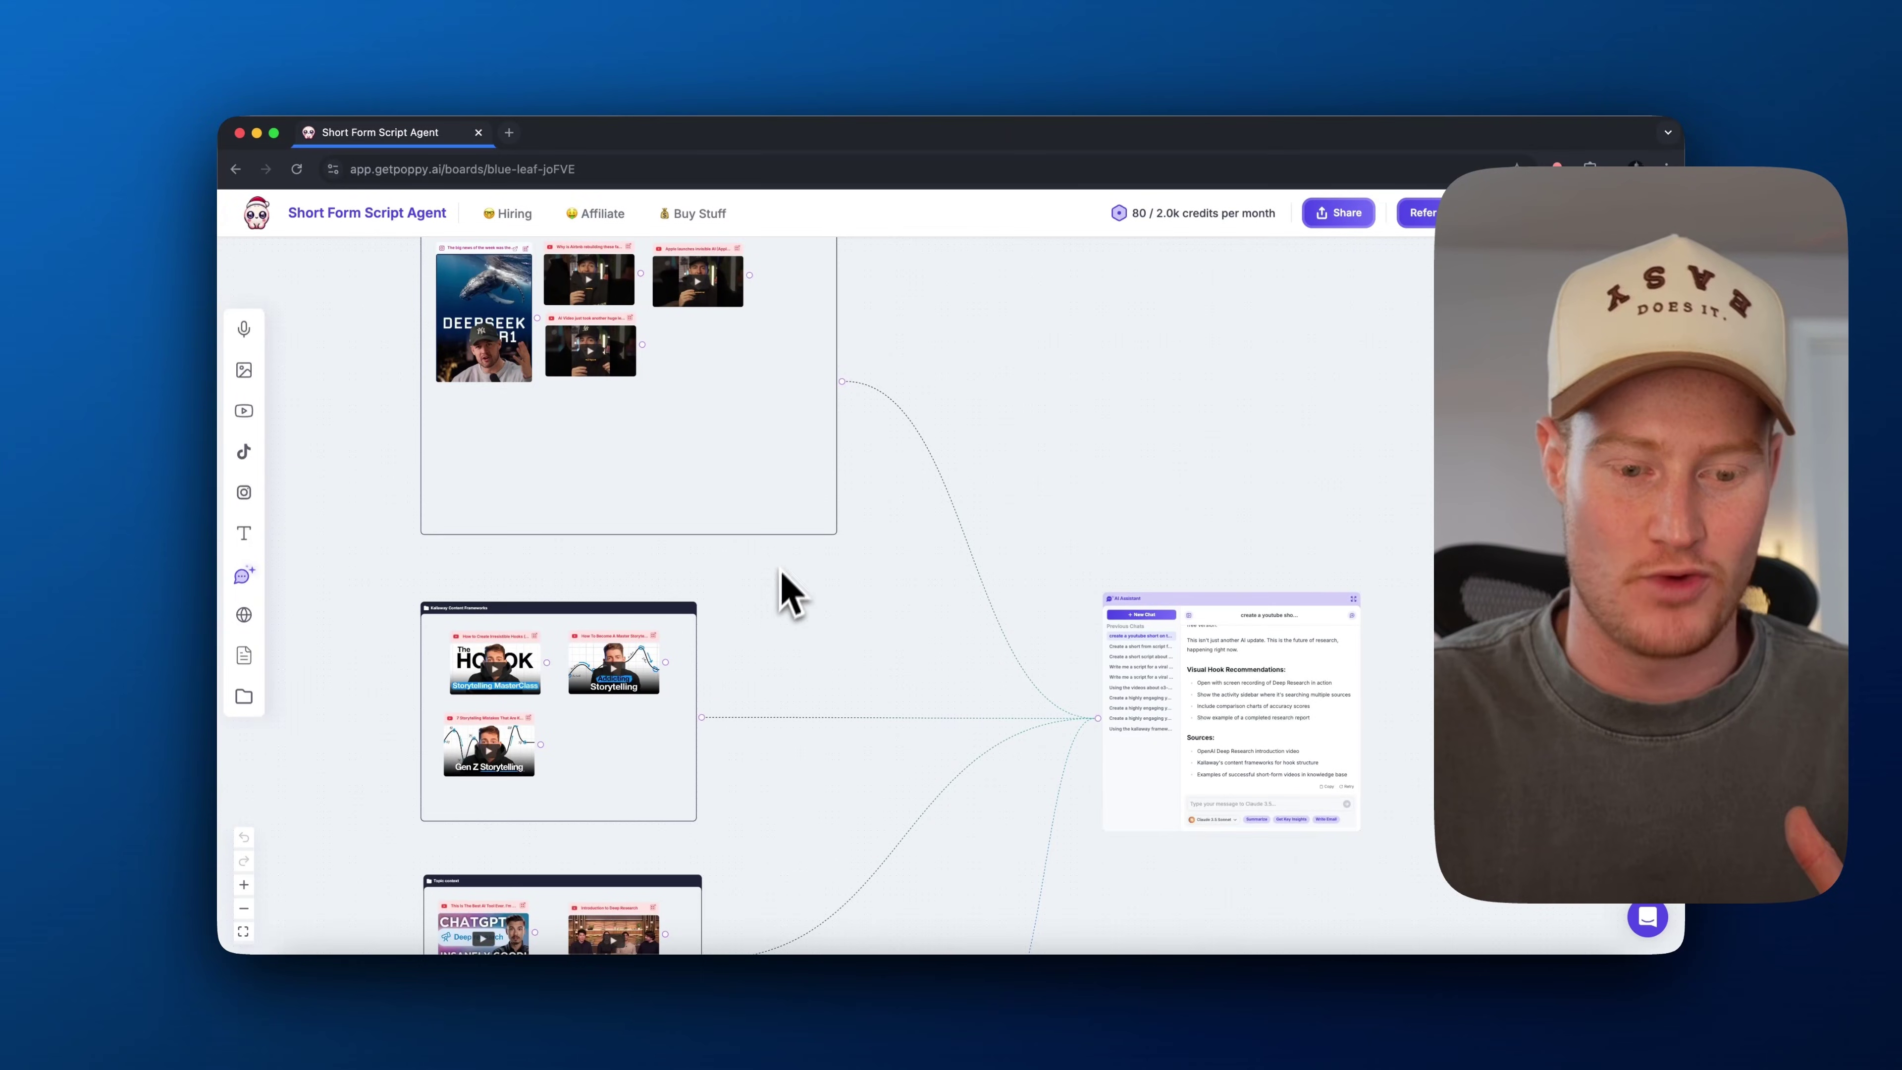